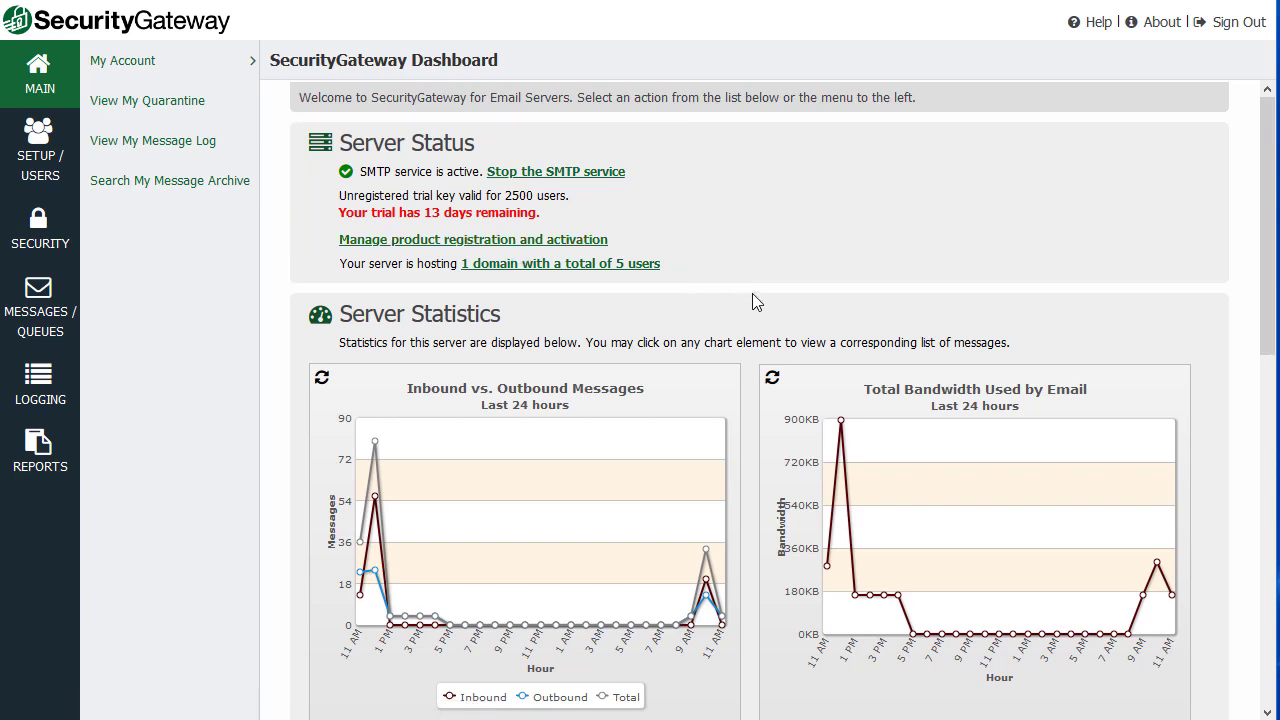
Toggle the Inbound and Outbound series off and back on in the dashboard's Inbound vs. Outbound Messages chart.
scroll(755, 304, down, 2)
scroll(755, 302, down, 1)
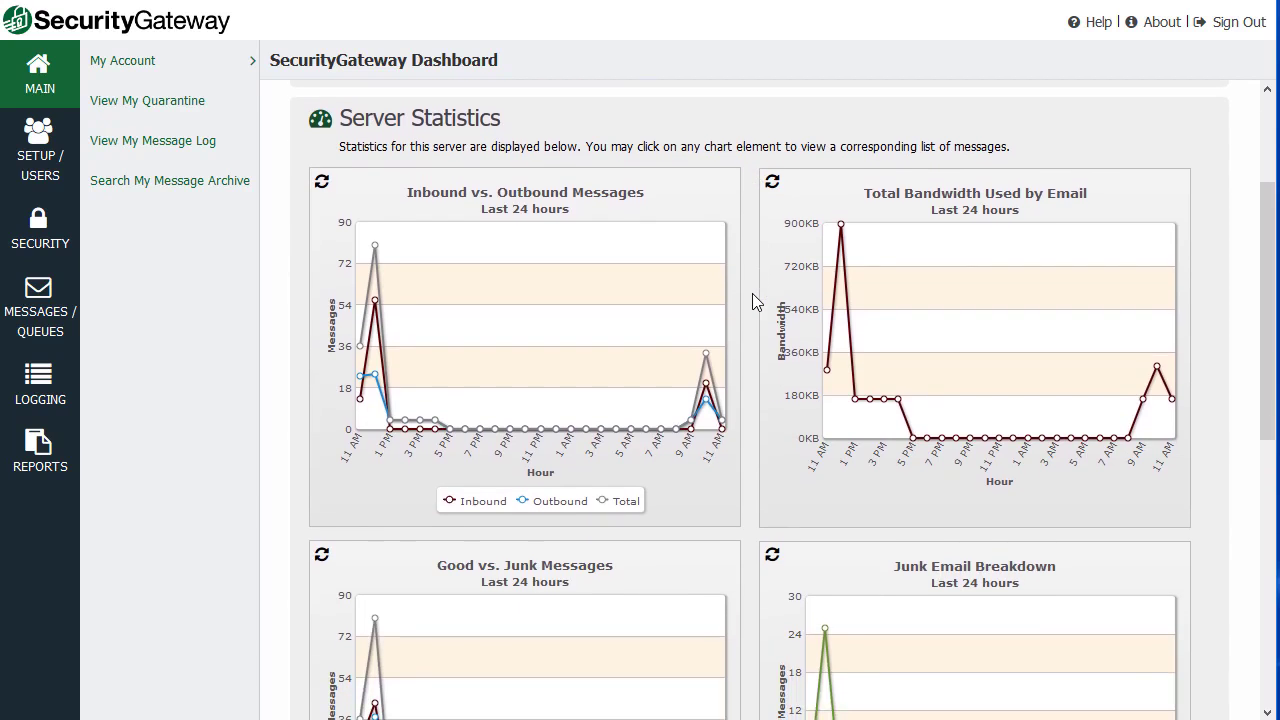
mouse_move(376, 252)
click(463, 510)
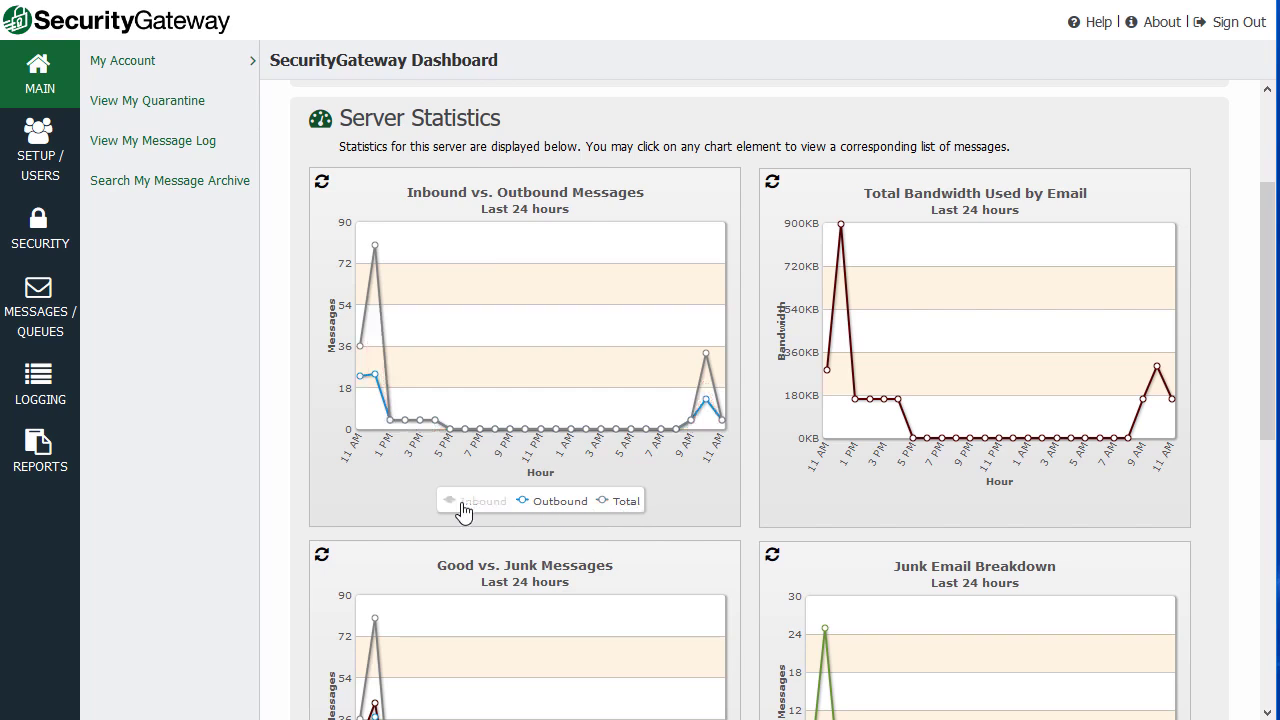
click(551, 507)
click(551, 507)
click(474, 510)
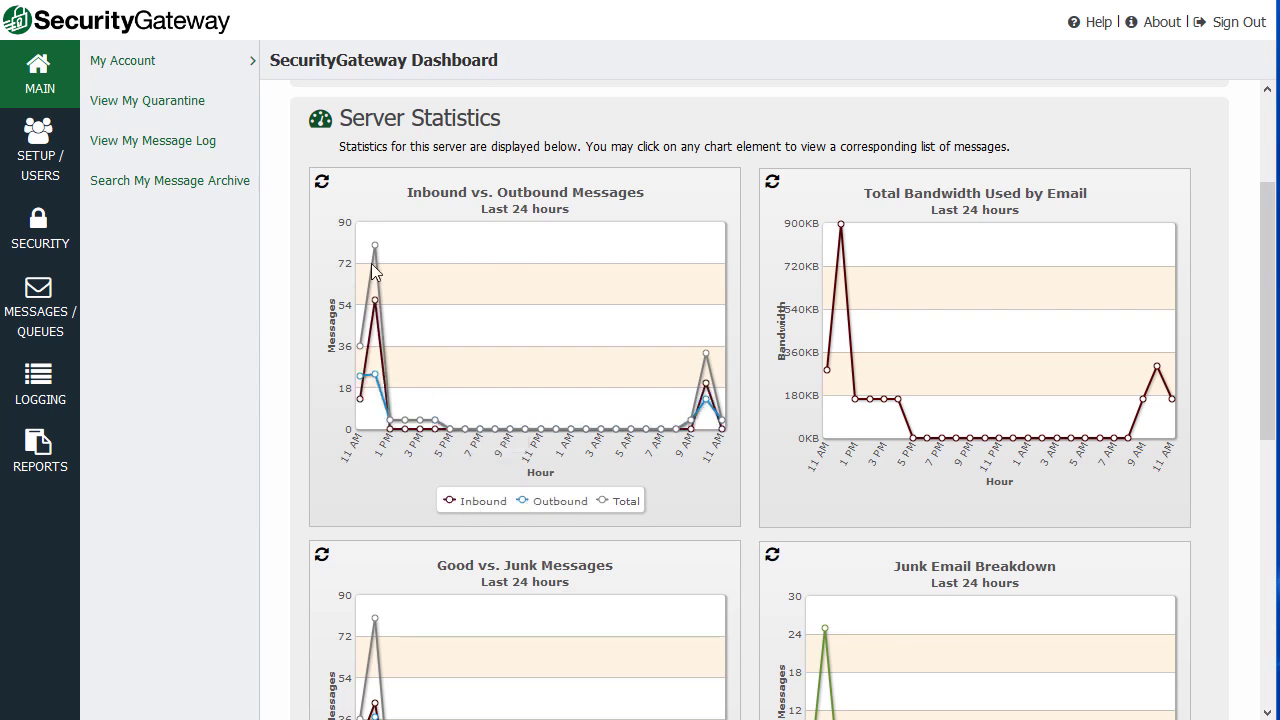
Examine the remaining dashboard charts, including the bar details in Top Email Recipients and Top Spam Sources.
scroll(548, 470, down, 1)
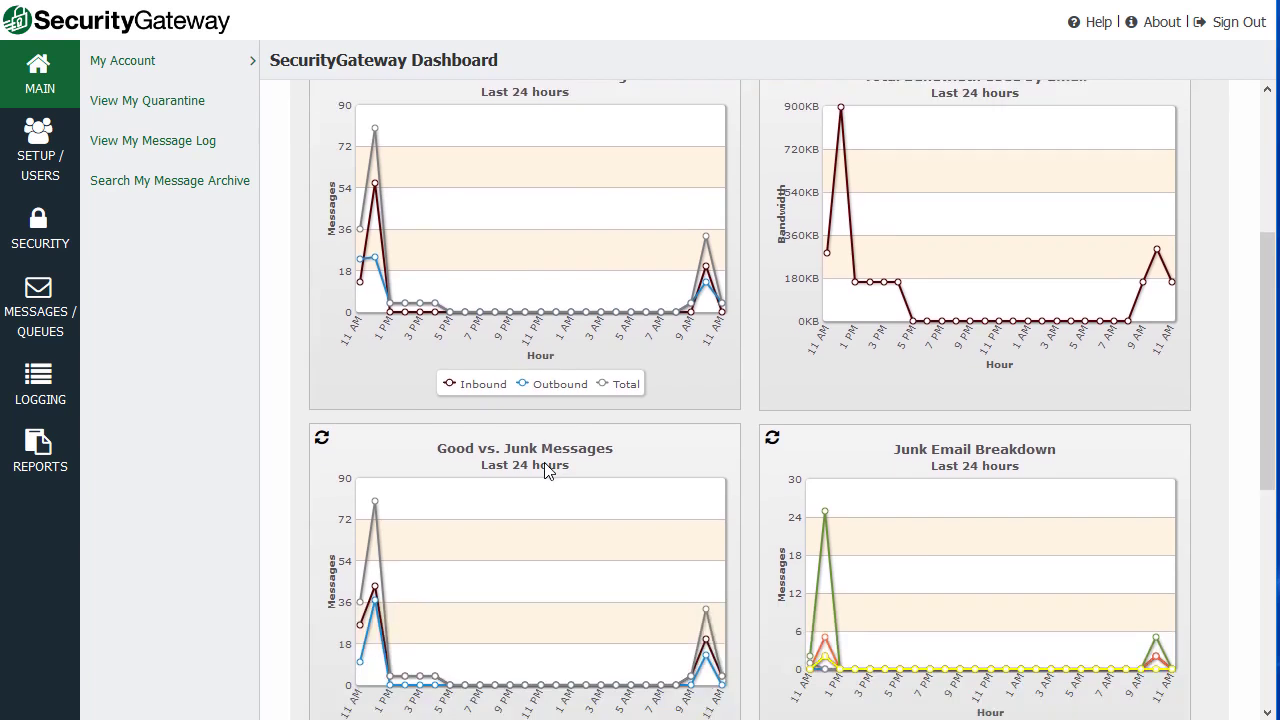
scroll(545, 470, down, 4)
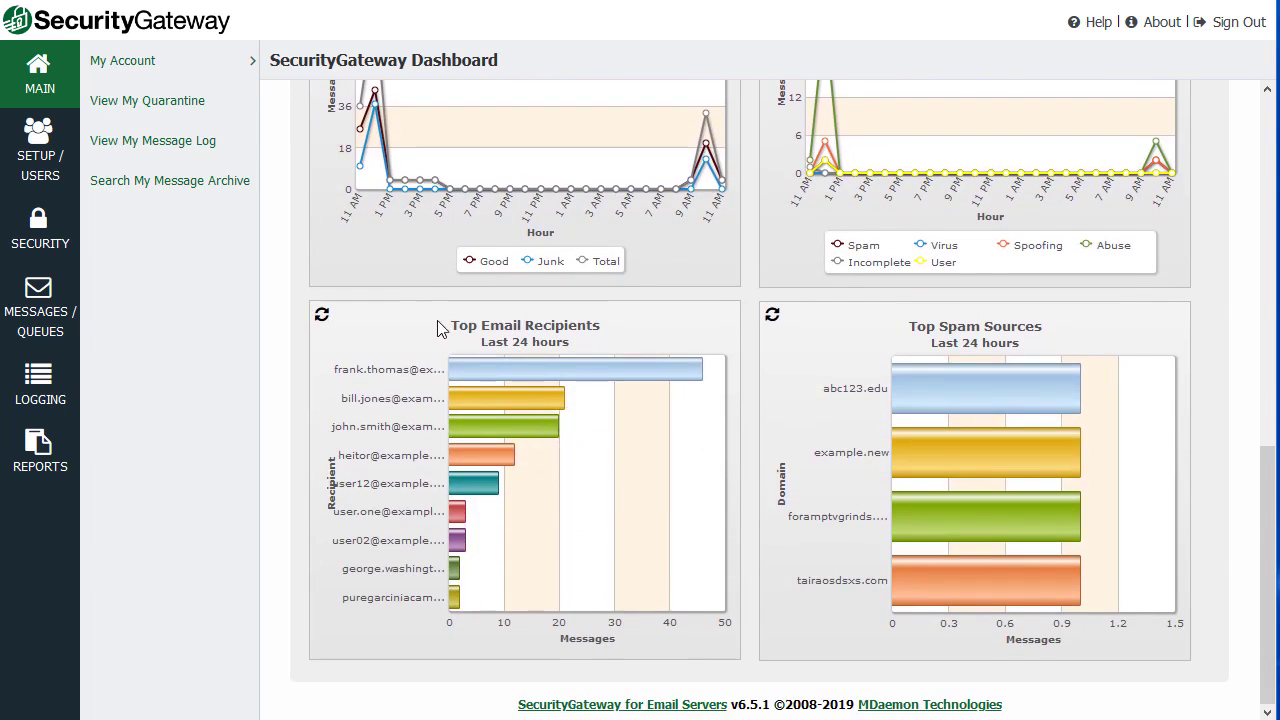
mouse_move(460, 369)
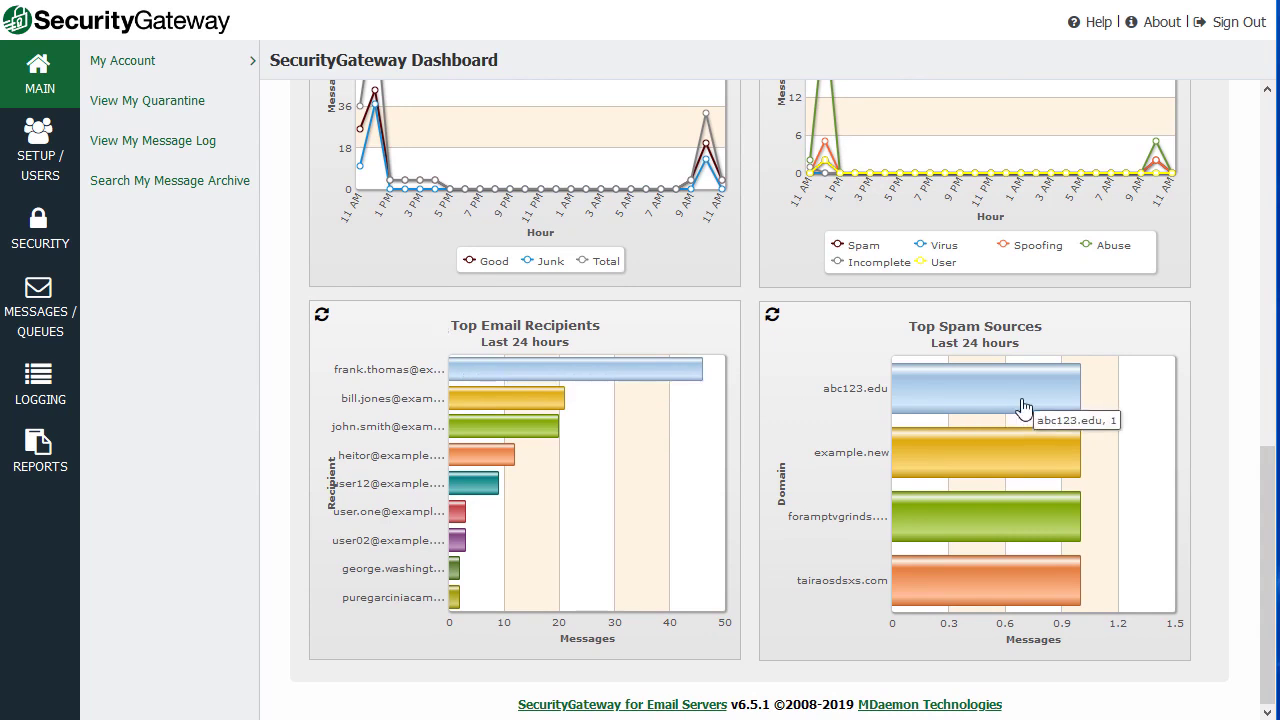
scroll(836, 468, up, 2)
scroll(835, 470, down, 2)
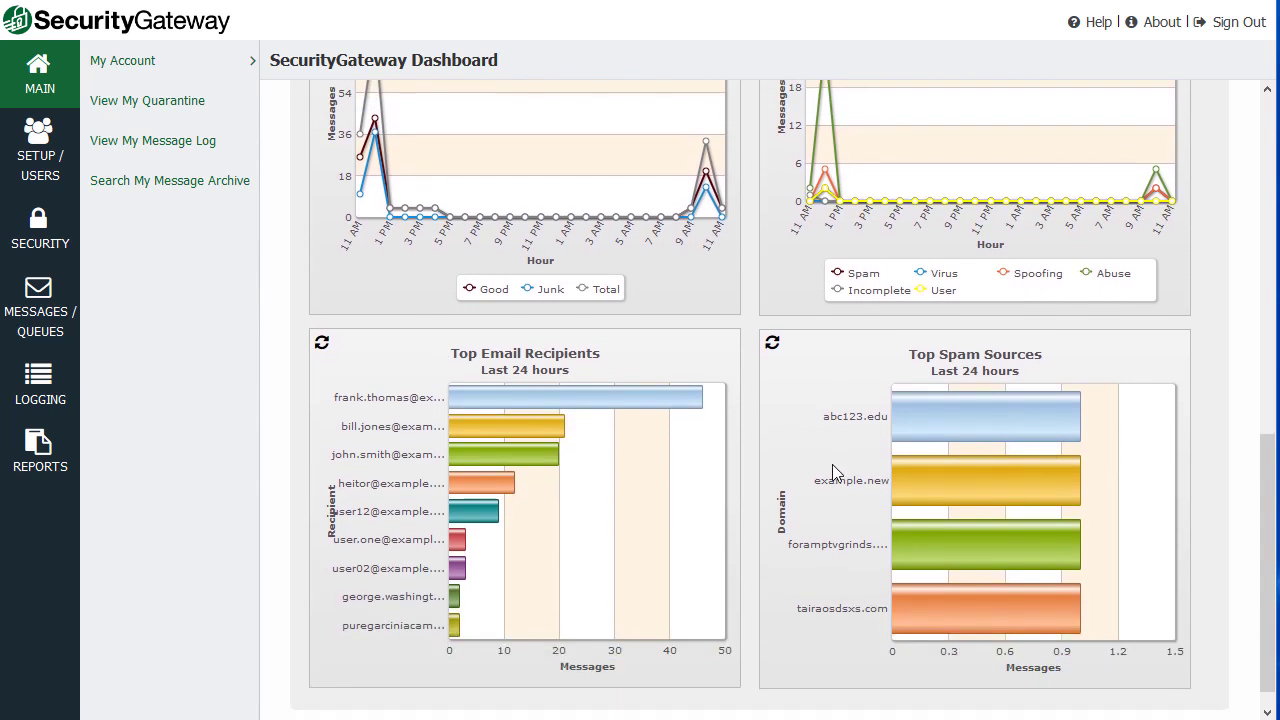
mouse_move(493, 408)
mouse_move(484, 456)
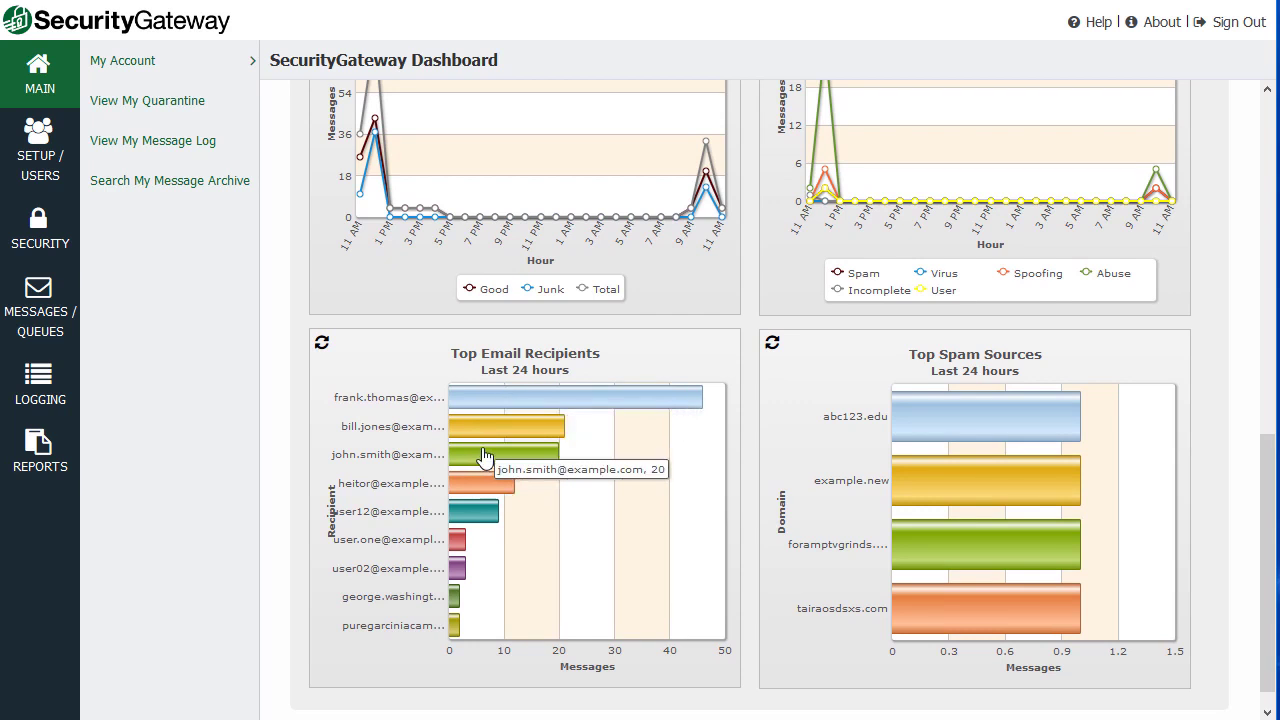
Open the message log behind the Total peak in the Good vs. Junk Messages chart, and return to the dashboard.
scroll(484, 457, up, 3)
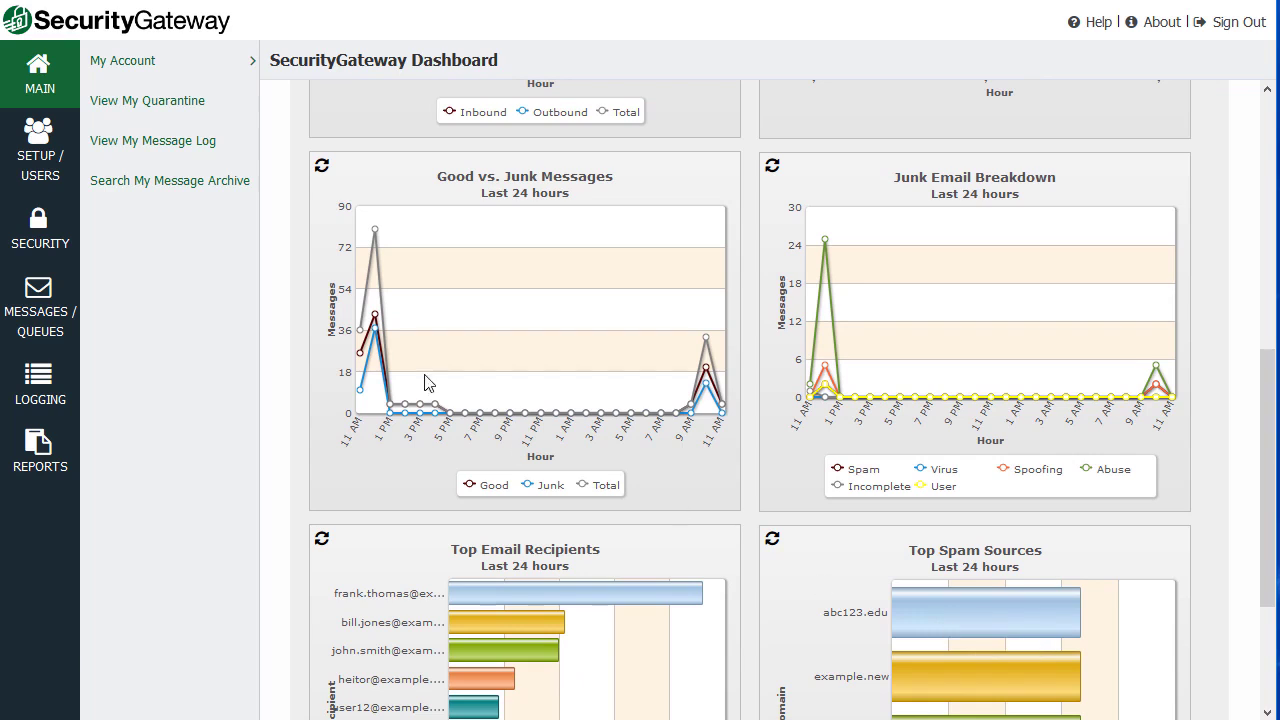
click(377, 237)
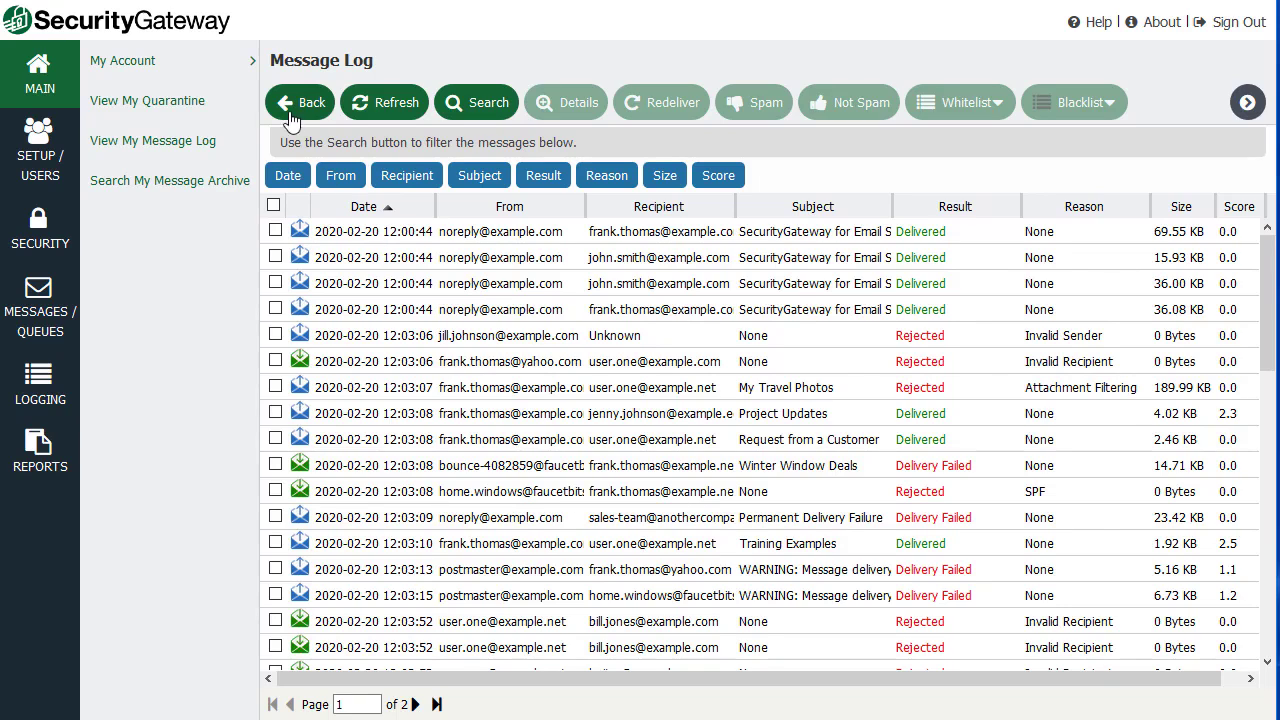
click(40, 78)
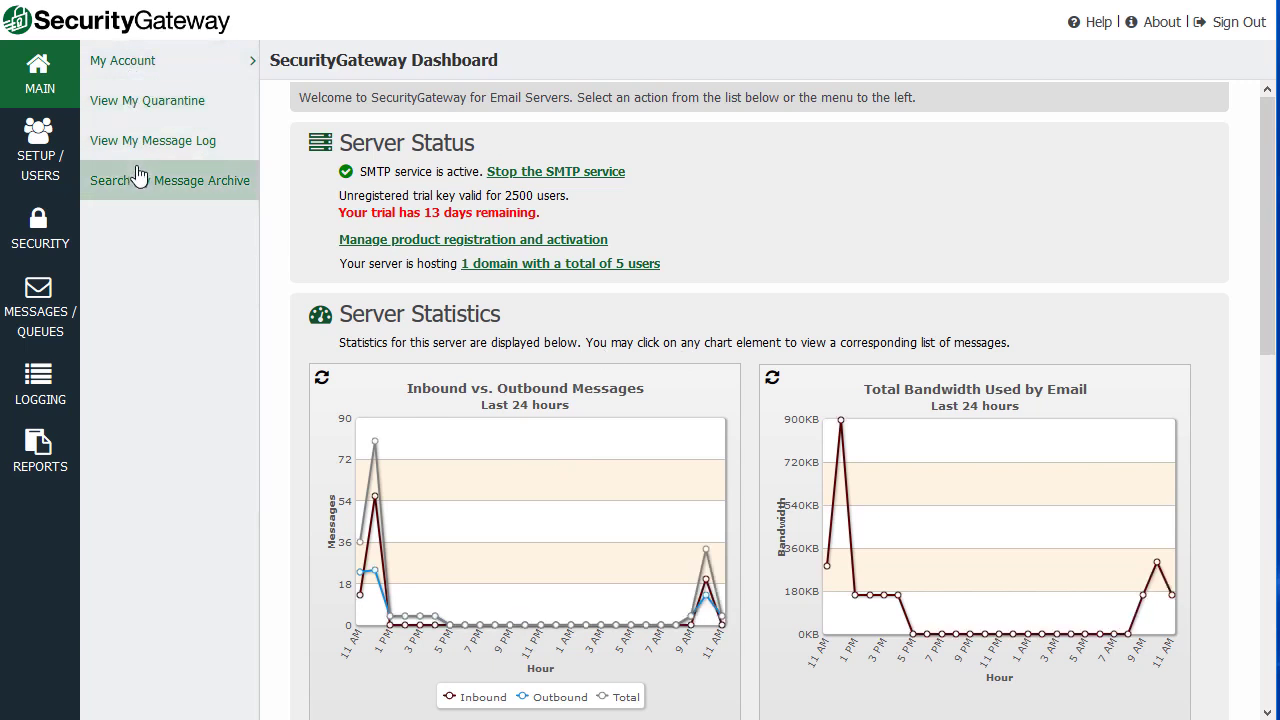
Expand the My Account options and view the account's landing page and settings.
click(126, 72)
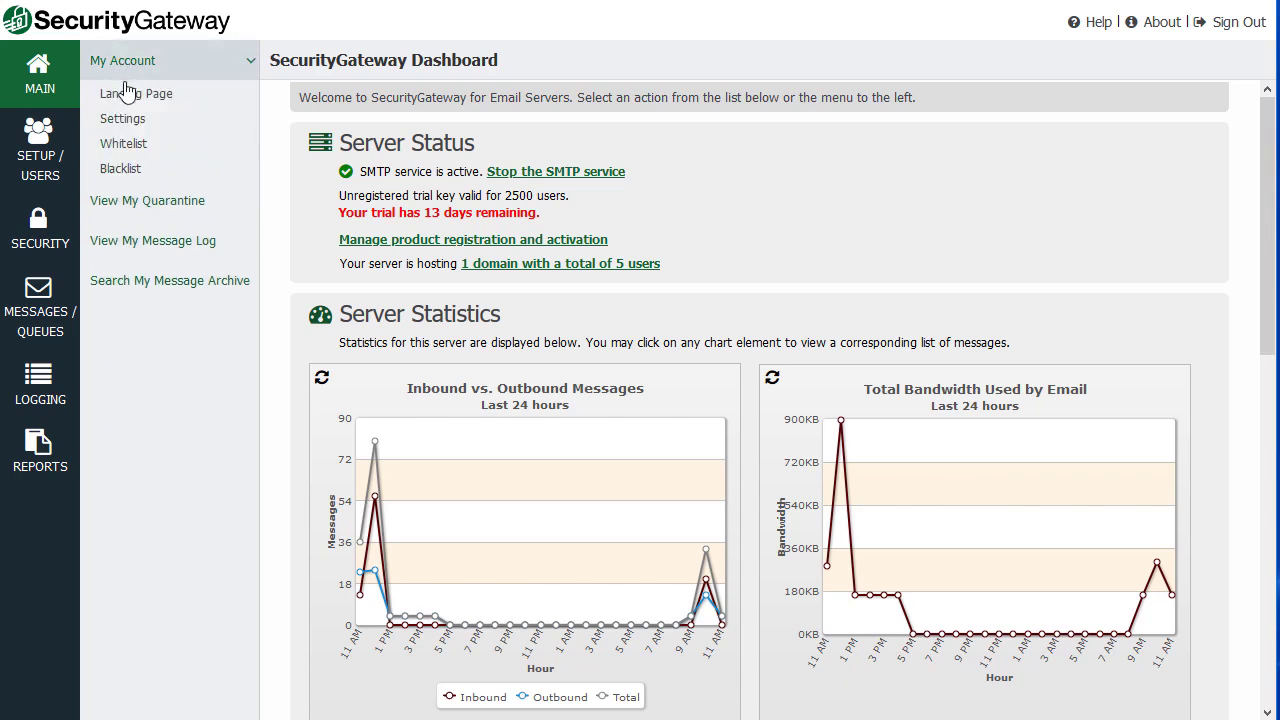
click(126, 100)
click(130, 122)
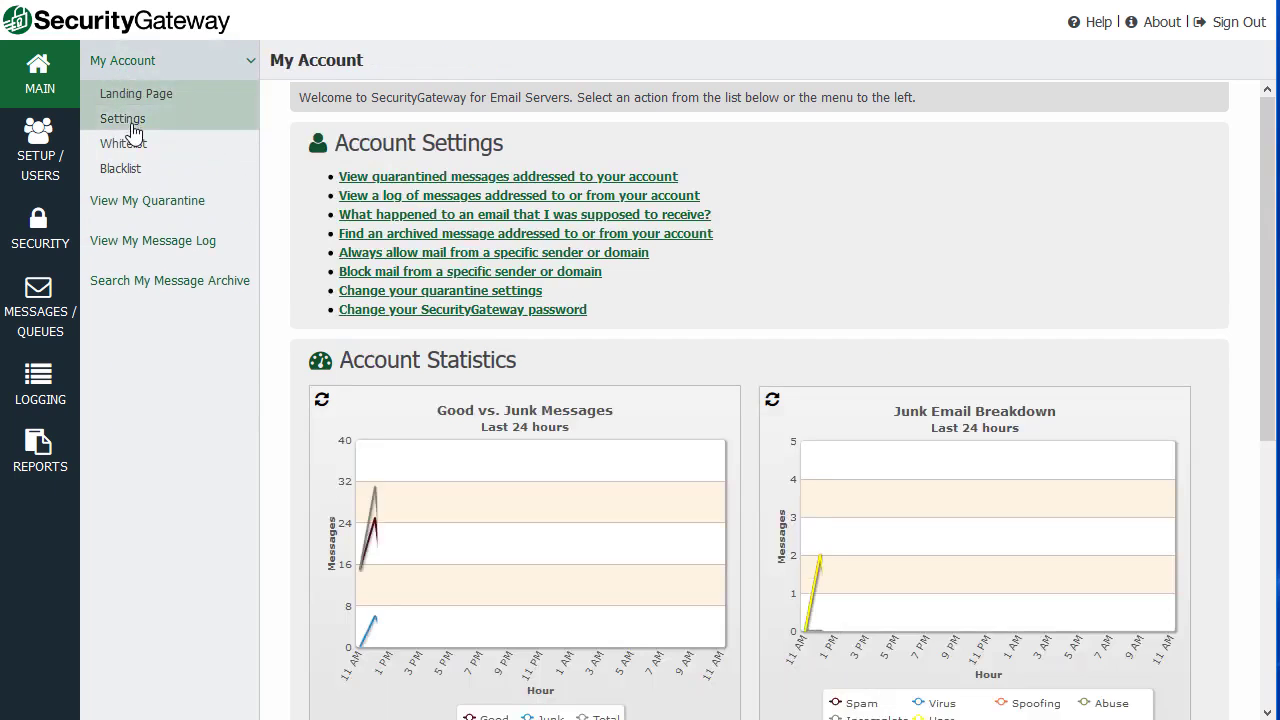
View the signed-in account's quarantine and message log, ending on its message archive search page.
click(143, 206)
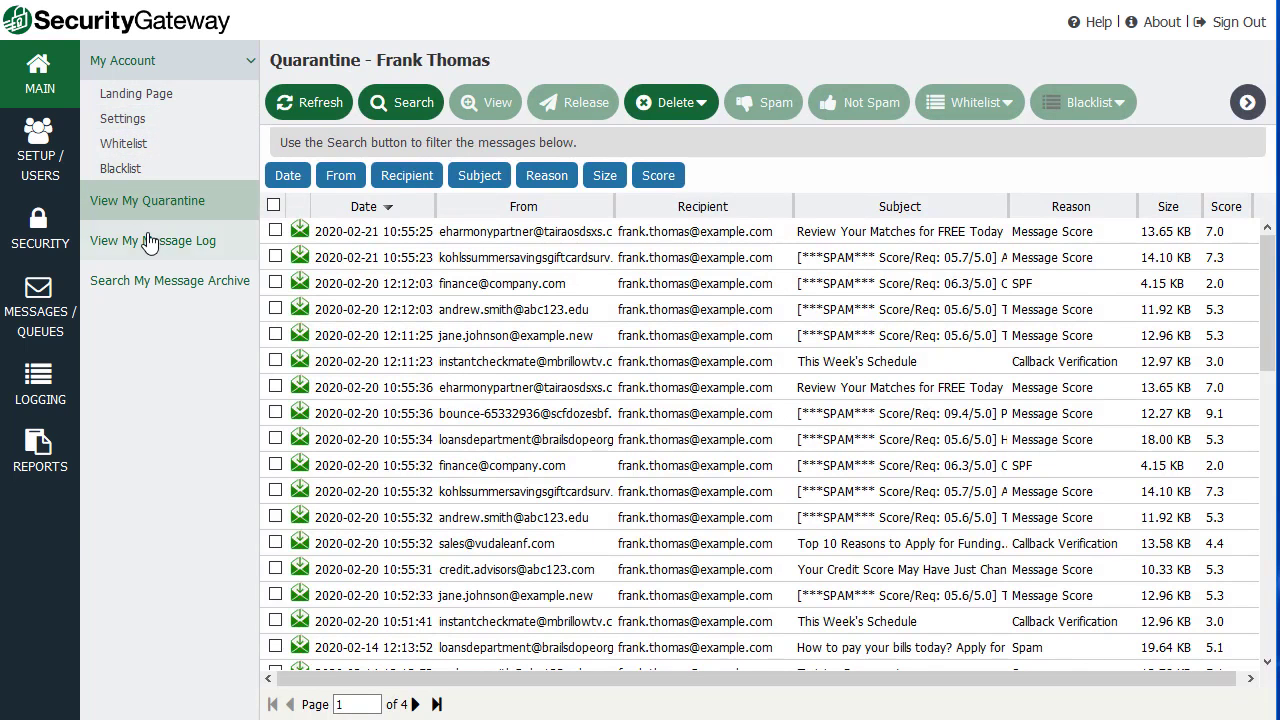
click(146, 243)
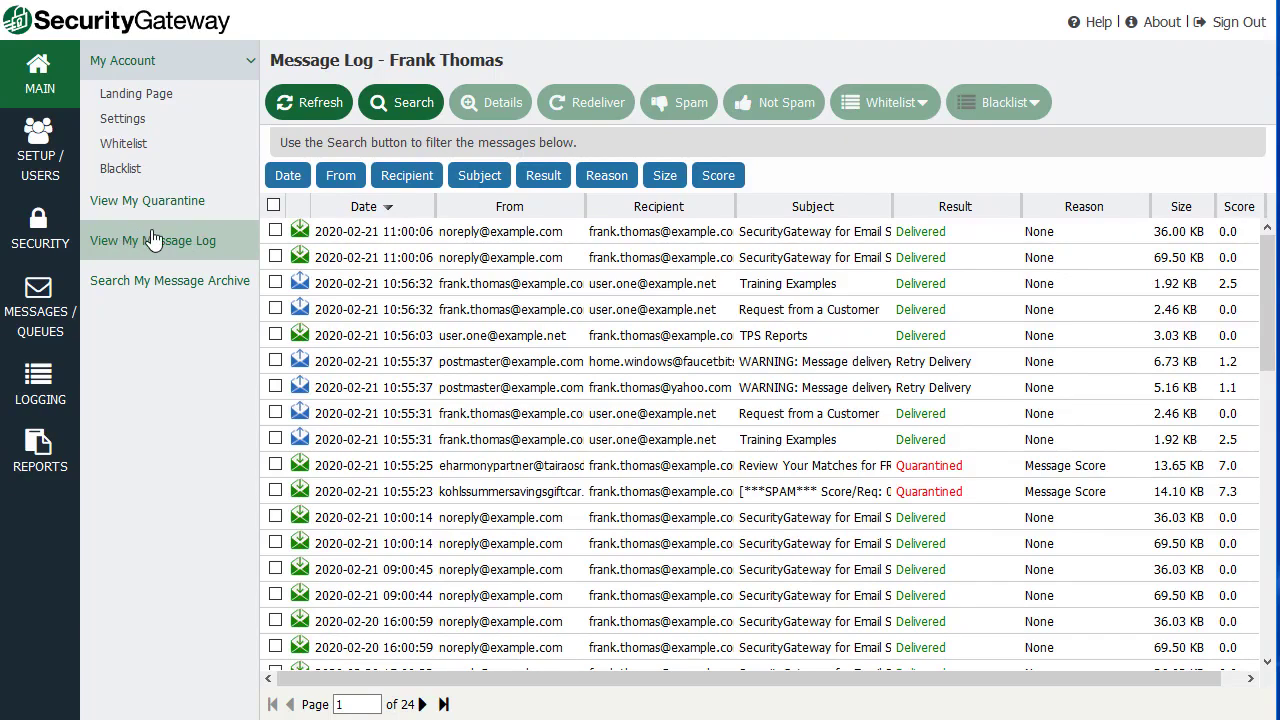
click(171, 298)
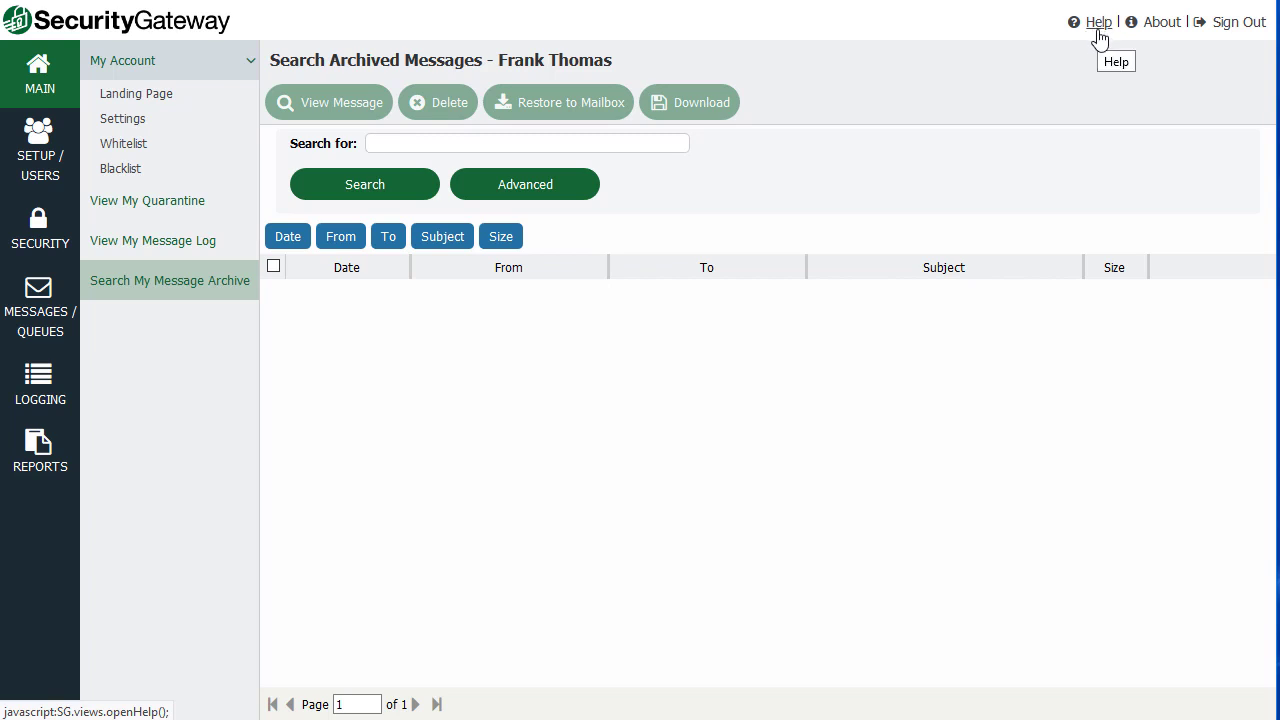
View the About information for SecurityGateway and close it.
click(1162, 22)
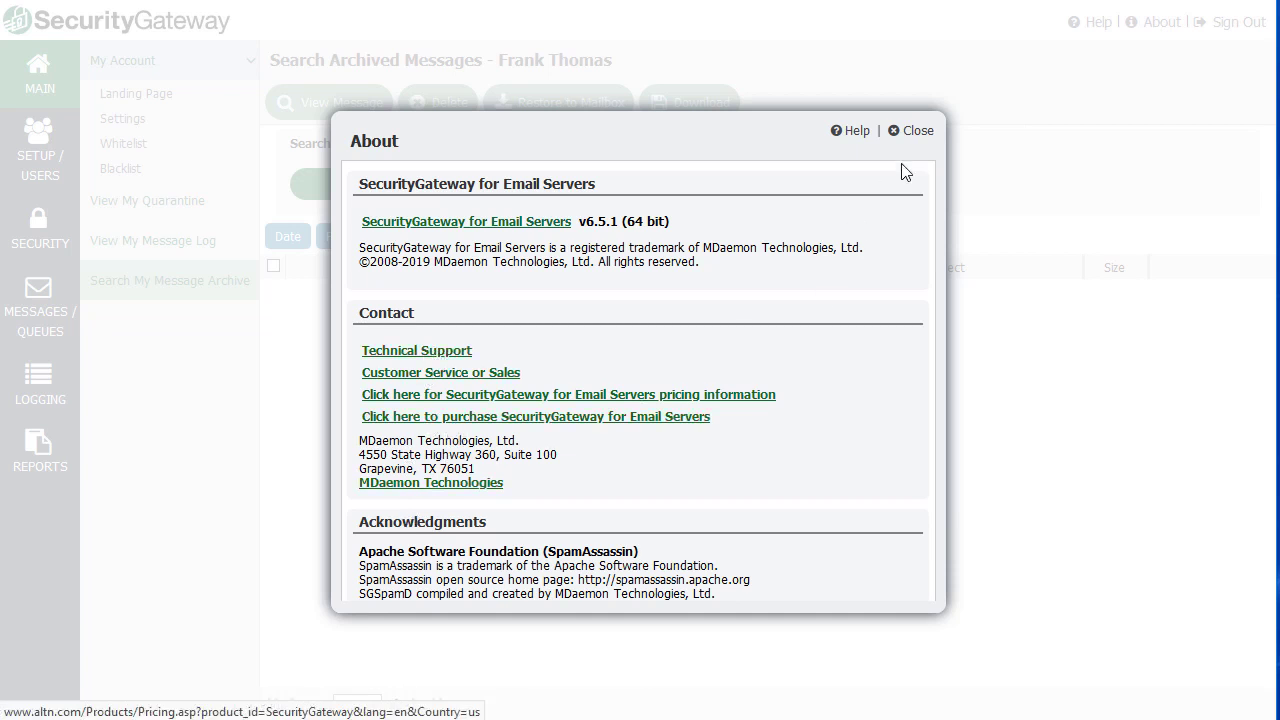
click(918, 131)
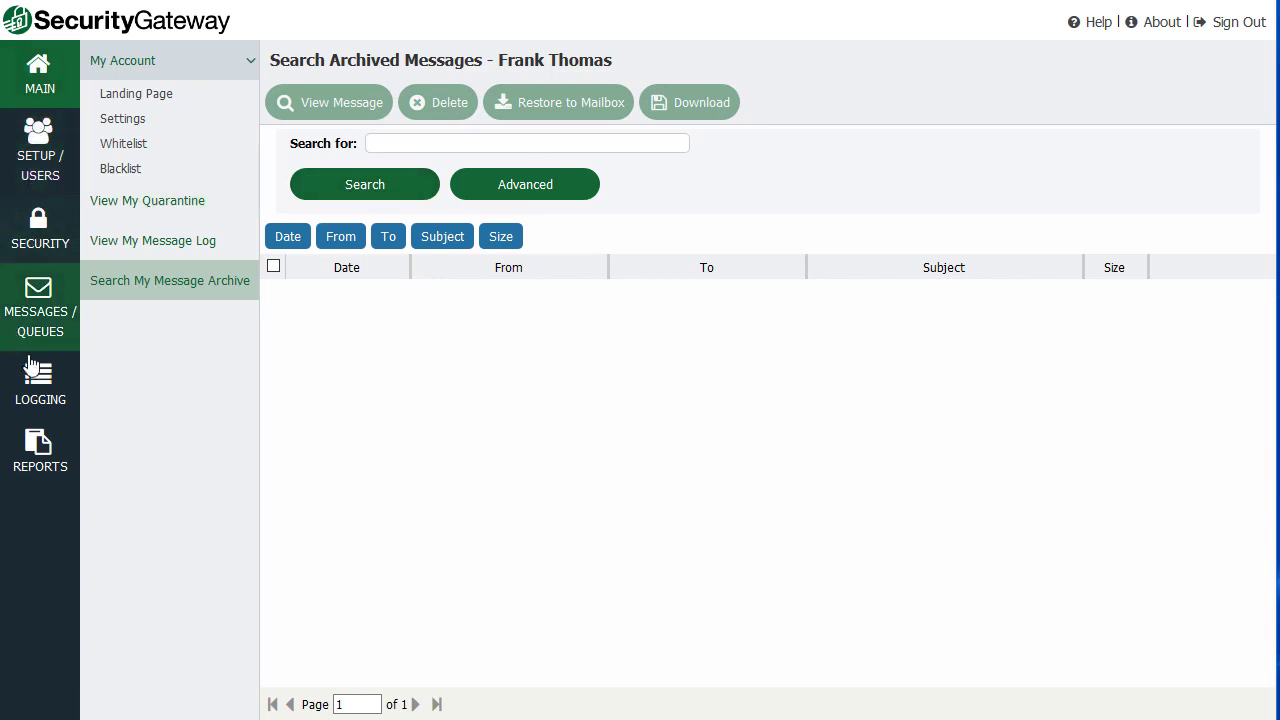
Go to the Setup / Users section and view the domain list and the administrators under Accounts.
click(46, 160)
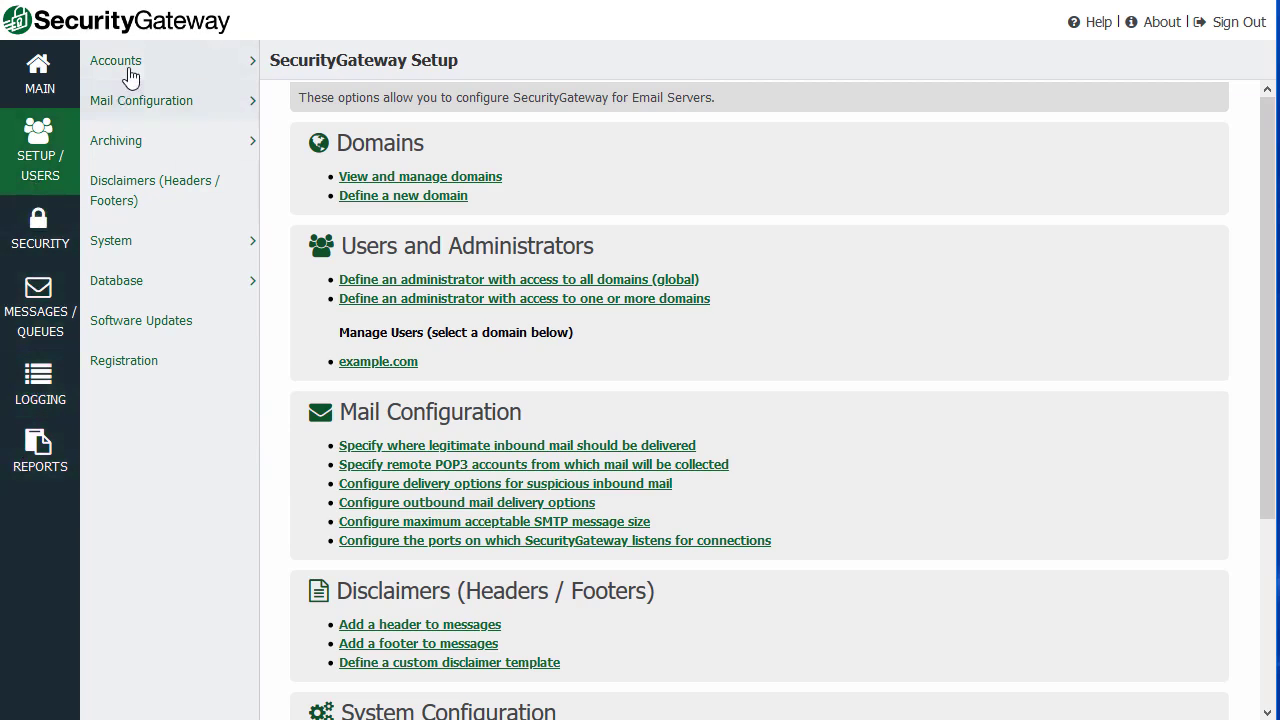
click(188, 66)
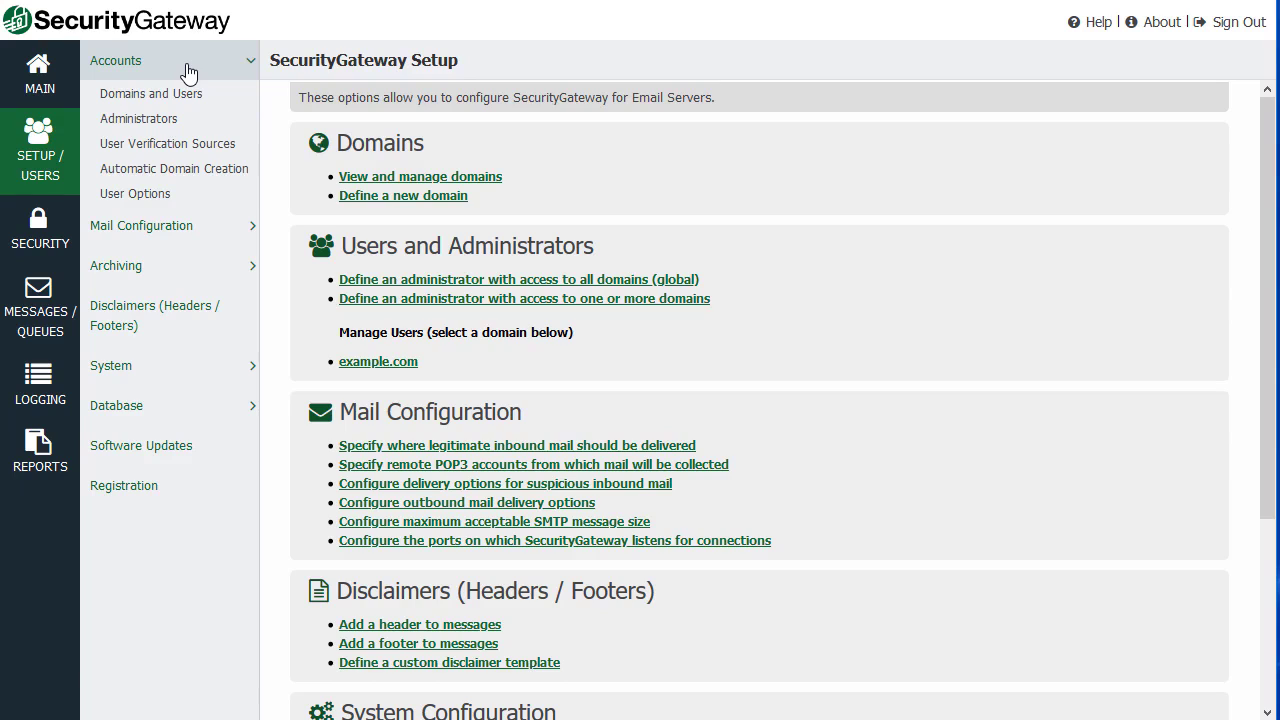
click(180, 100)
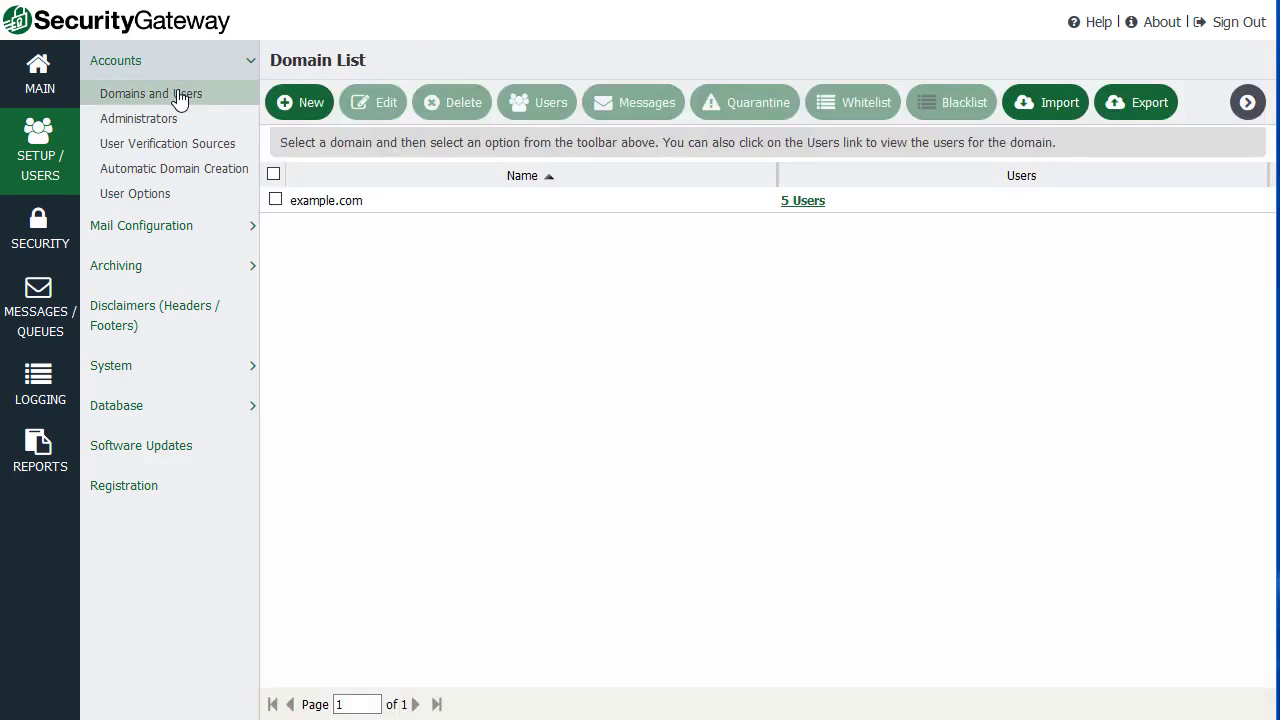
click(155, 124)
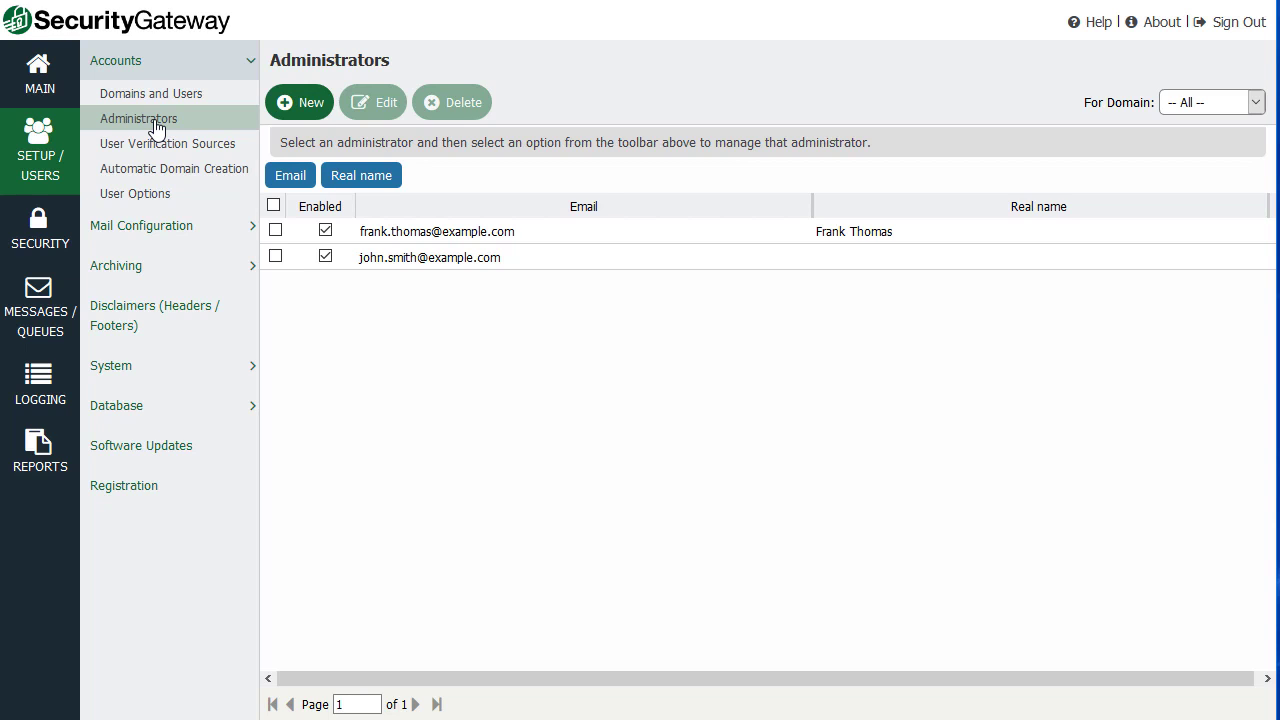
Review the User Verification Sources, Automatic Domain Creation and User Options pages of the Accounts settings.
click(160, 150)
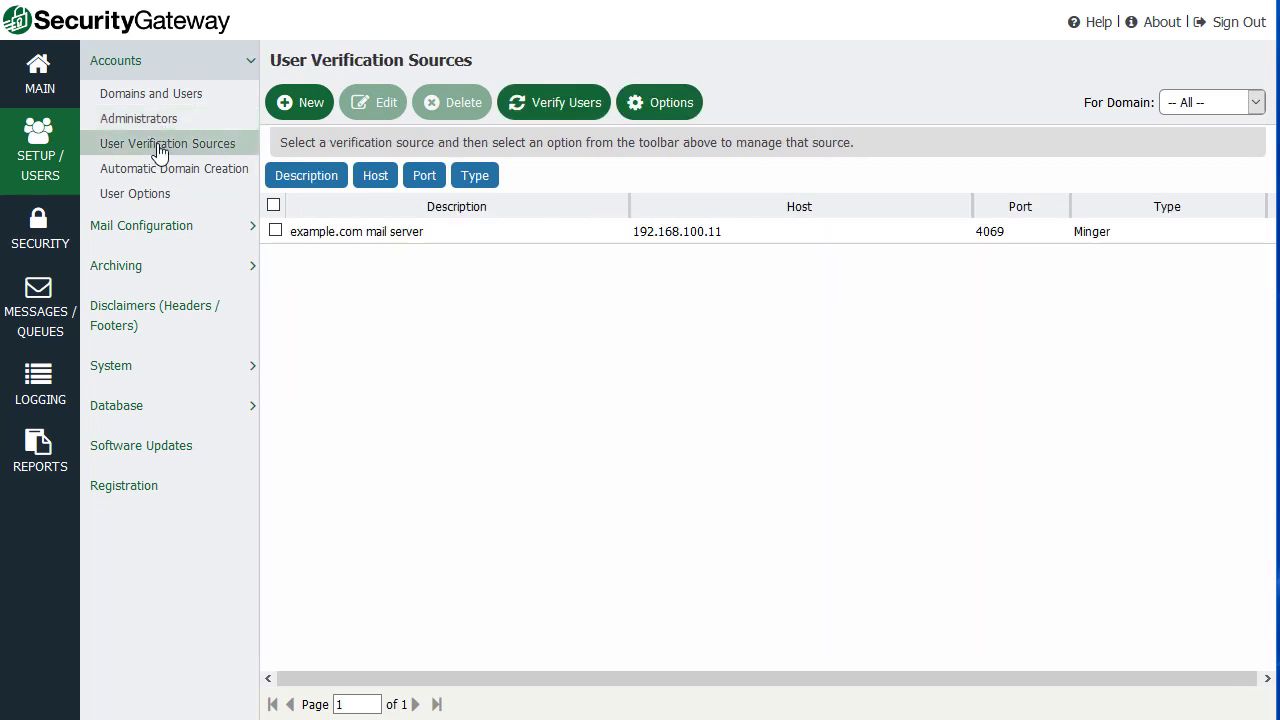
click(160, 168)
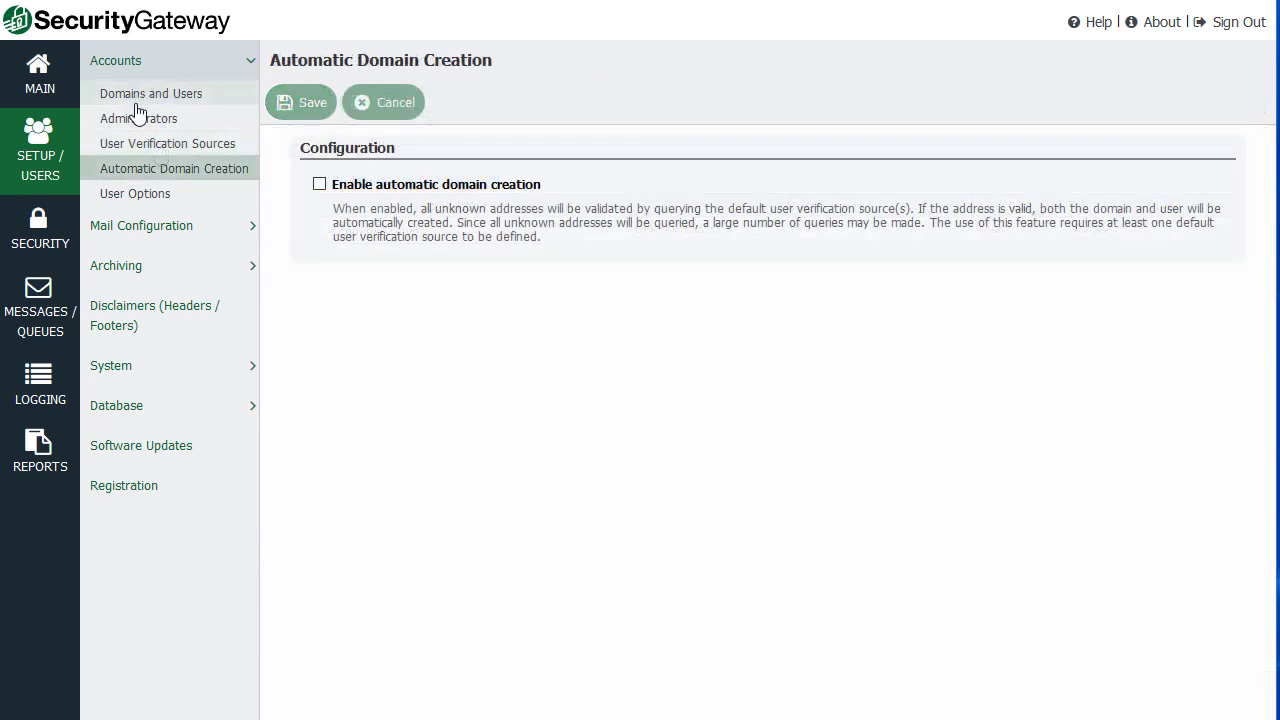
click(134, 200)
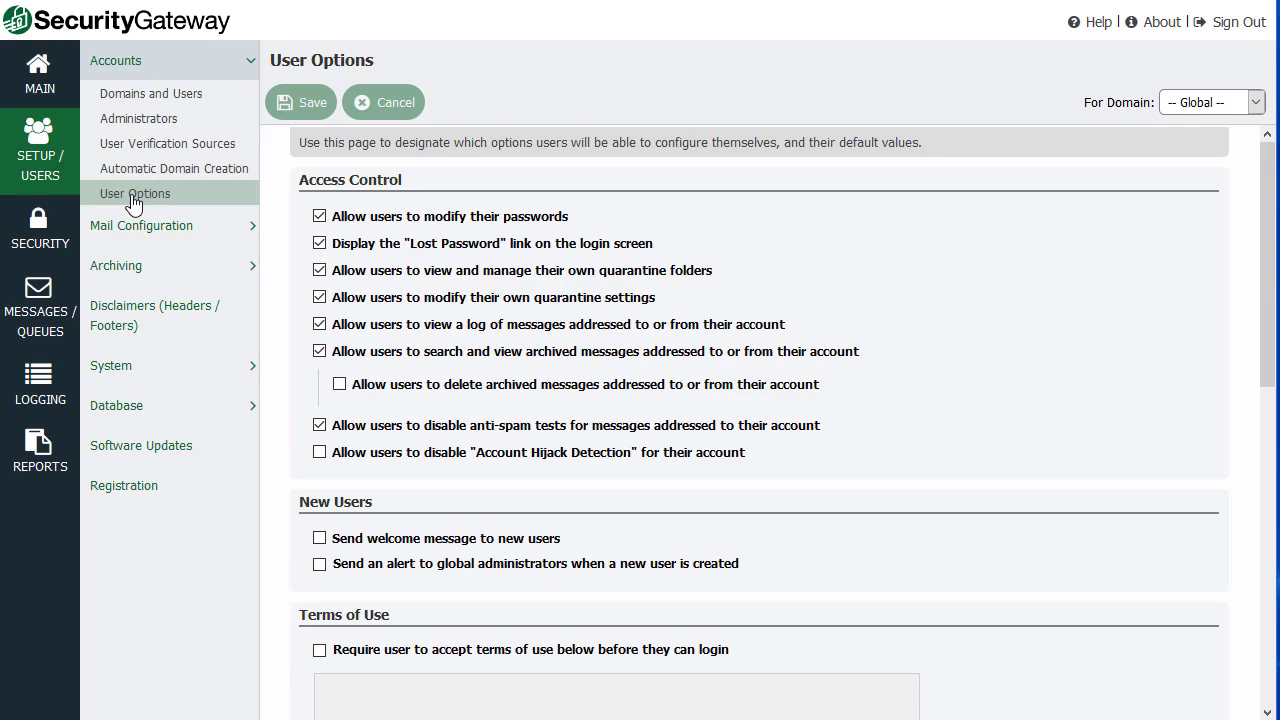
Expand Mail Configuration and view the domain mail servers and the quarantine options.
click(140, 226)
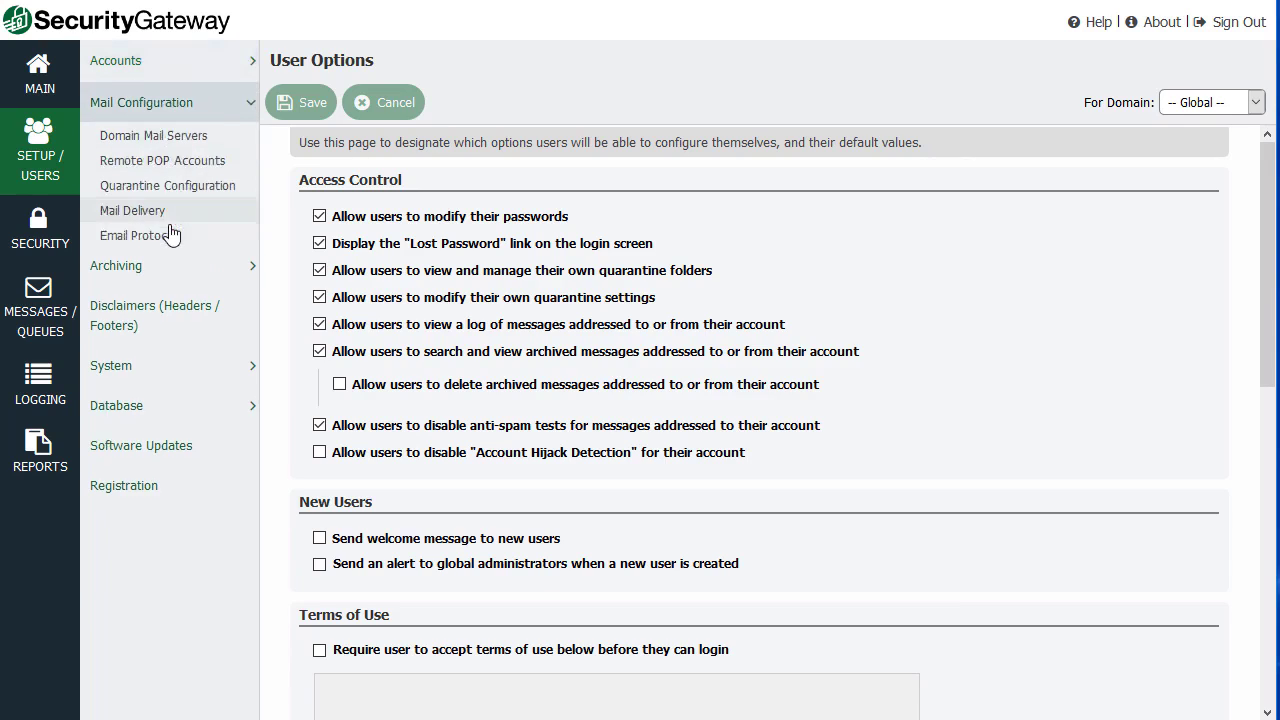
click(190, 140)
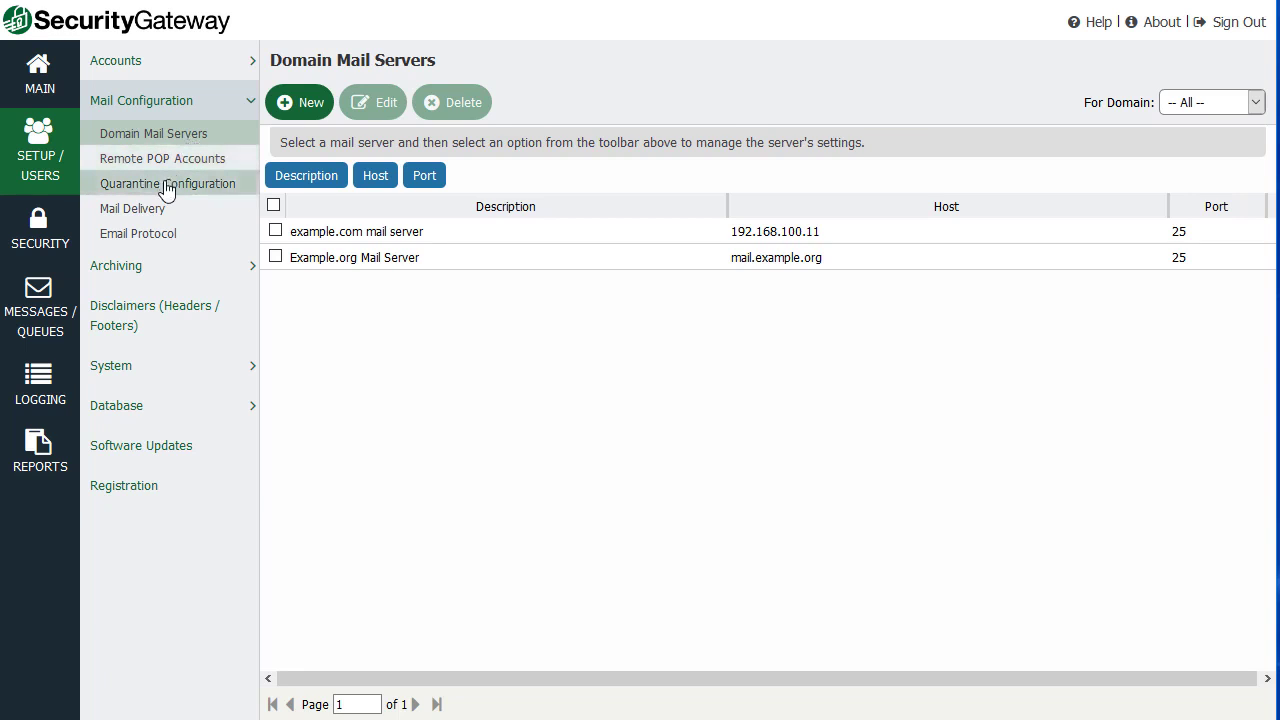
click(165, 188)
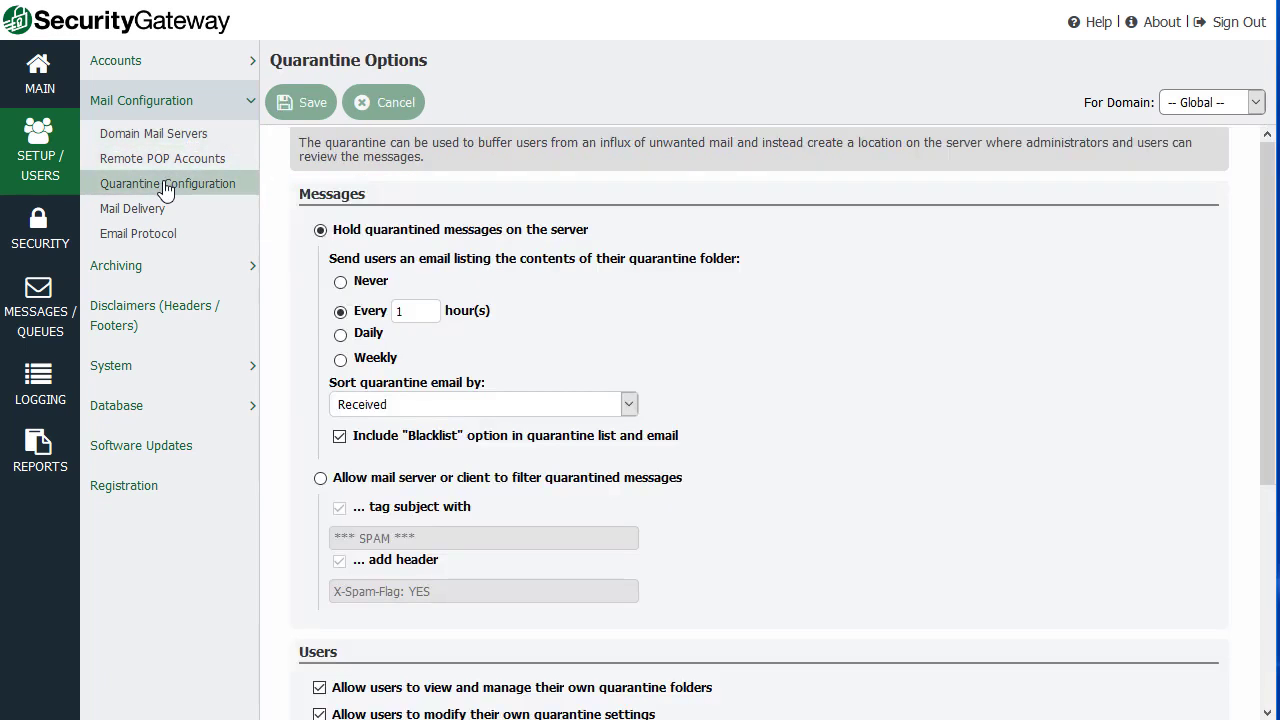
View the Email Protocol settings, highlighting the HELO domain name, and open the Mail Delivery settings.
click(168, 234)
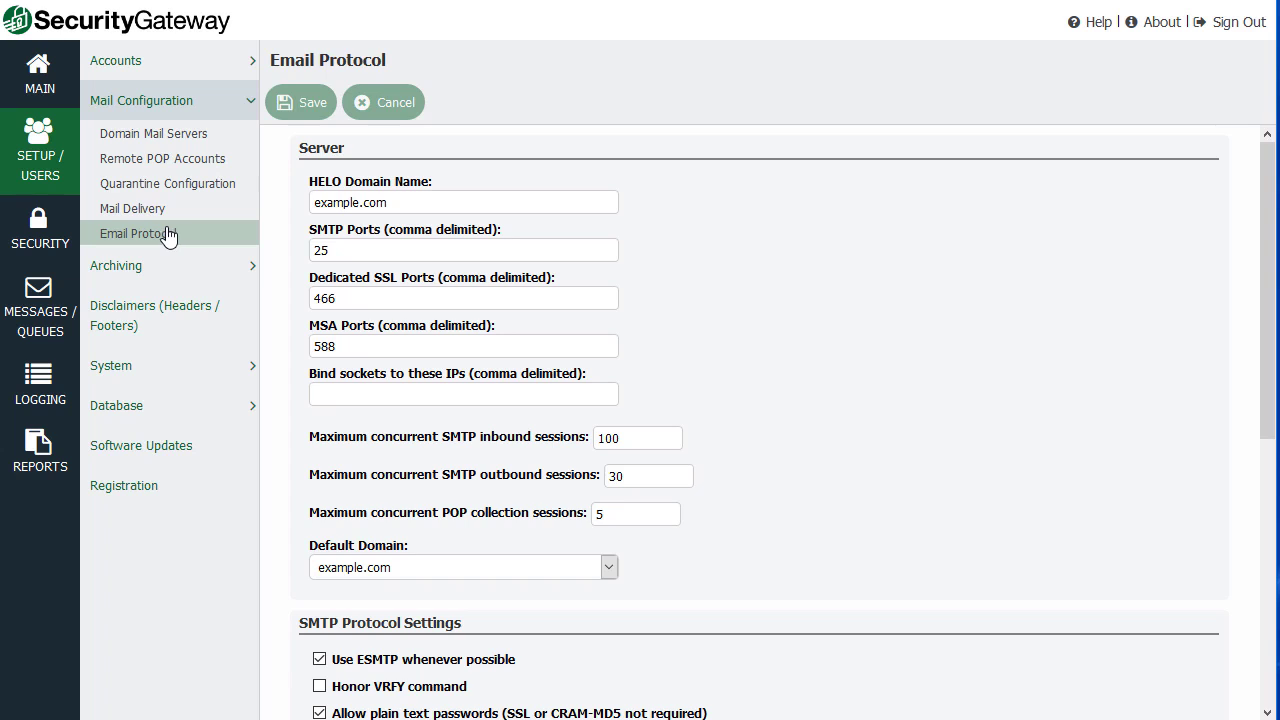
drag(414, 200, 263, 204)
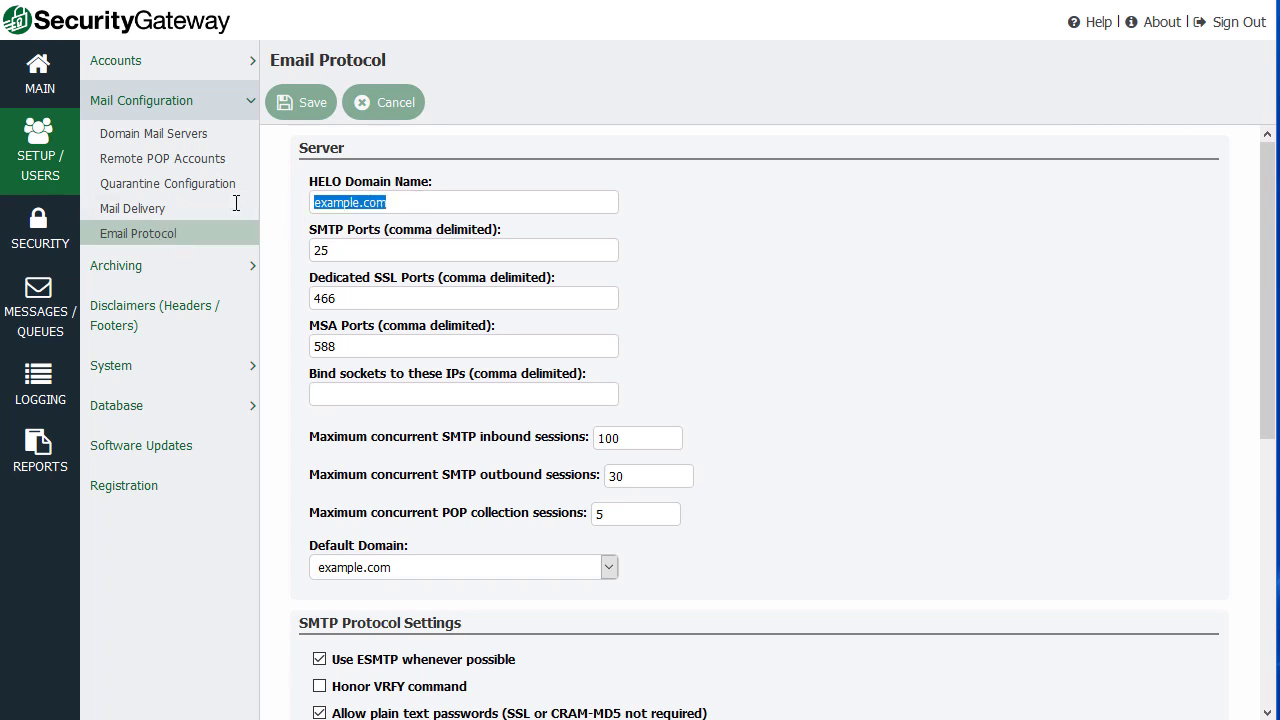
click(143, 212)
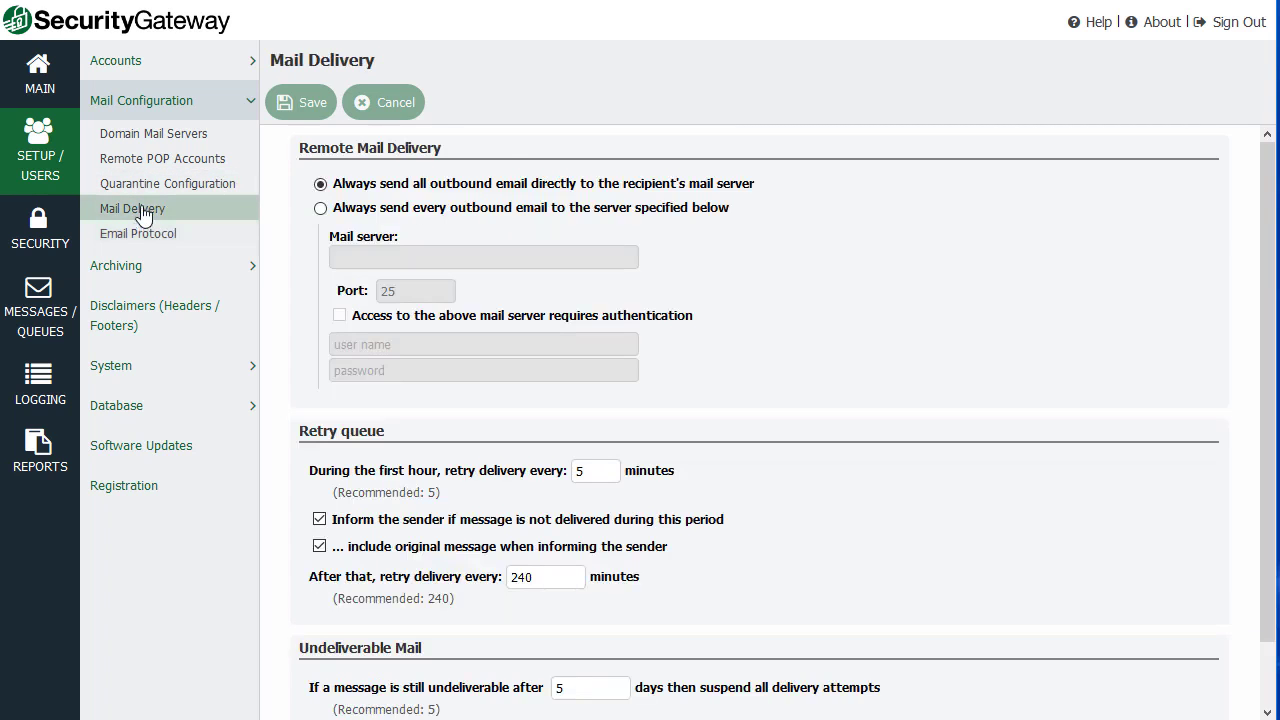
Review the email archiving configuration and archive stores, and open the message disclaimers list.
click(252, 270)
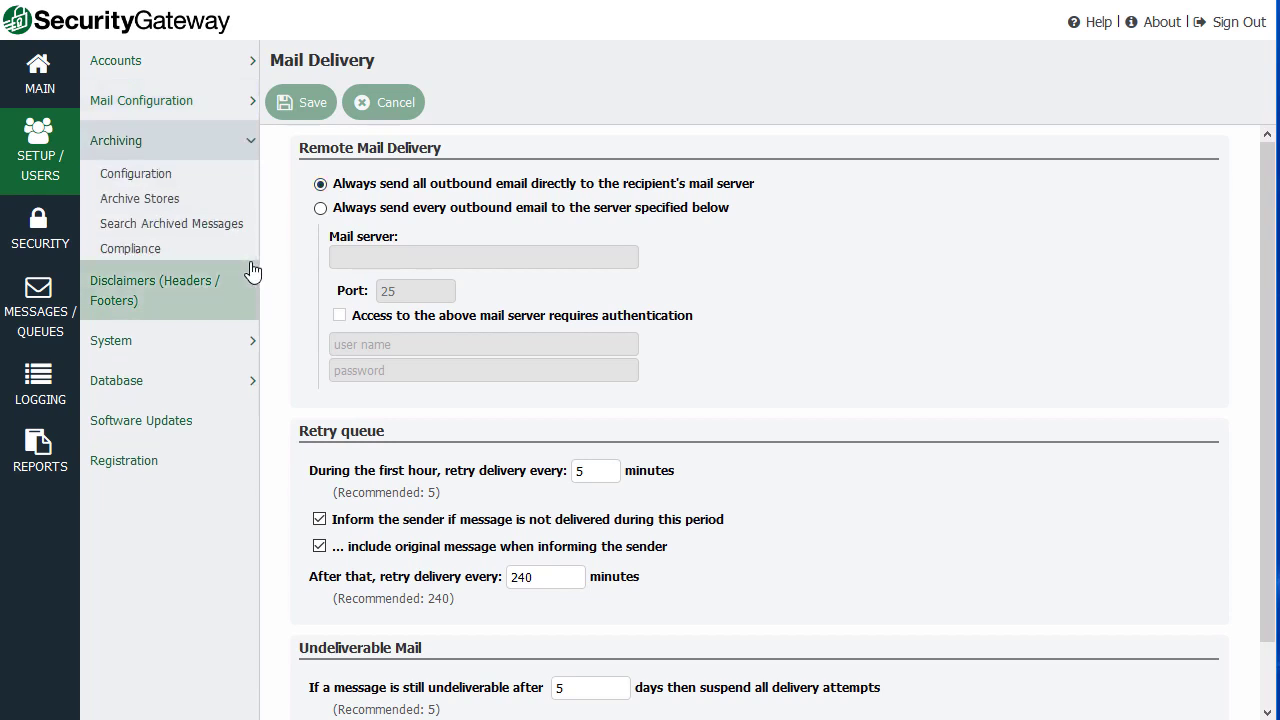
click(152, 178)
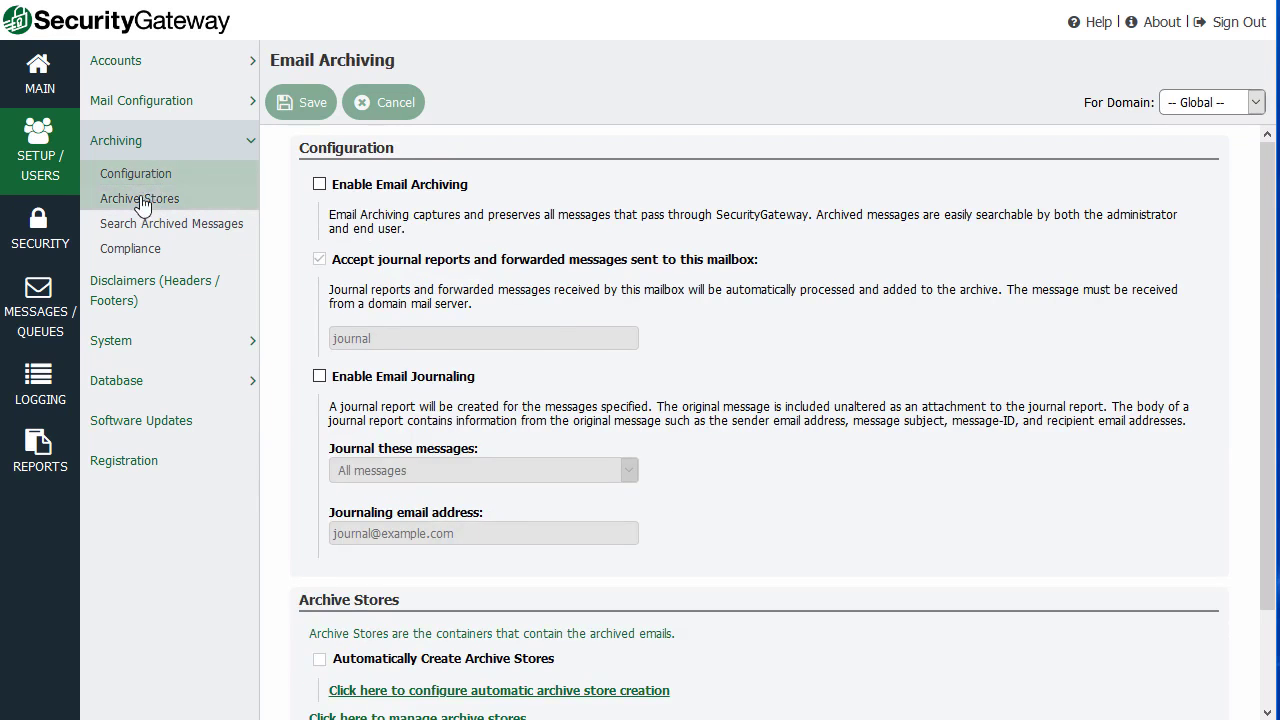
click(140, 203)
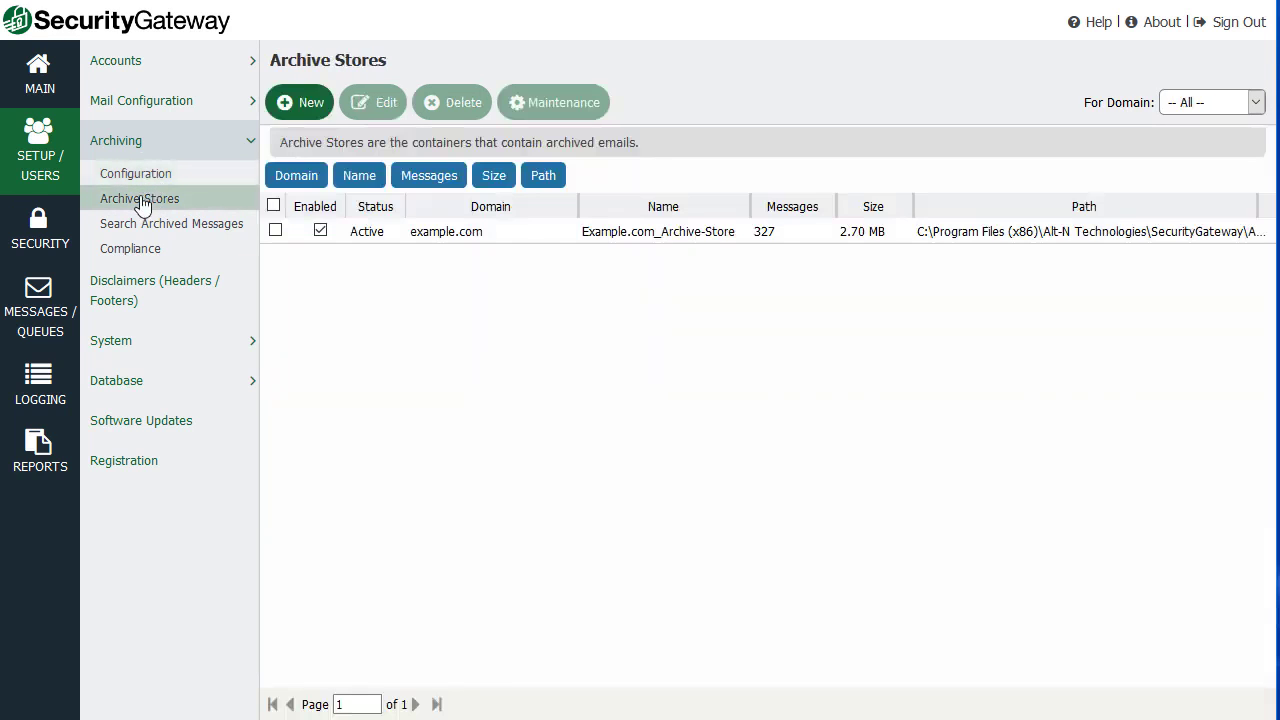
click(143, 287)
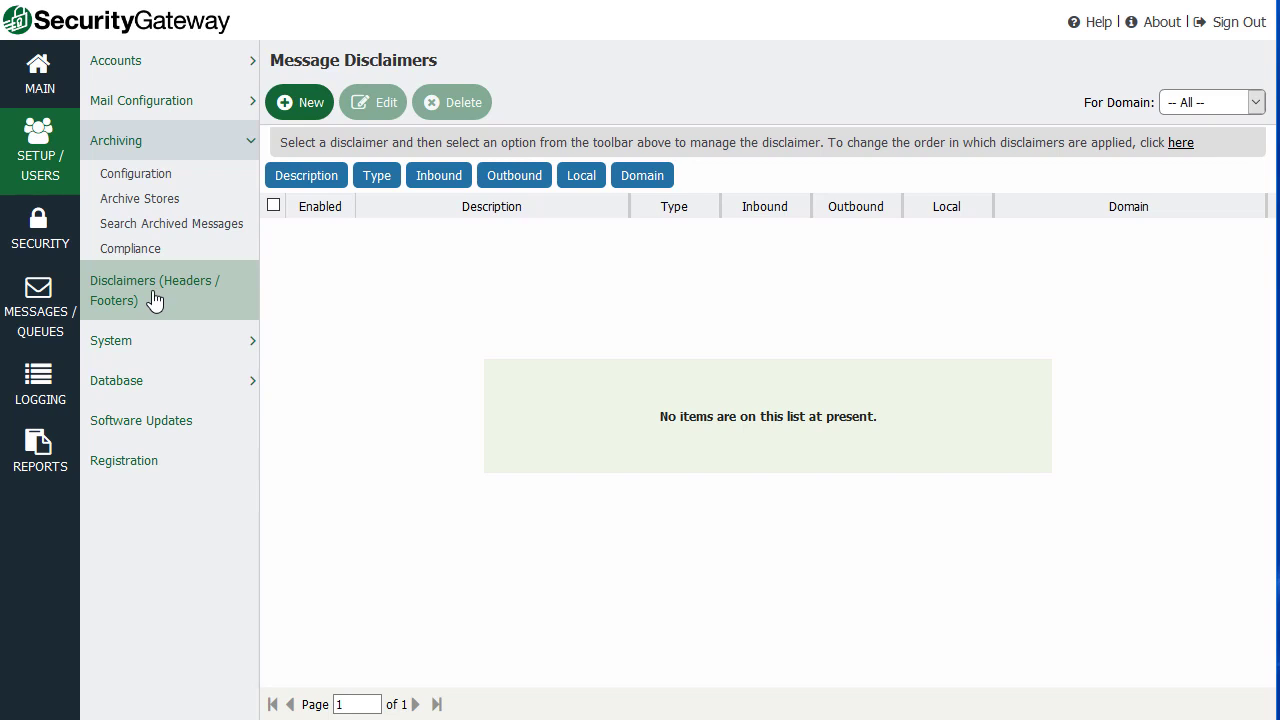
Review the System settings for Encryption, DNS Servers, Directories, Disk Space and Branding/Custom Images.
click(160, 341)
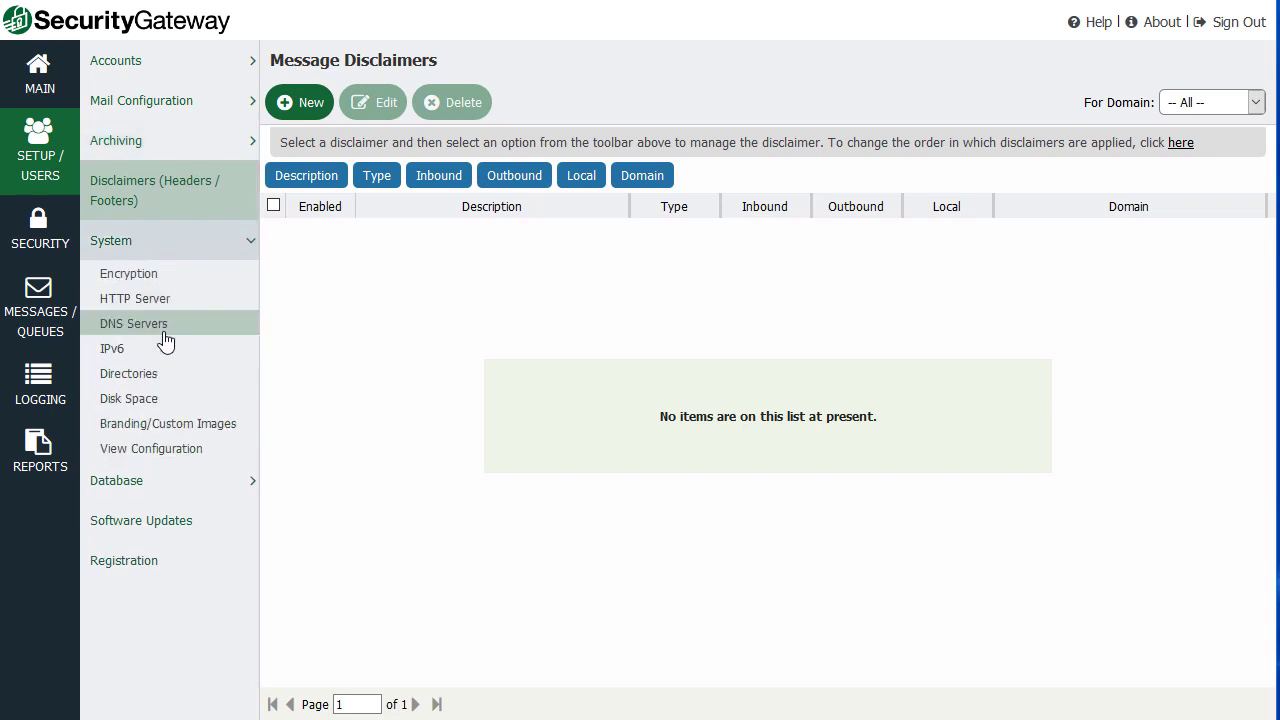
click(163, 285)
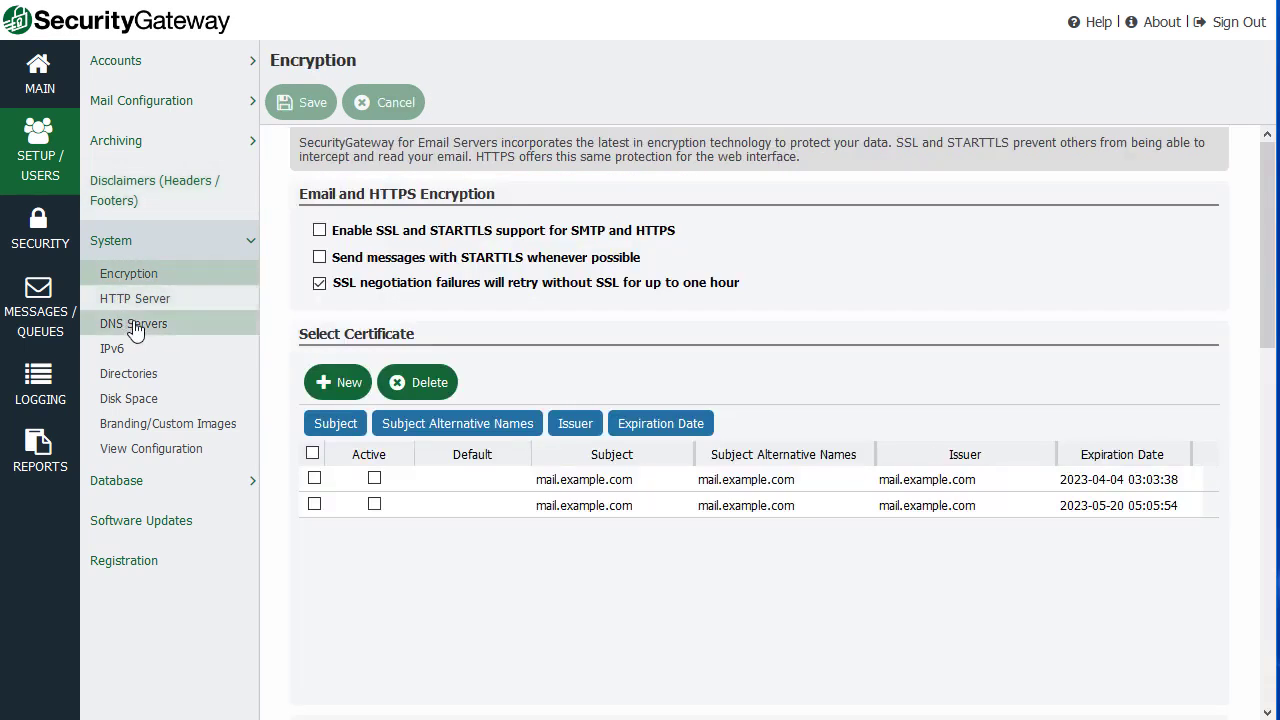
click(170, 322)
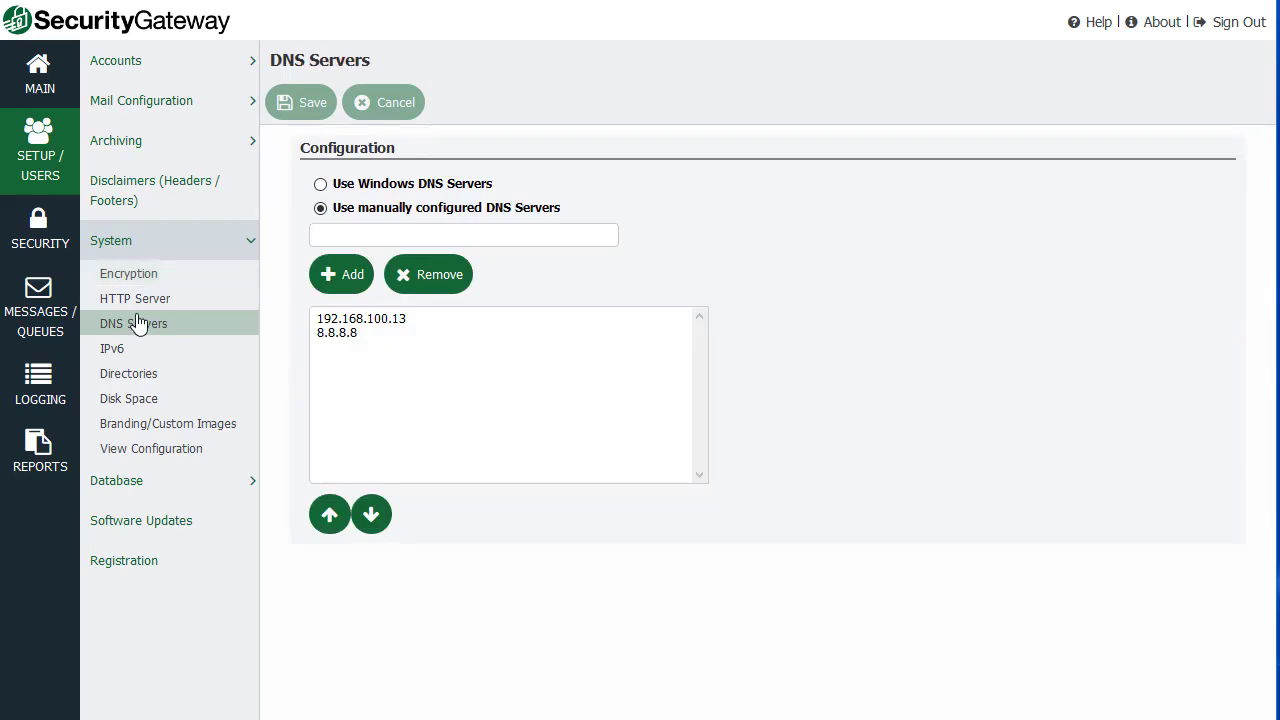
click(136, 375)
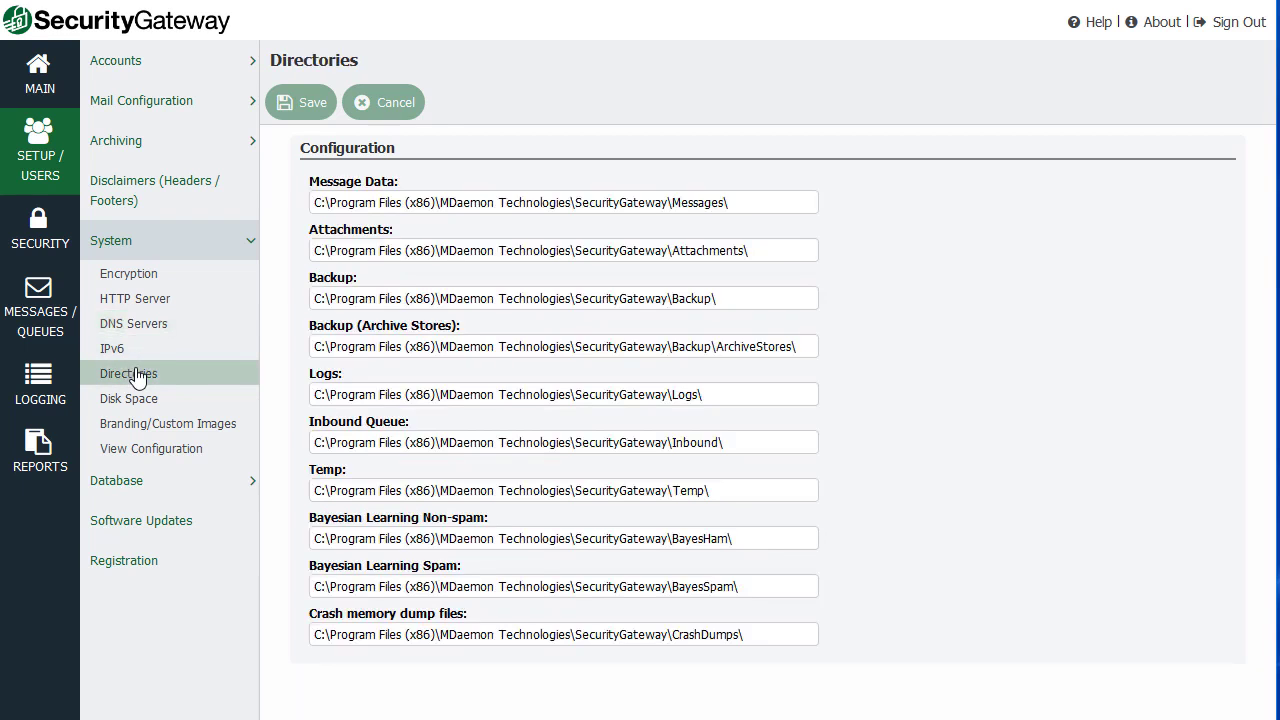
click(155, 399)
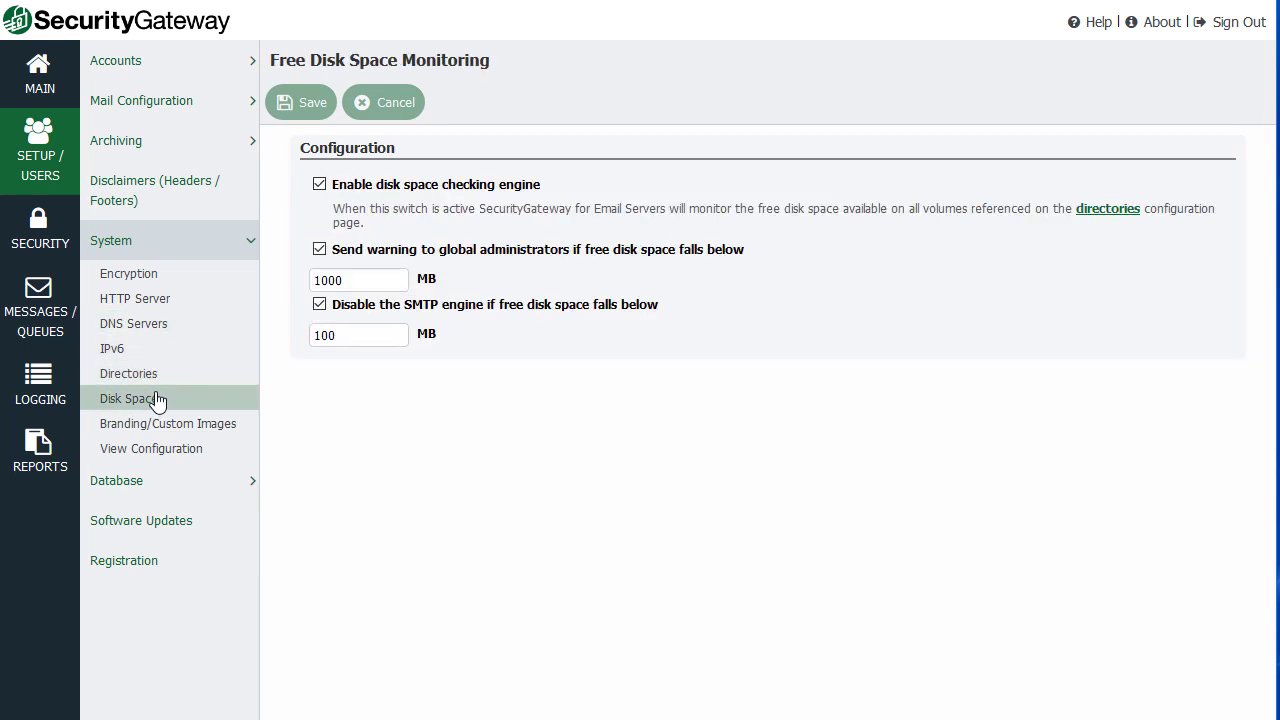
click(136, 427)
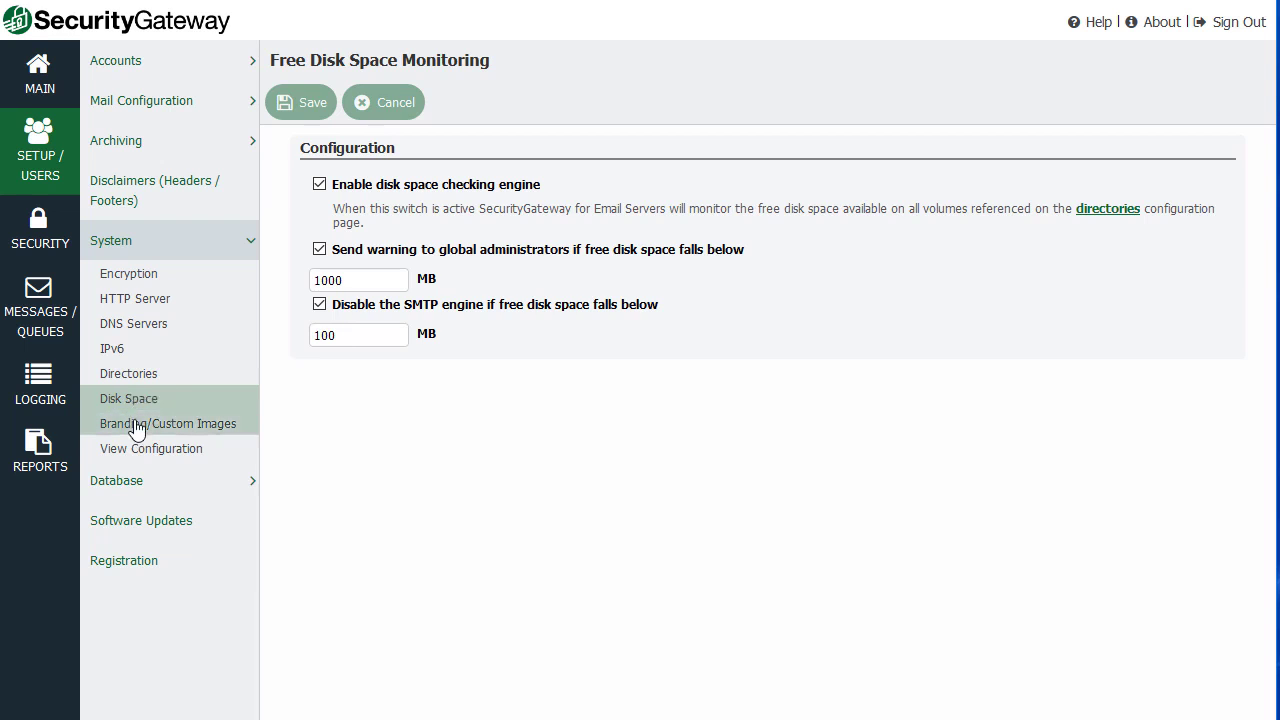
Review the Database data retention, backup and restore pages, followed by the Software Updates and Registration pages.
click(145, 483)
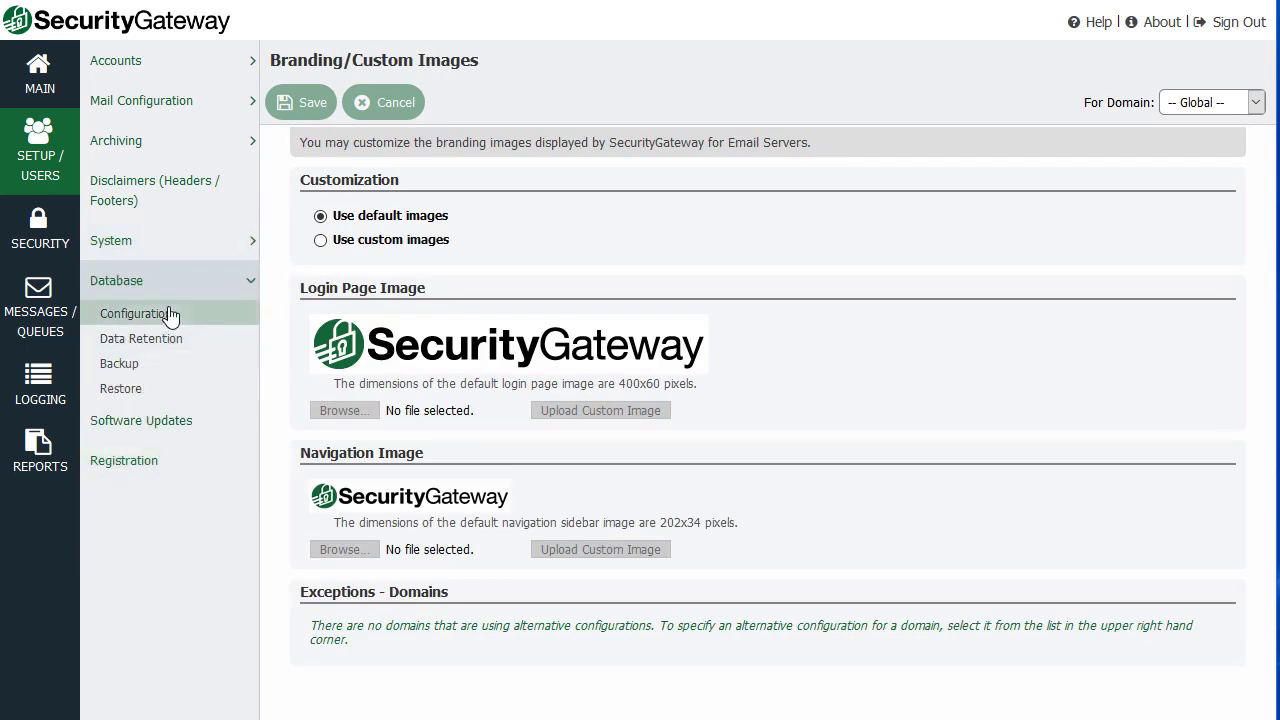
click(157, 340)
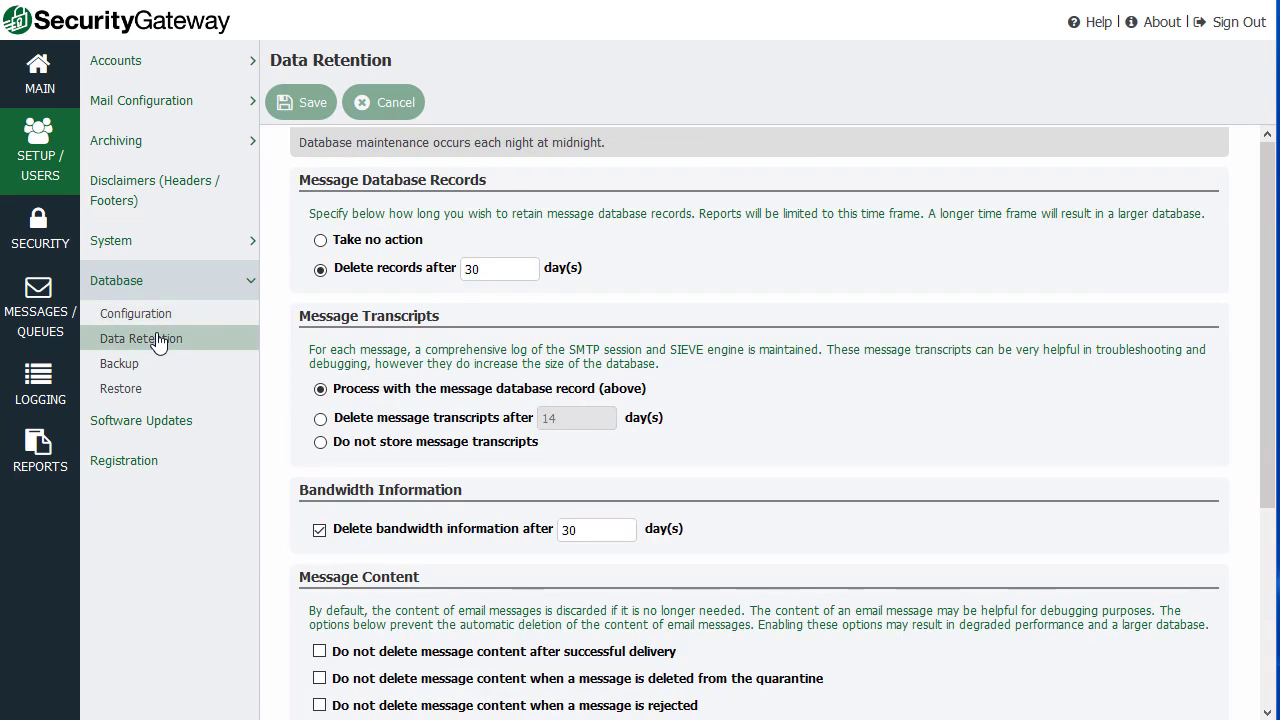
click(137, 363)
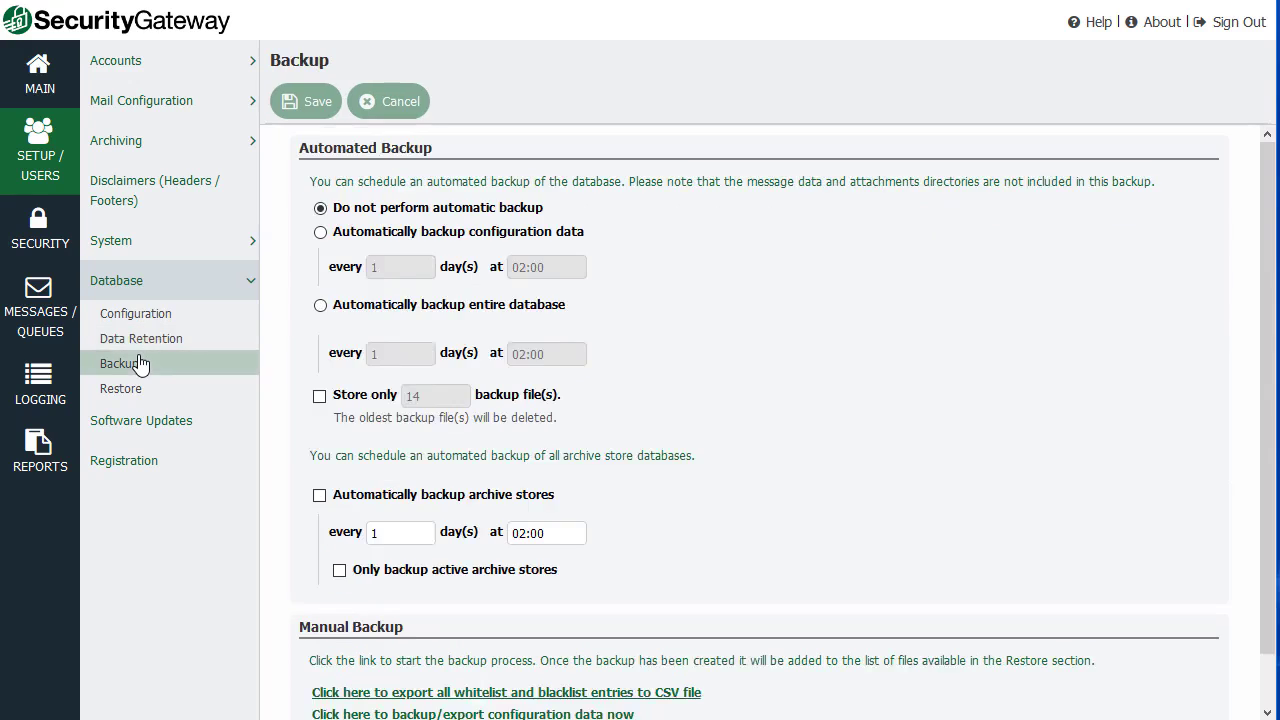
click(143, 388)
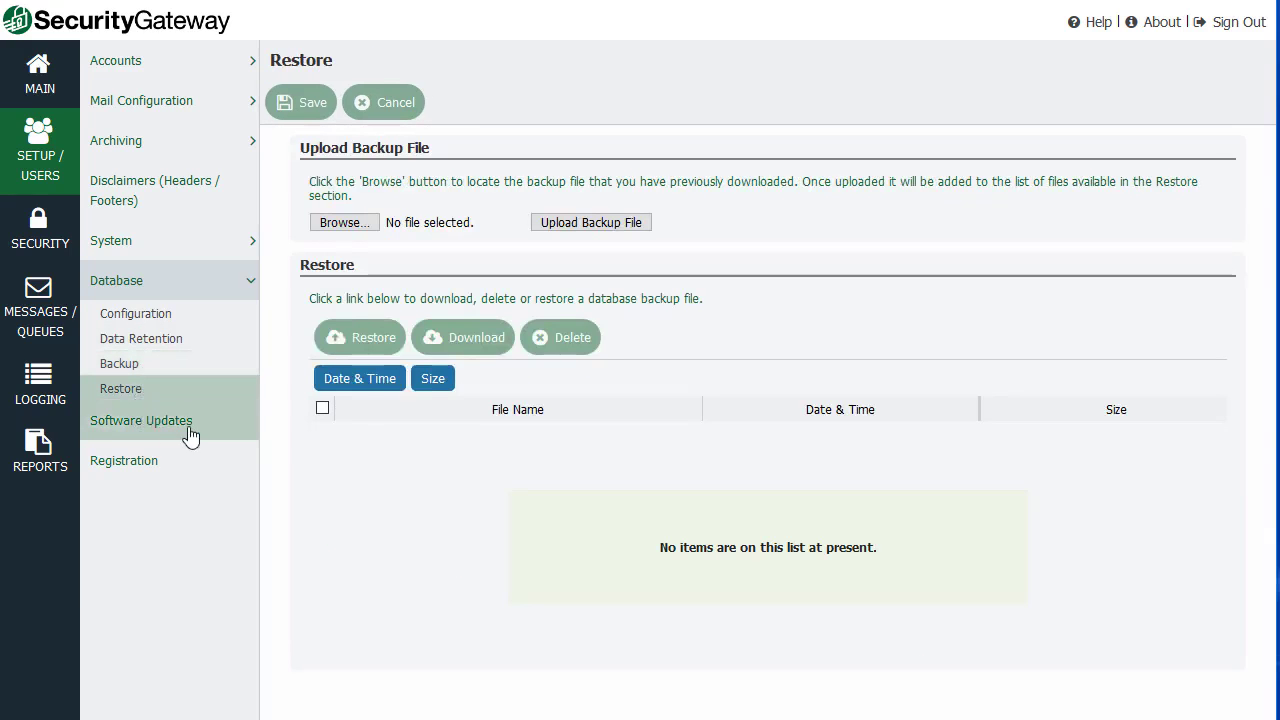
click(146, 432)
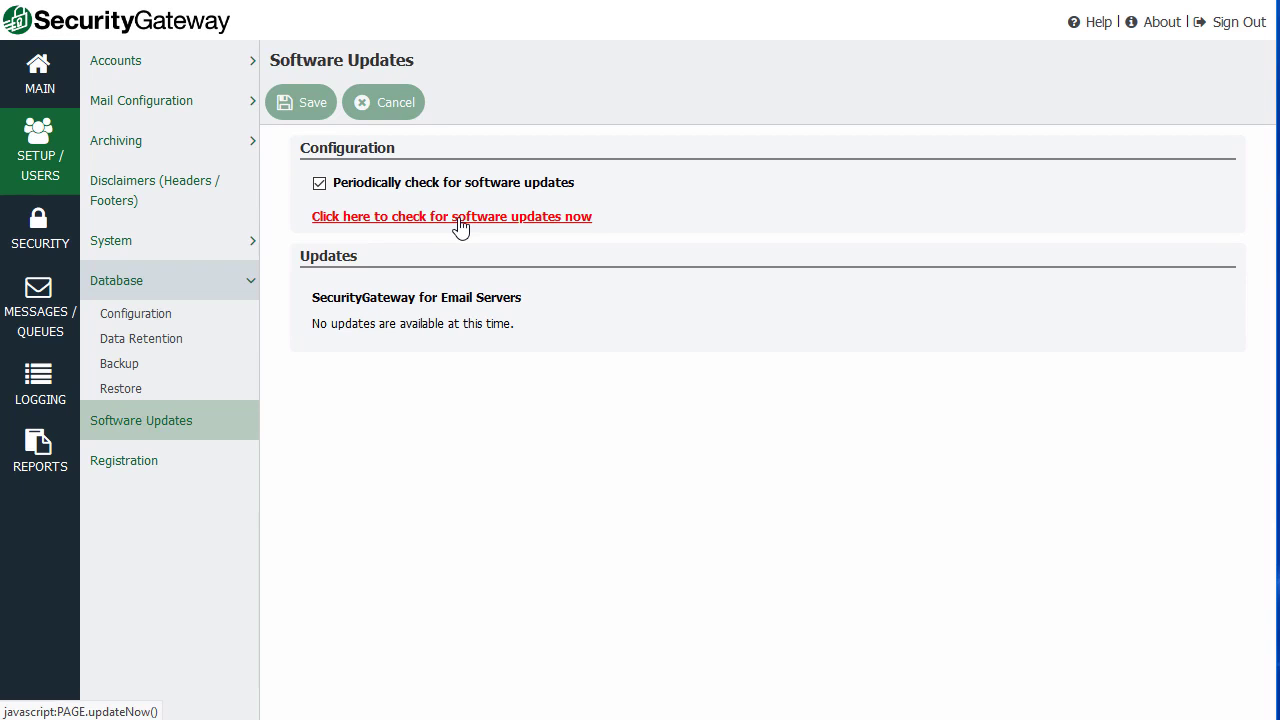
click(134, 466)
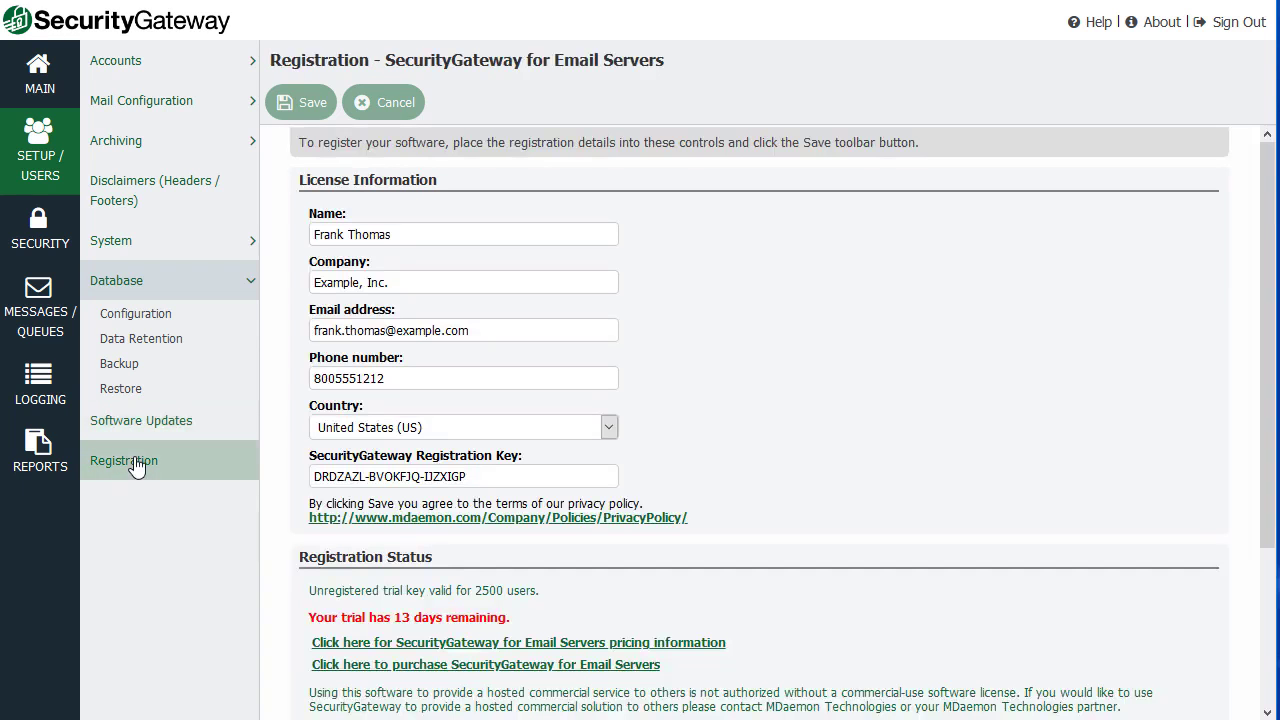
Open the Security section, expand the Anti-Spam and Anti-Abuse categories, and view the RMail encryption settings.
click(38, 228)
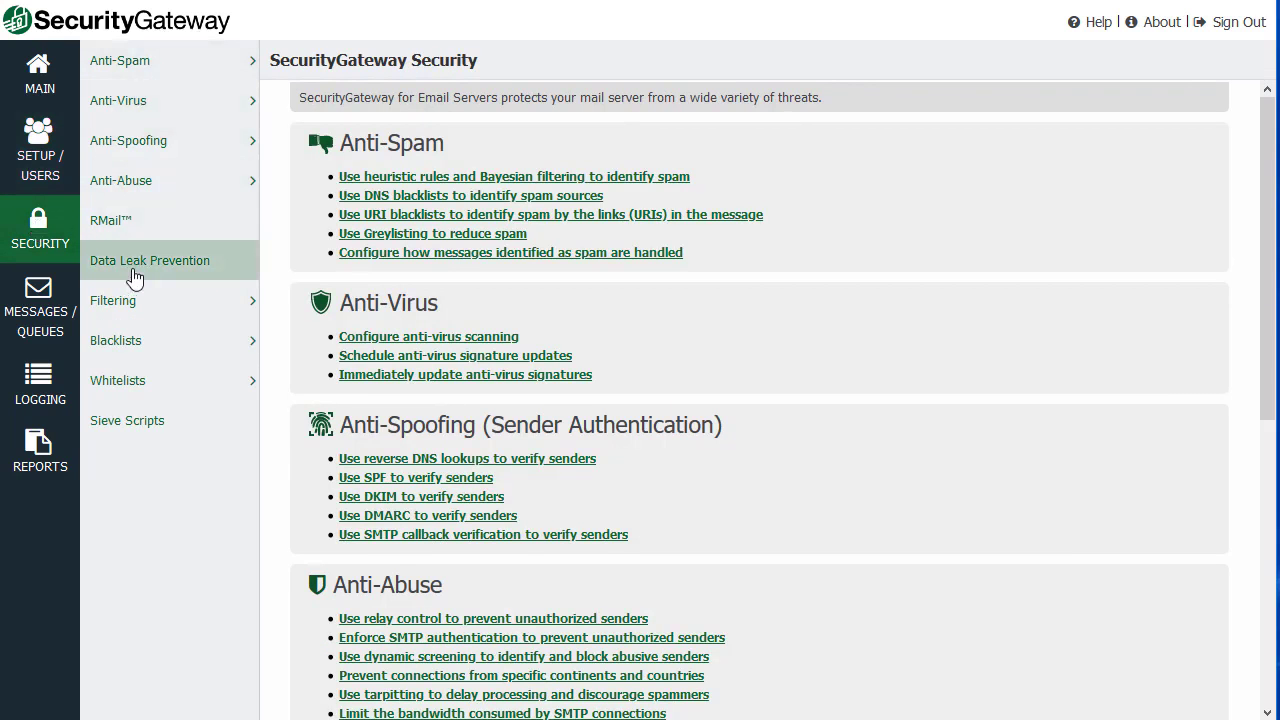
click(190, 66)
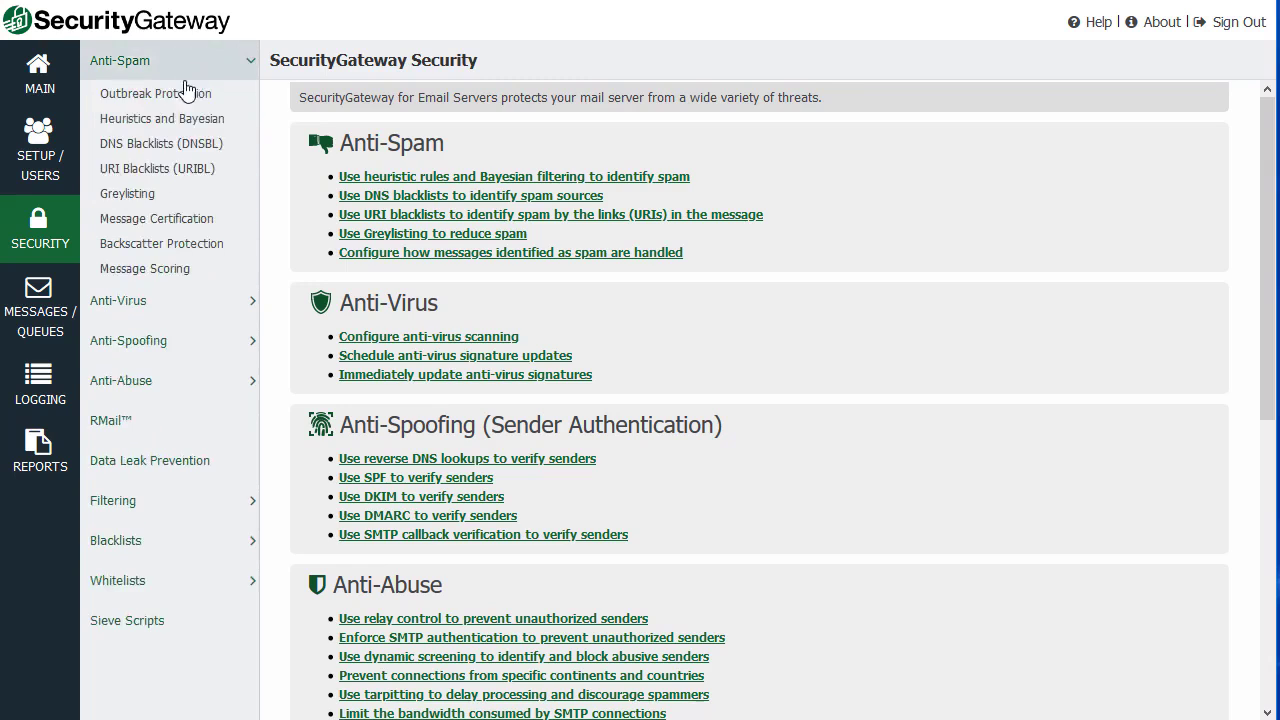
click(158, 393)
click(134, 426)
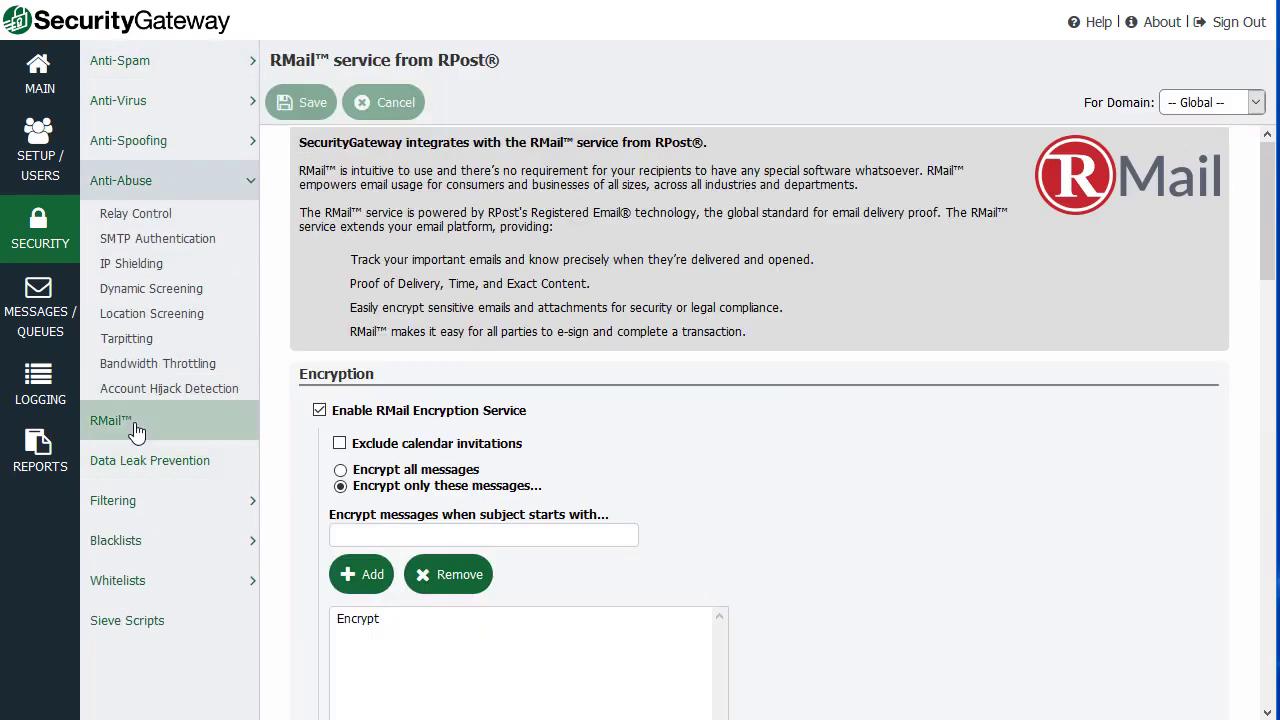
scroll(345, 430, down, 2)
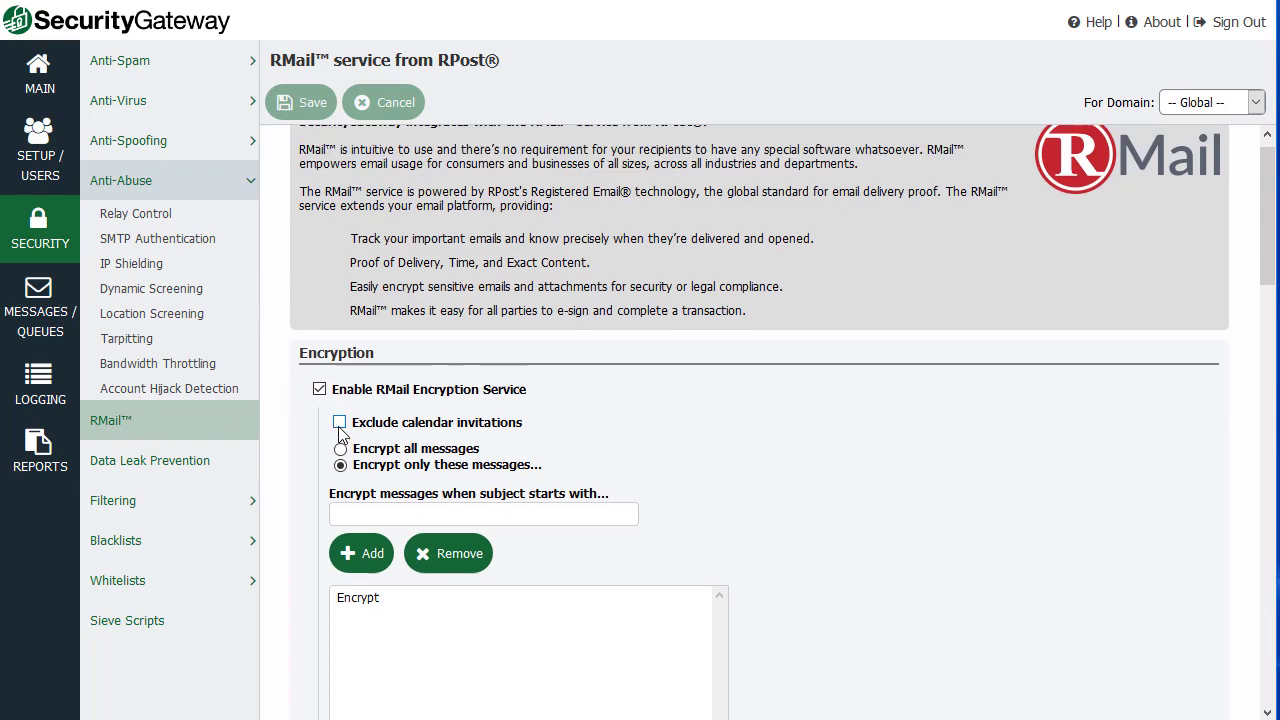
Review the Data Leak Prevention rules, message content and attachment filters, blacklist categories and Sieve scripts.
click(172, 470)
click(166, 500)
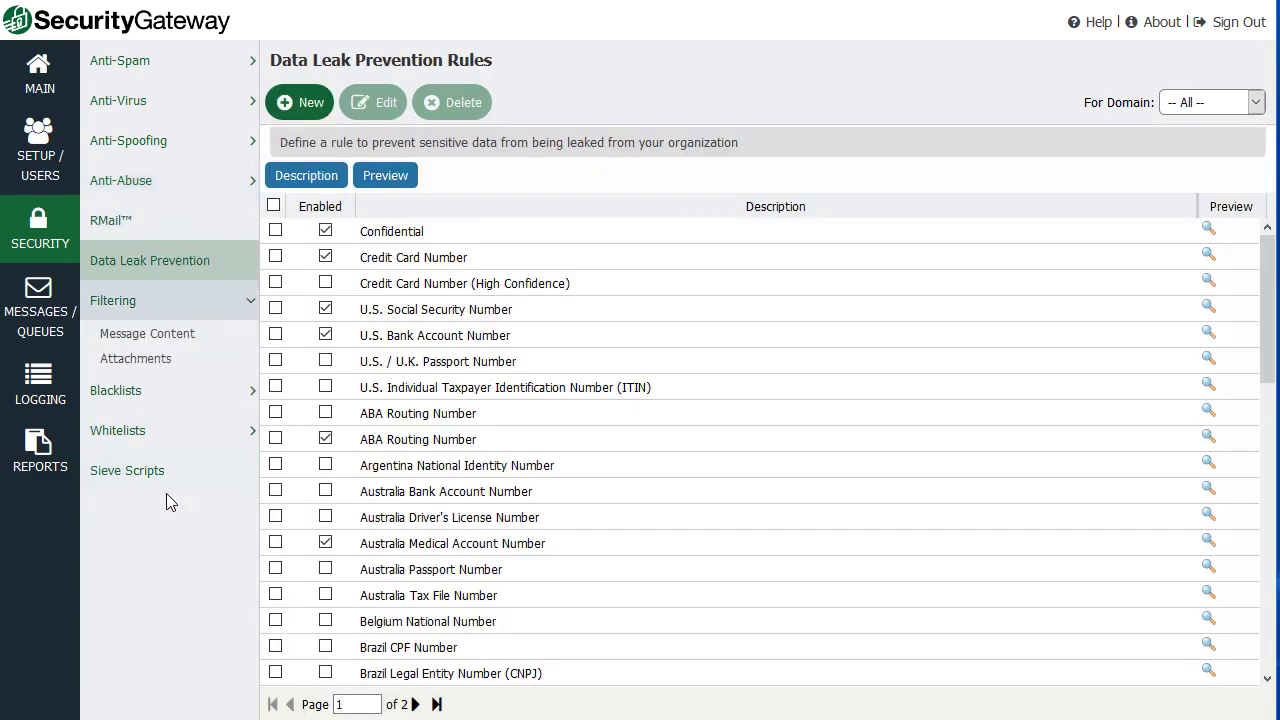
click(162, 340)
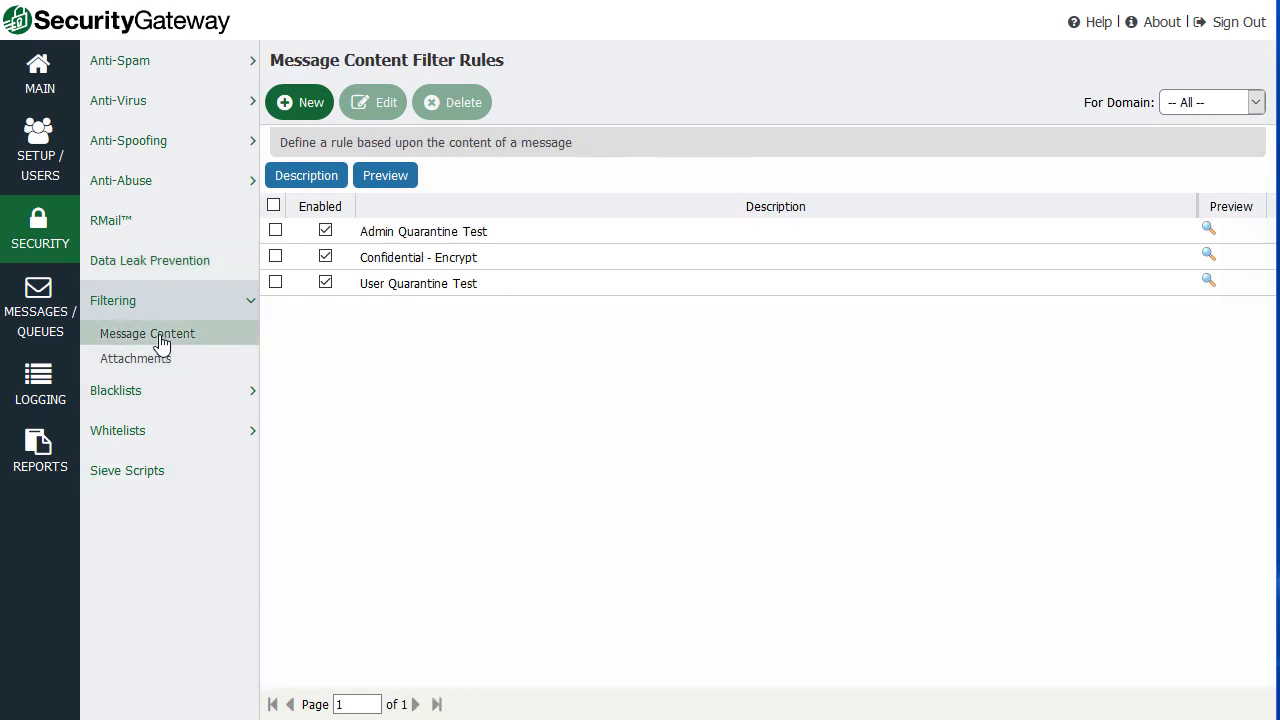
click(151, 360)
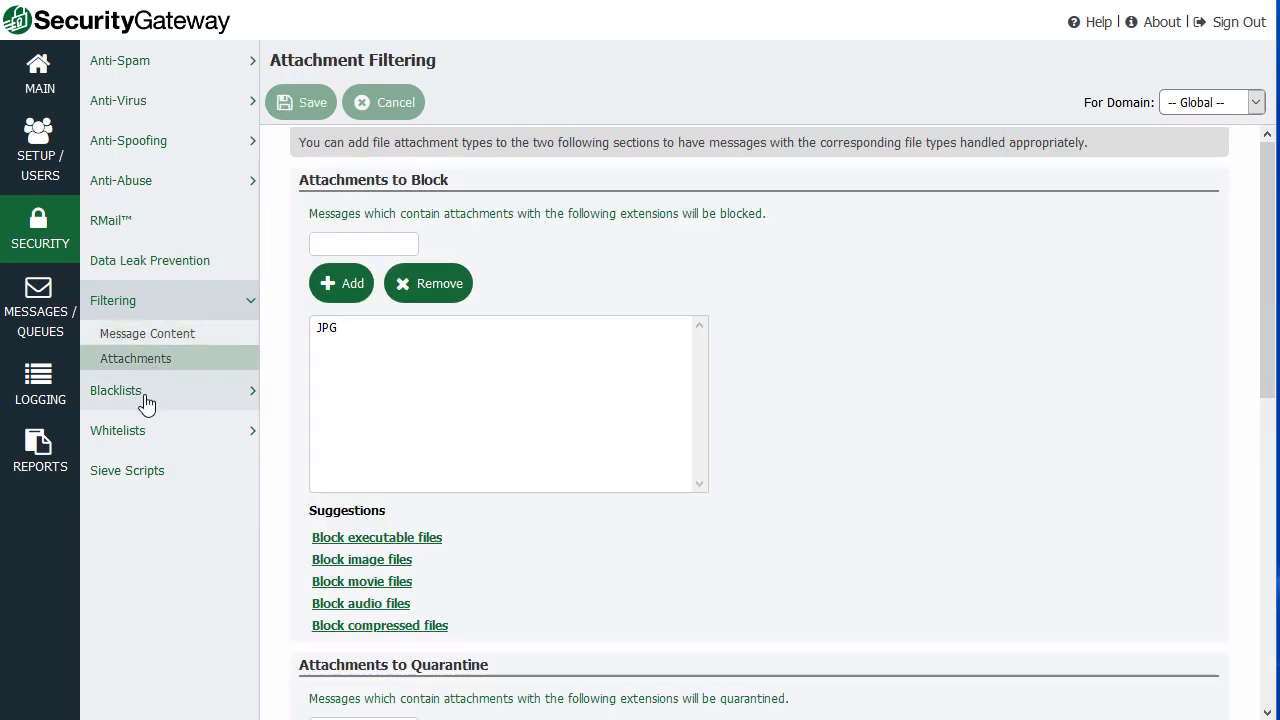
click(150, 396)
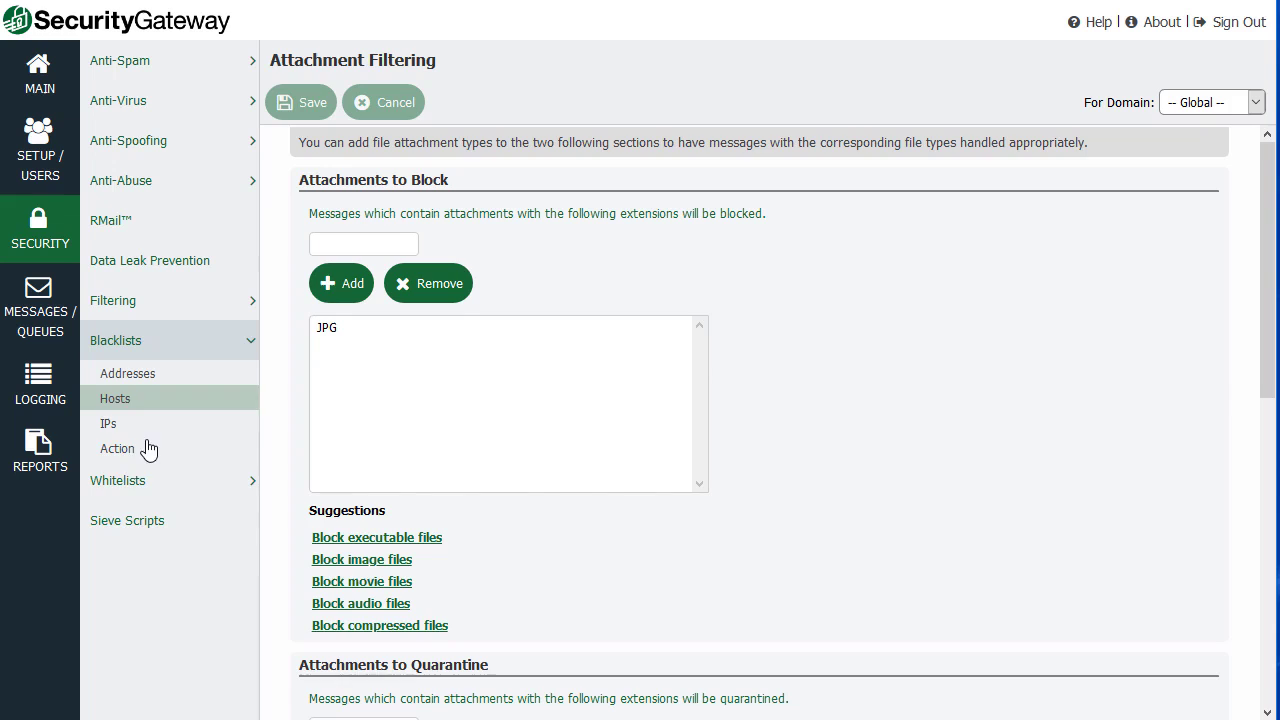
click(139, 530)
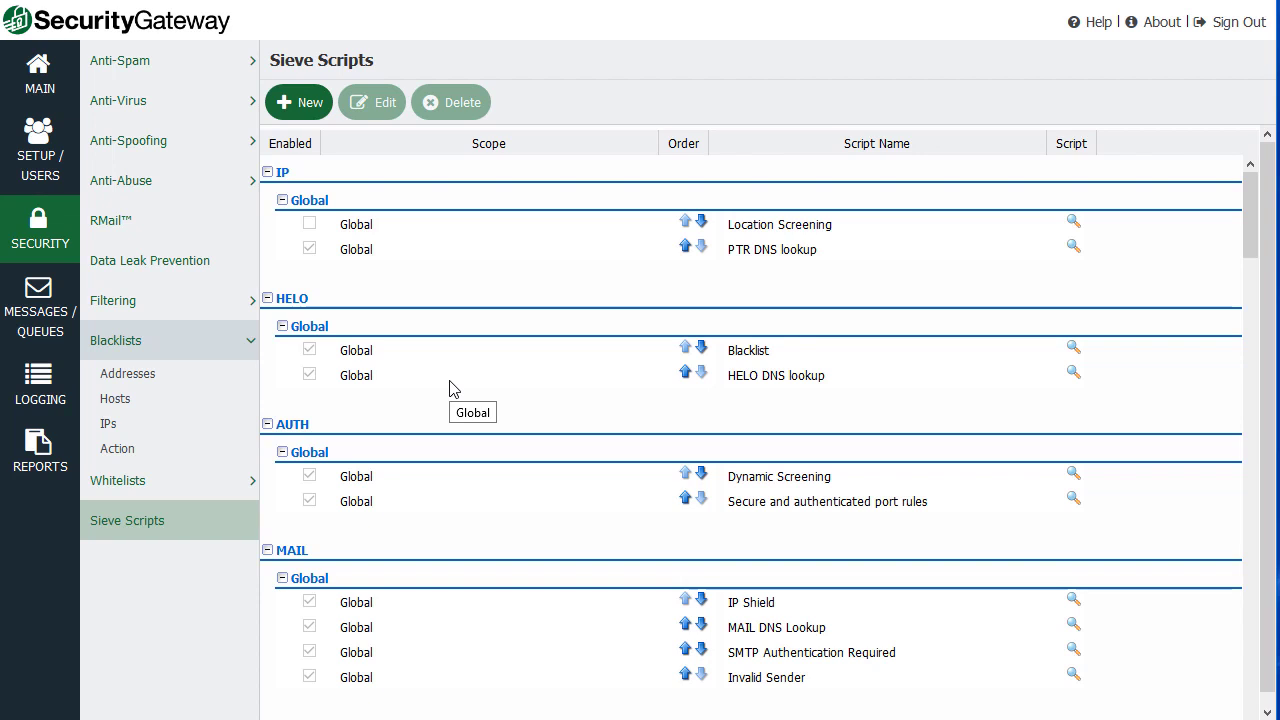
Open the log of all messages and examine the delivery results and reasons.
click(37, 316)
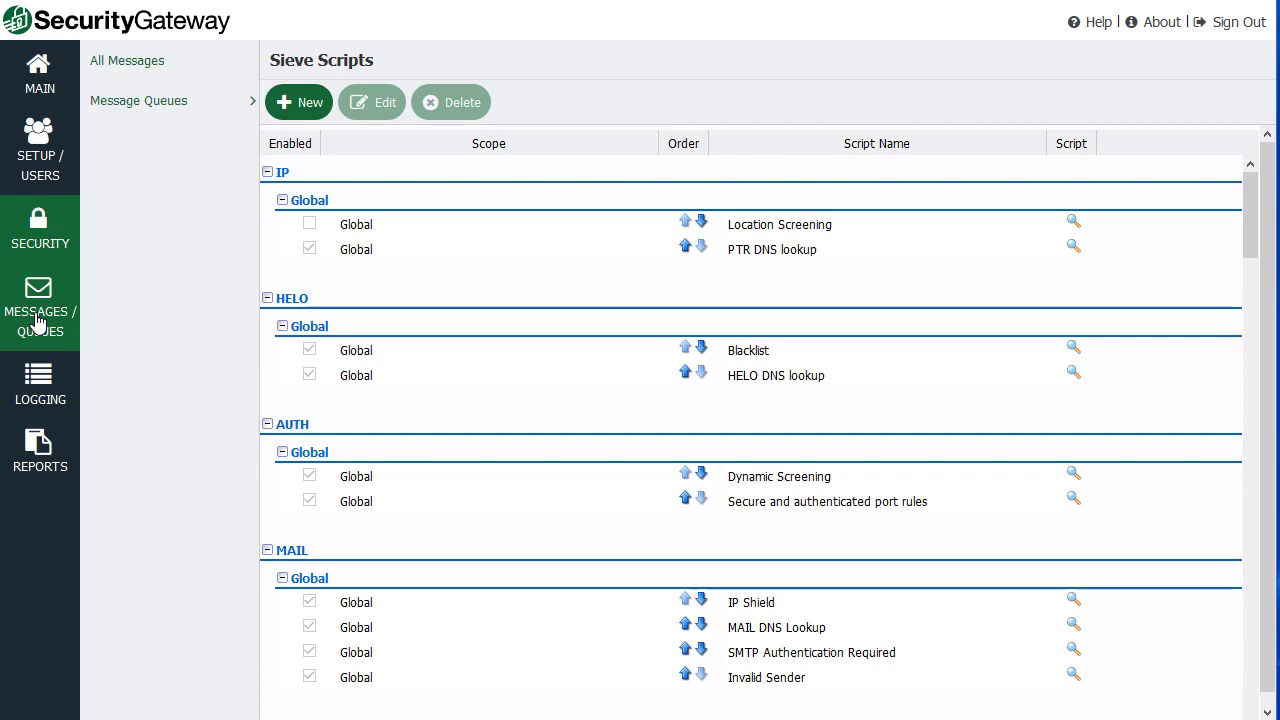
click(157, 68)
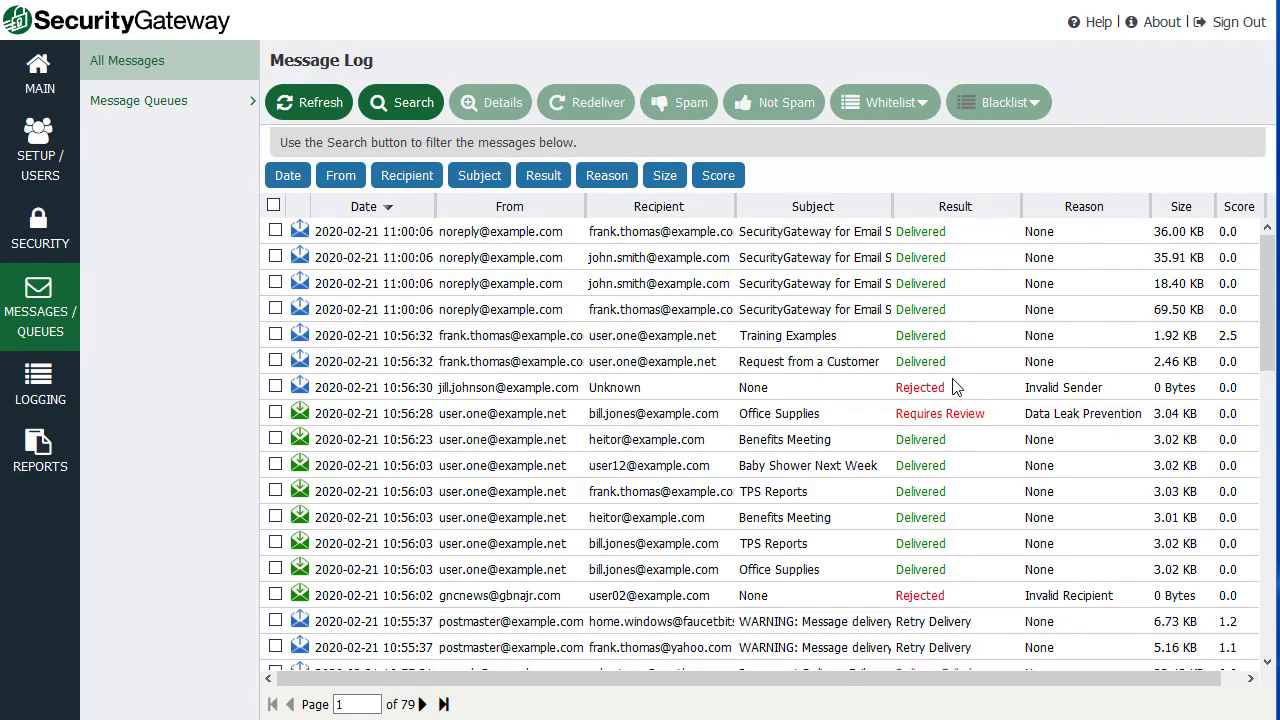
scroll(952, 444, down, 5)
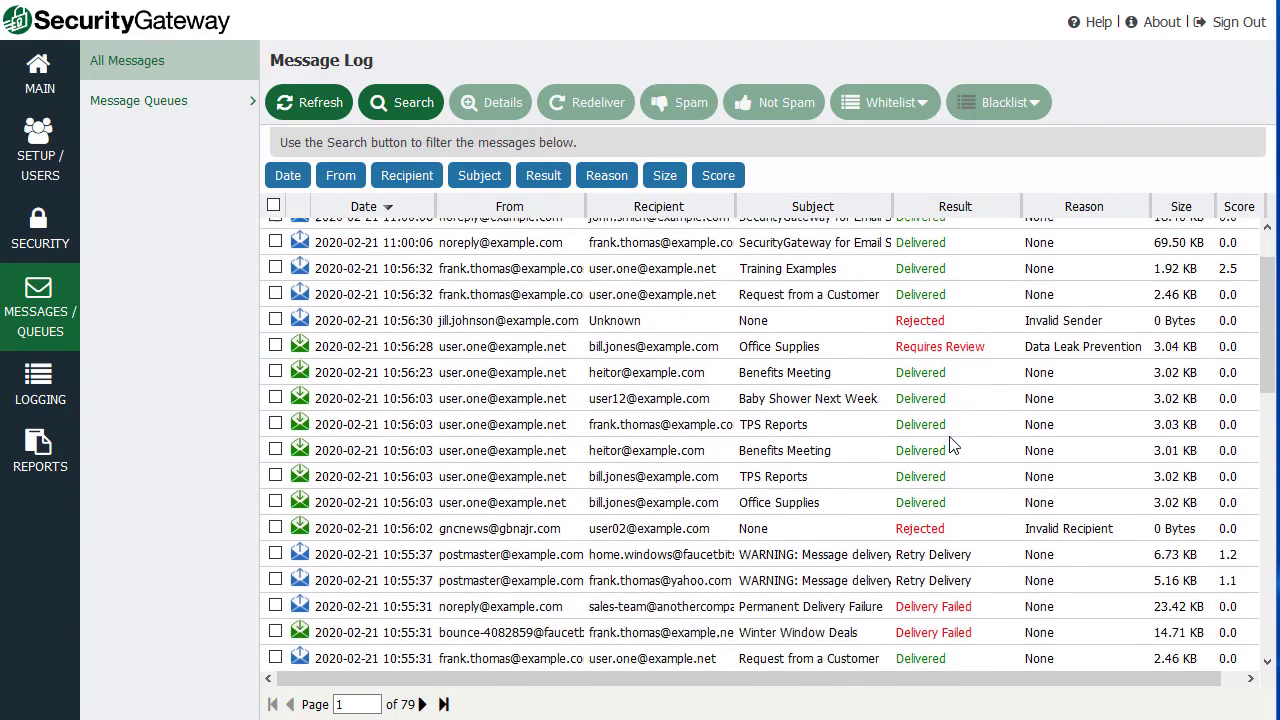
scroll(952, 444, up, 5)
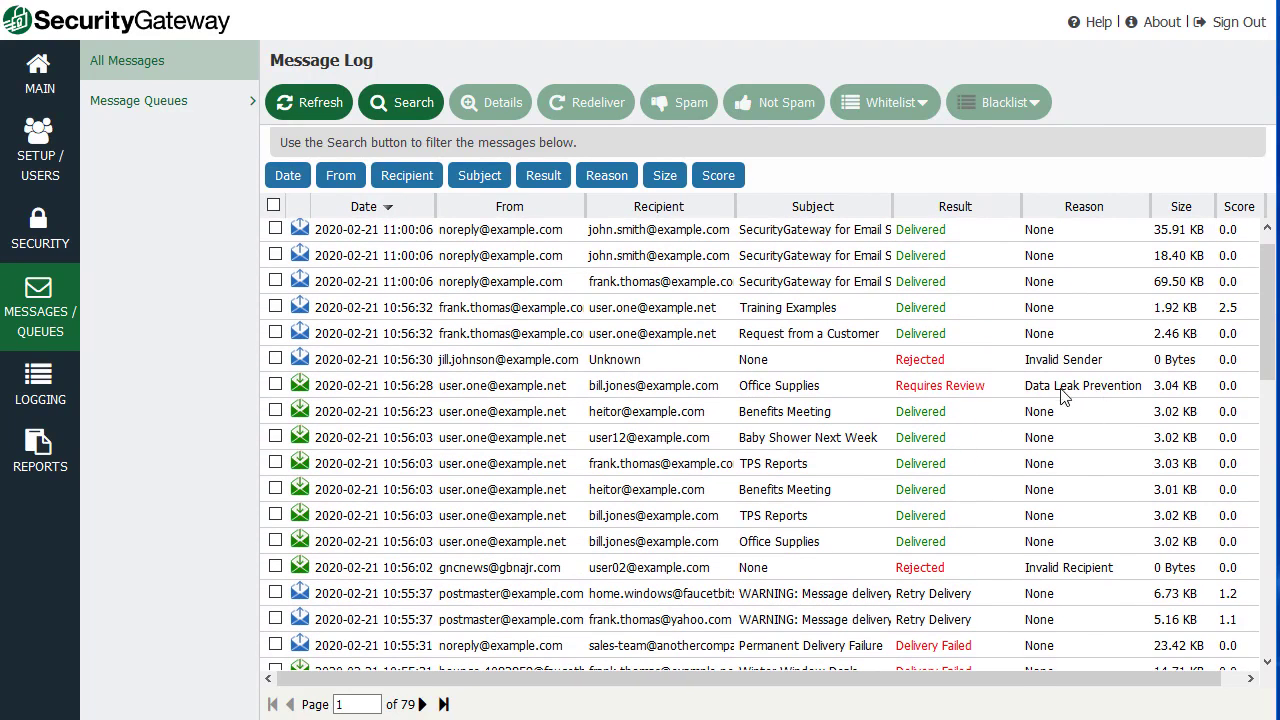
Examine the transcript of the Office Supplies message requiring Data Leak Prevention review, highlighting the confidential-text match, and check the Blacklist options.
click(867, 390)
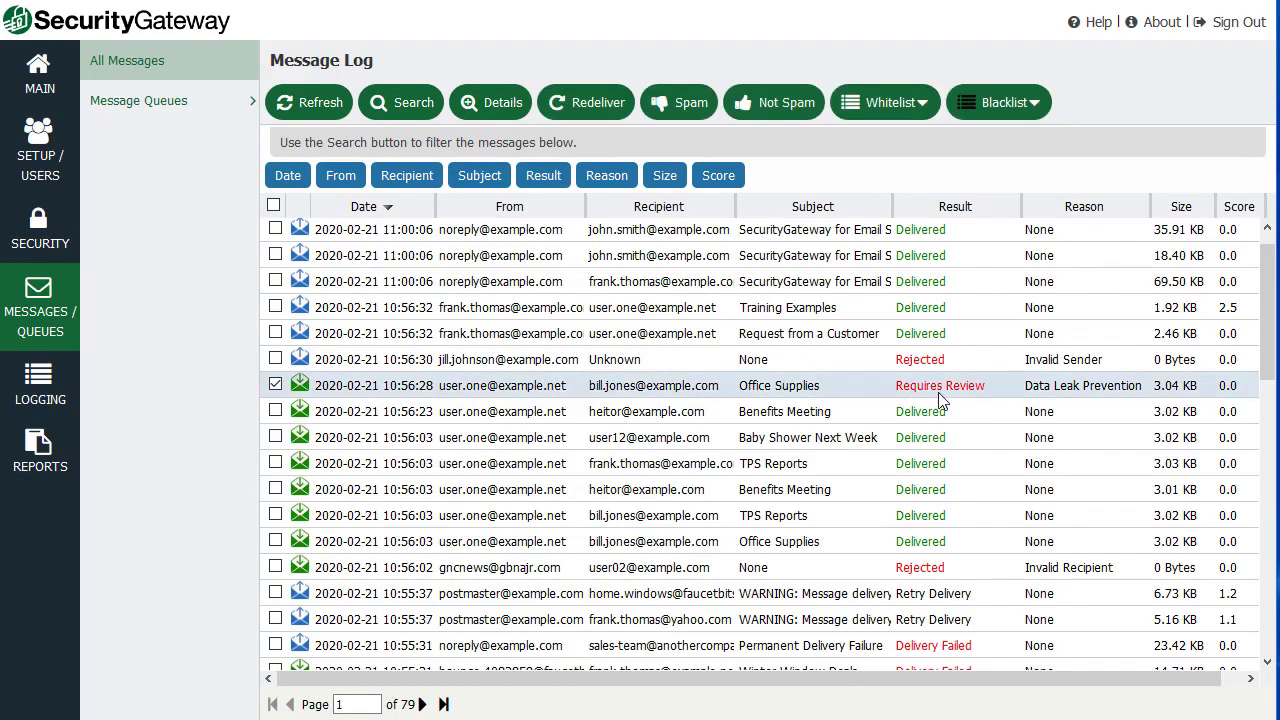
double_click(810, 388)
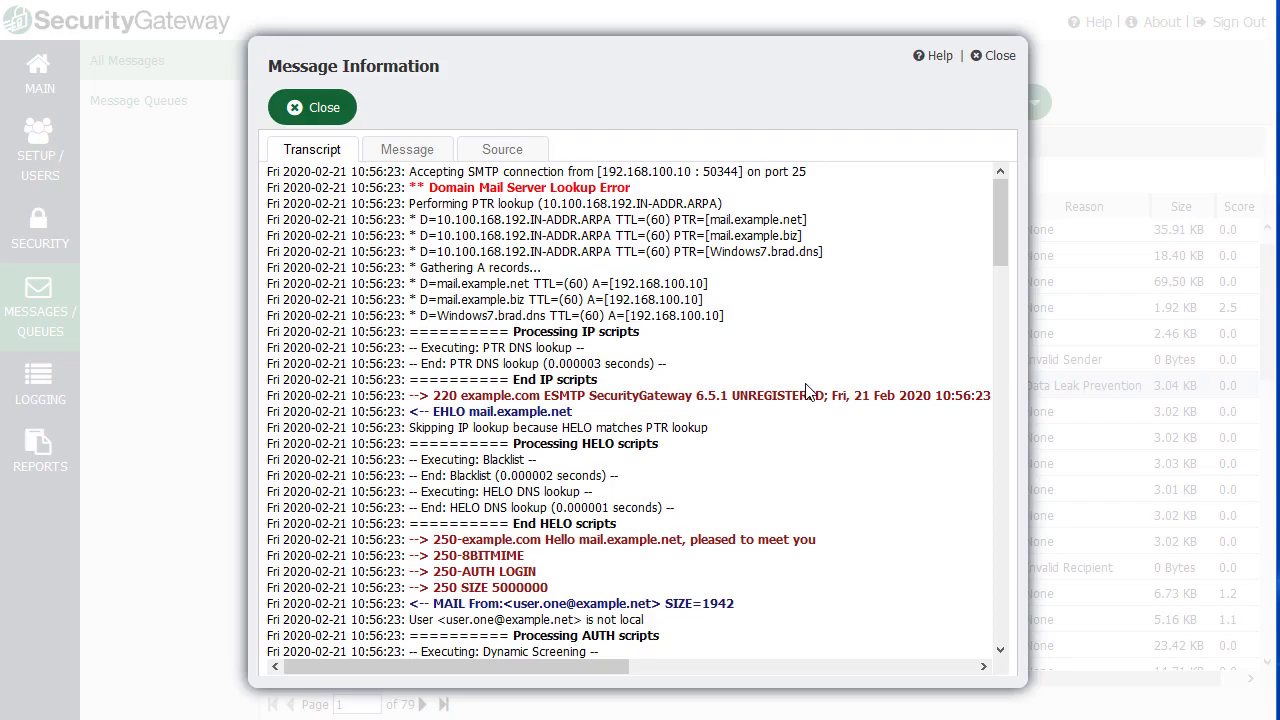
drag(997, 213, 1002, 581)
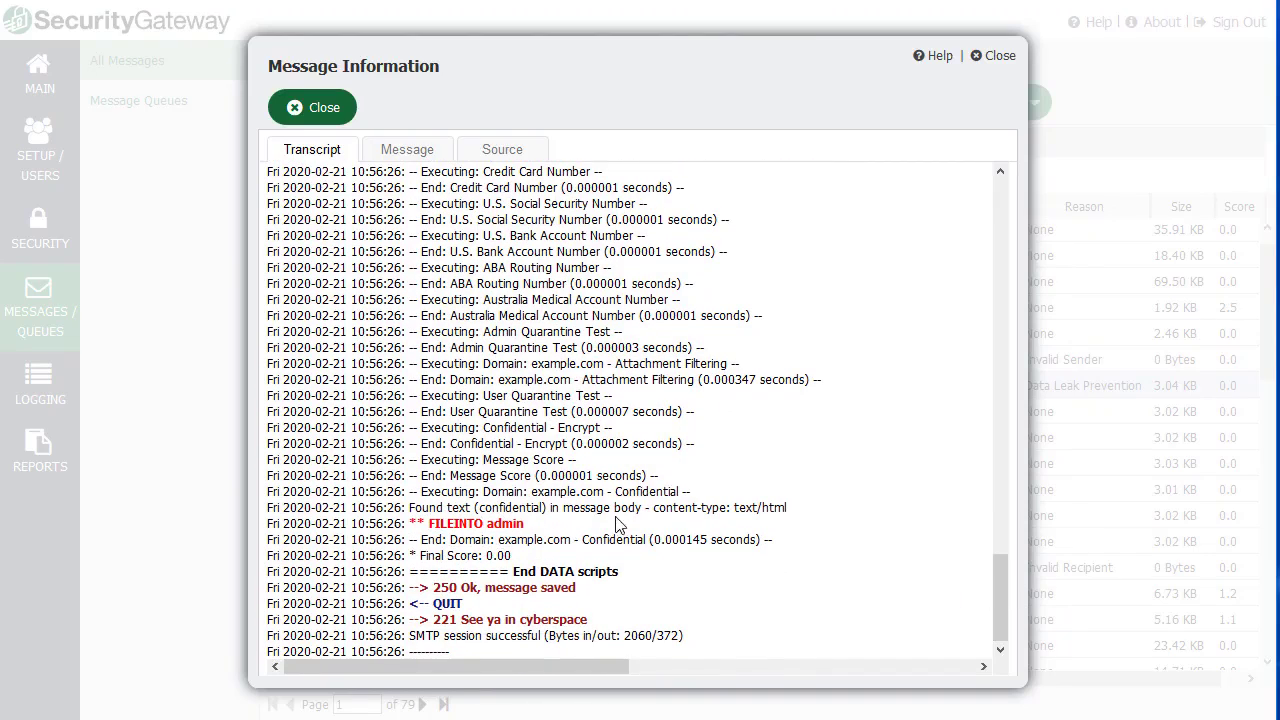
drag(419, 512, 792, 516)
click(636, 553)
click(324, 108)
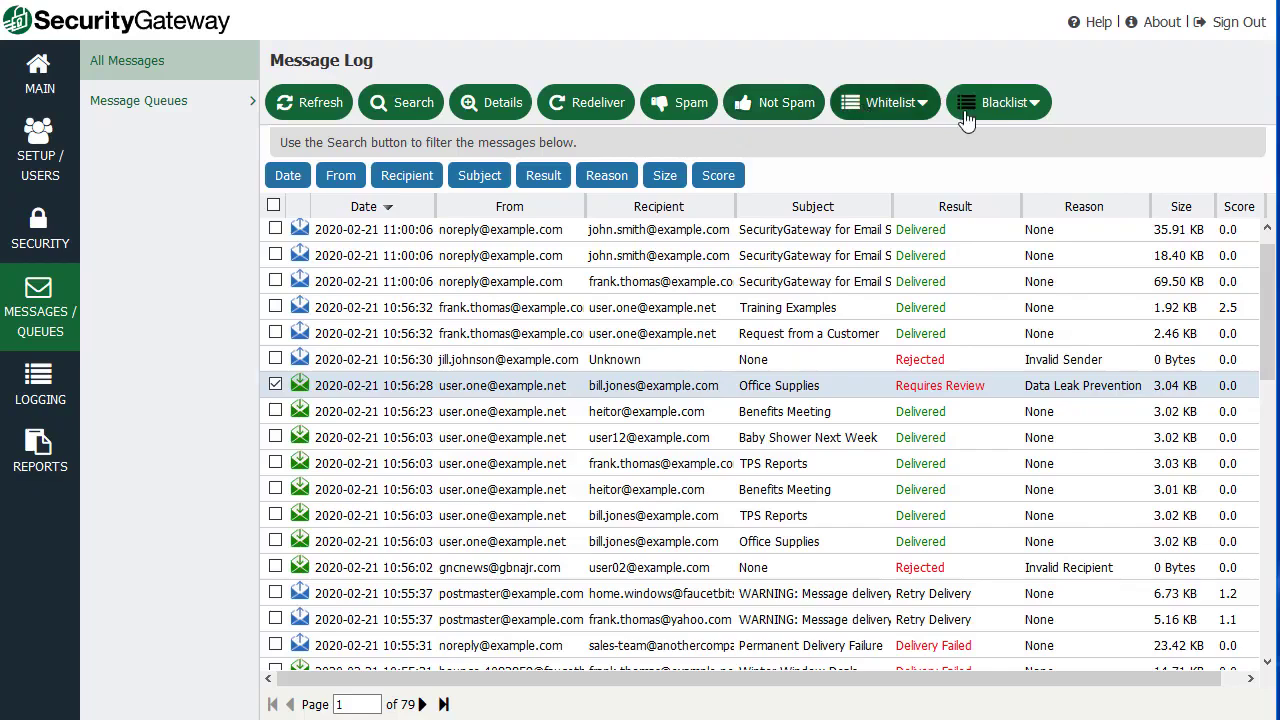
click(1007, 110)
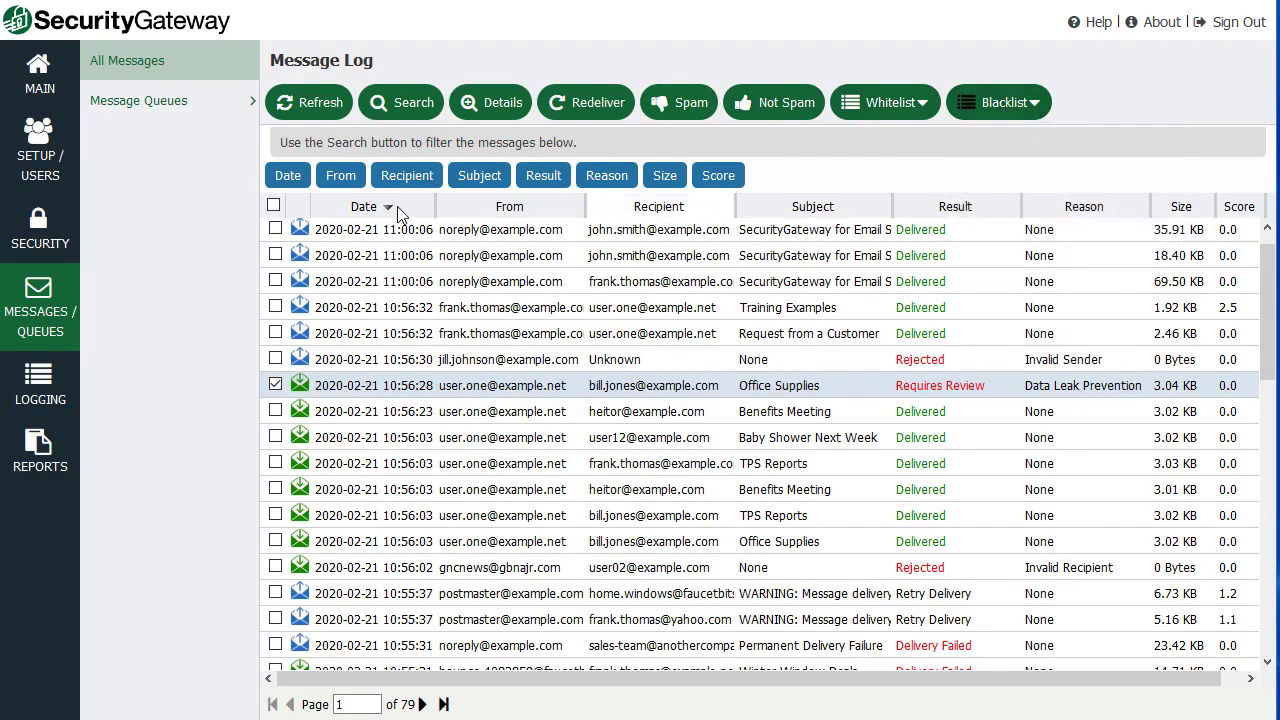
Review the message queues: user quarantine, administrative quarantine, queued for delivery and bad messages.
click(152, 112)
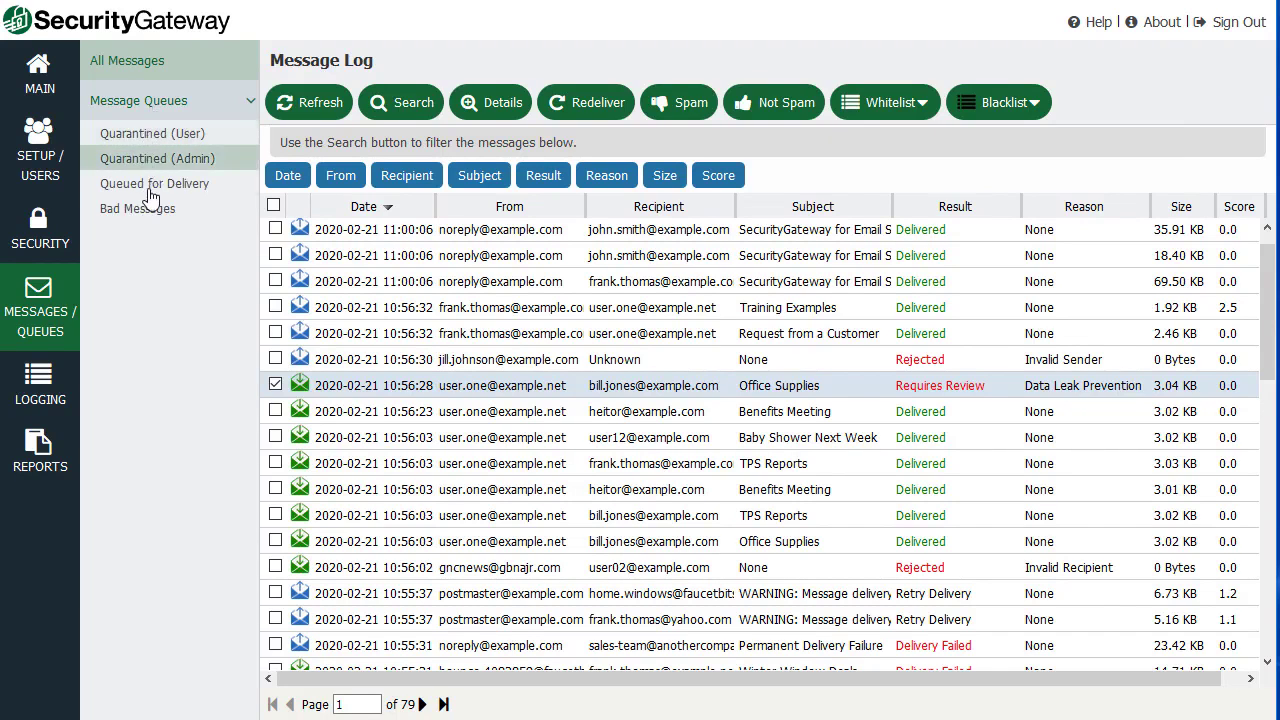
click(143, 138)
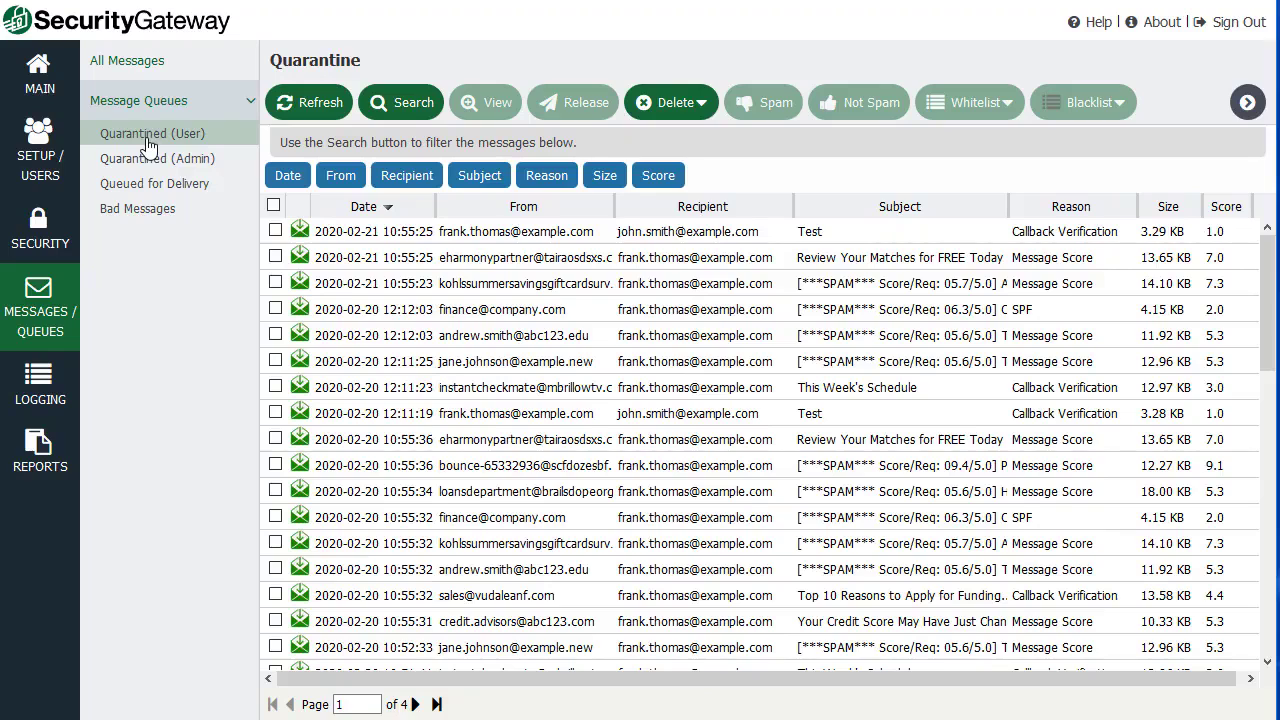
click(155, 162)
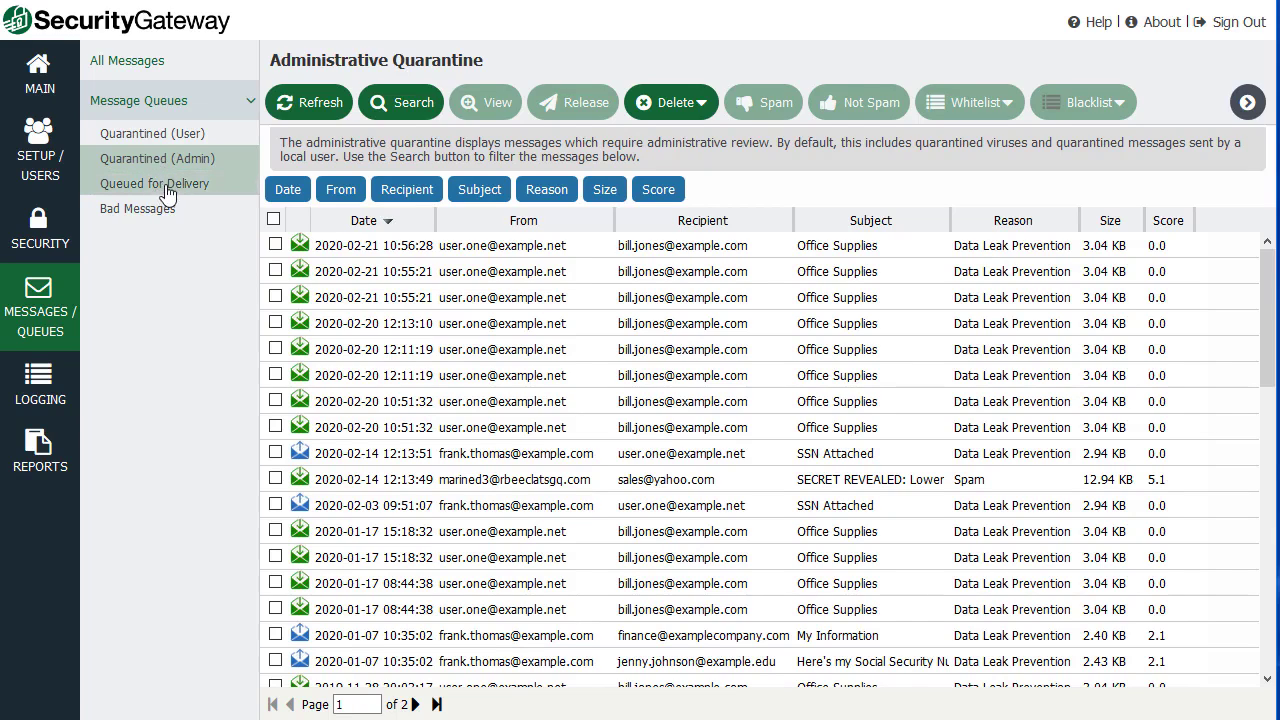
click(166, 190)
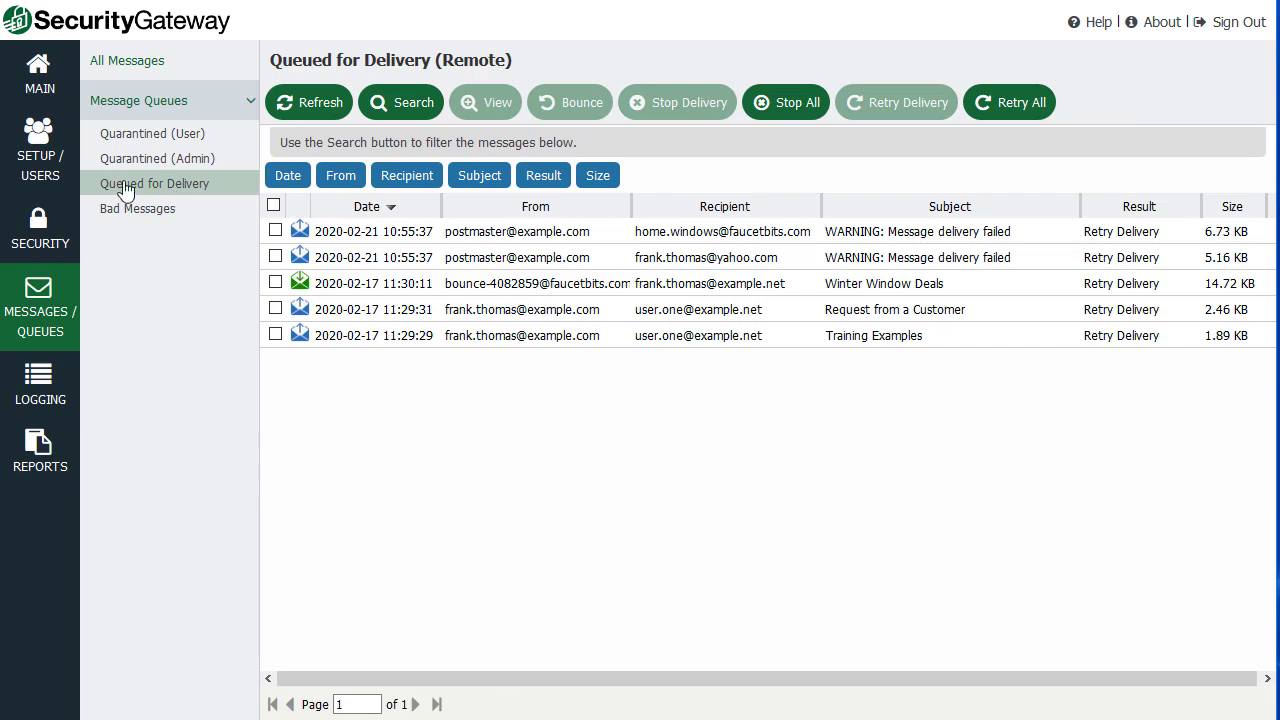
click(150, 214)
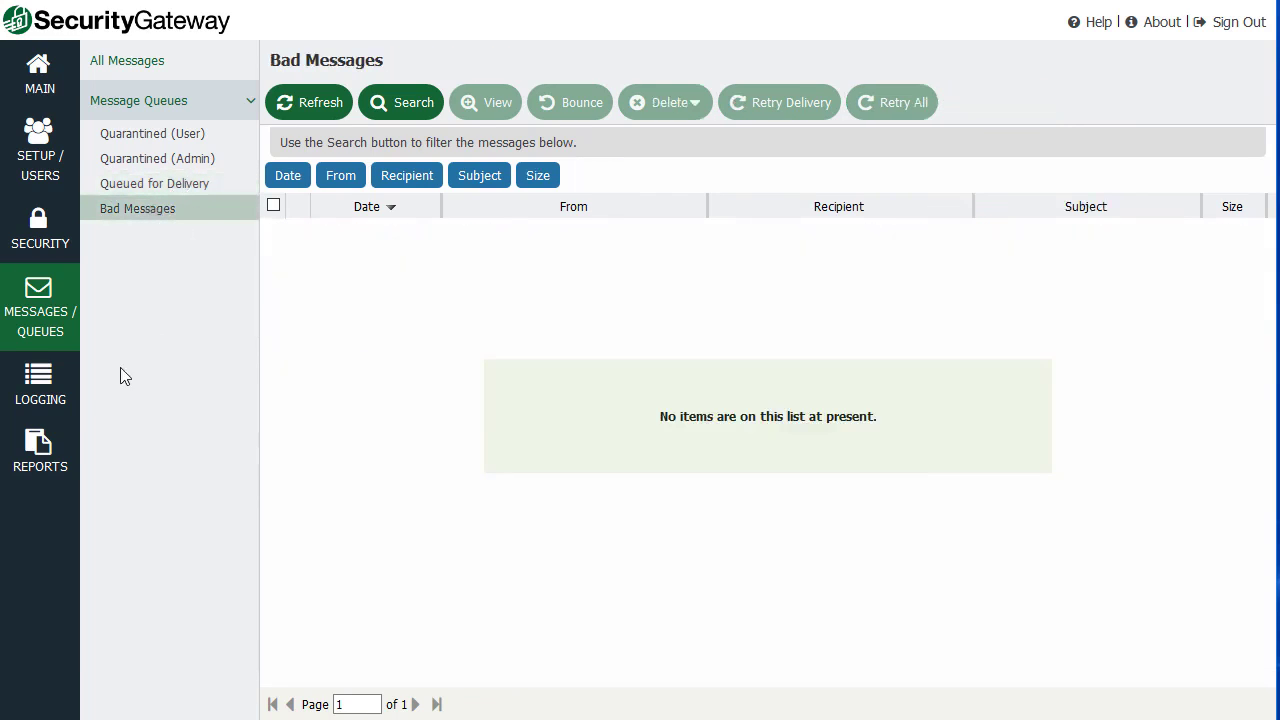
Review the message log and the current system, inbound, outbound, routing and archiving logs.
click(40, 401)
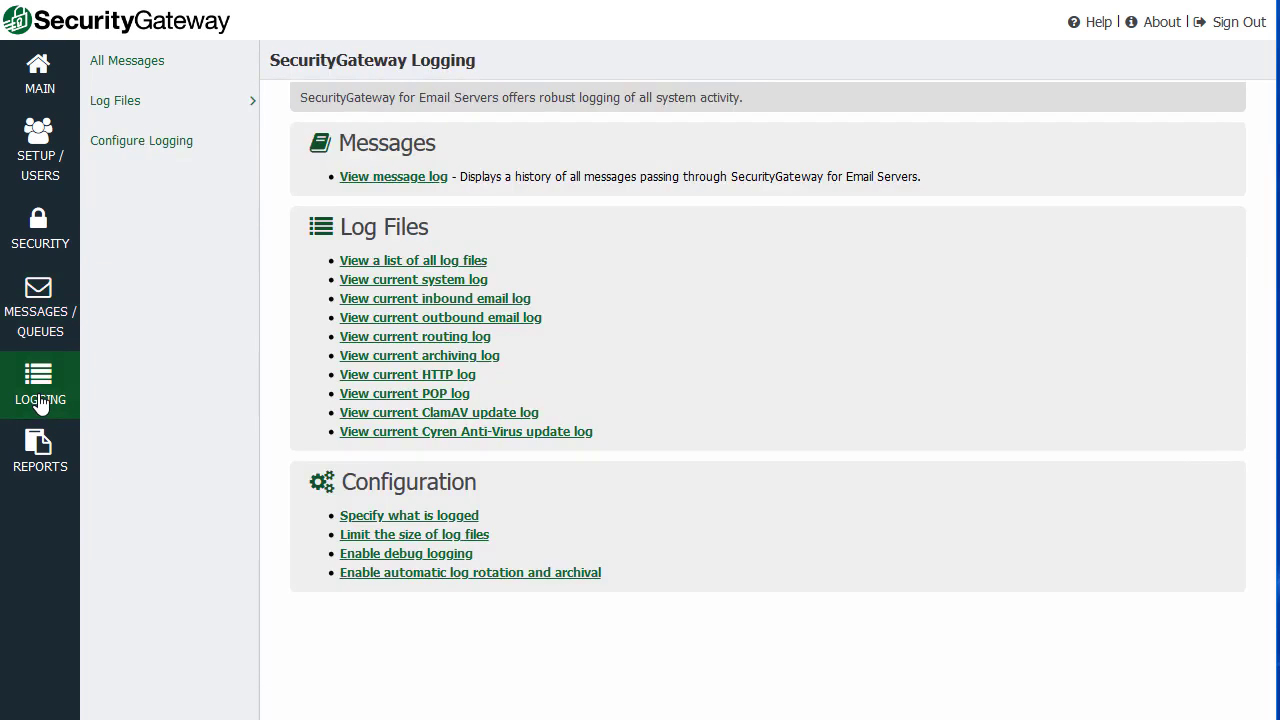
click(150, 68)
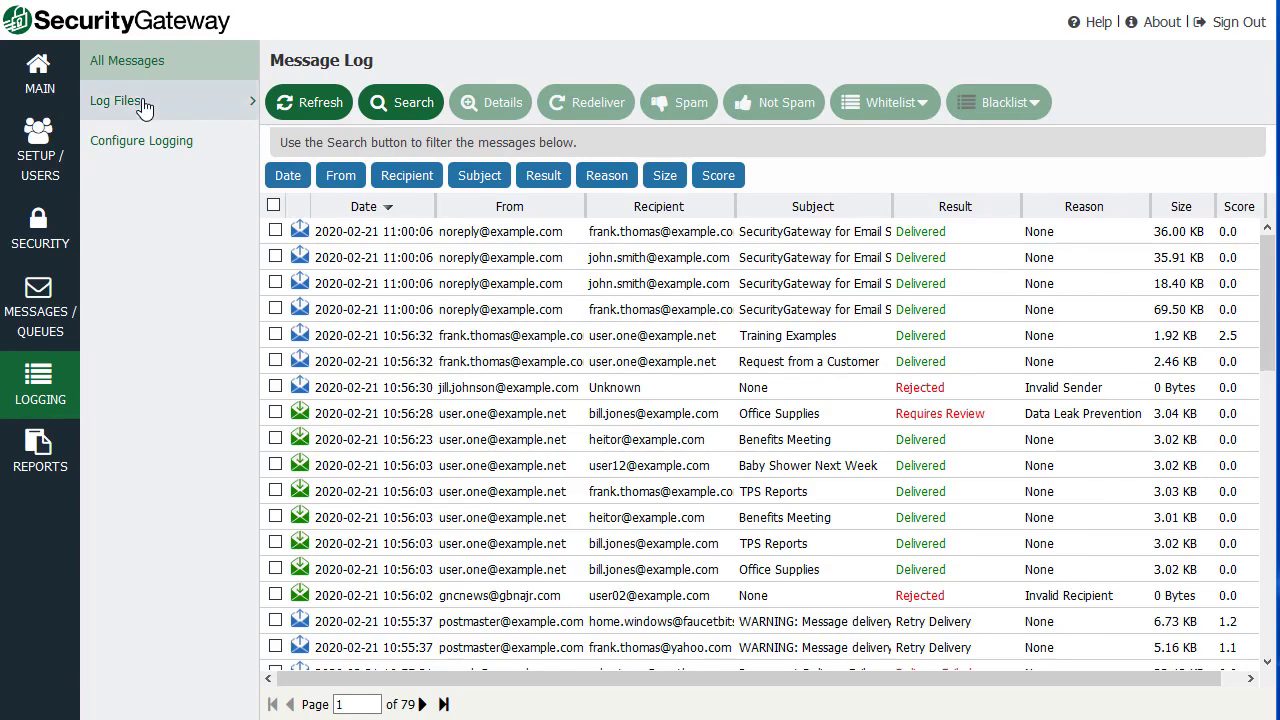
click(143, 103)
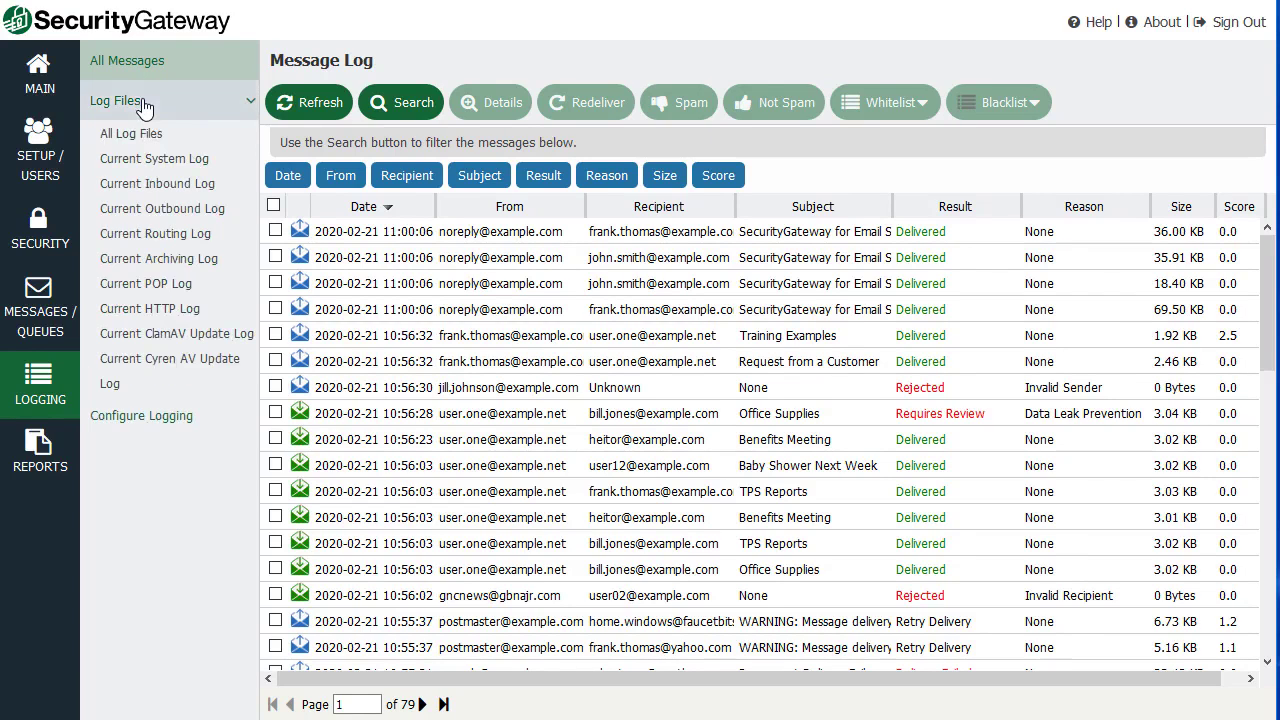
click(170, 163)
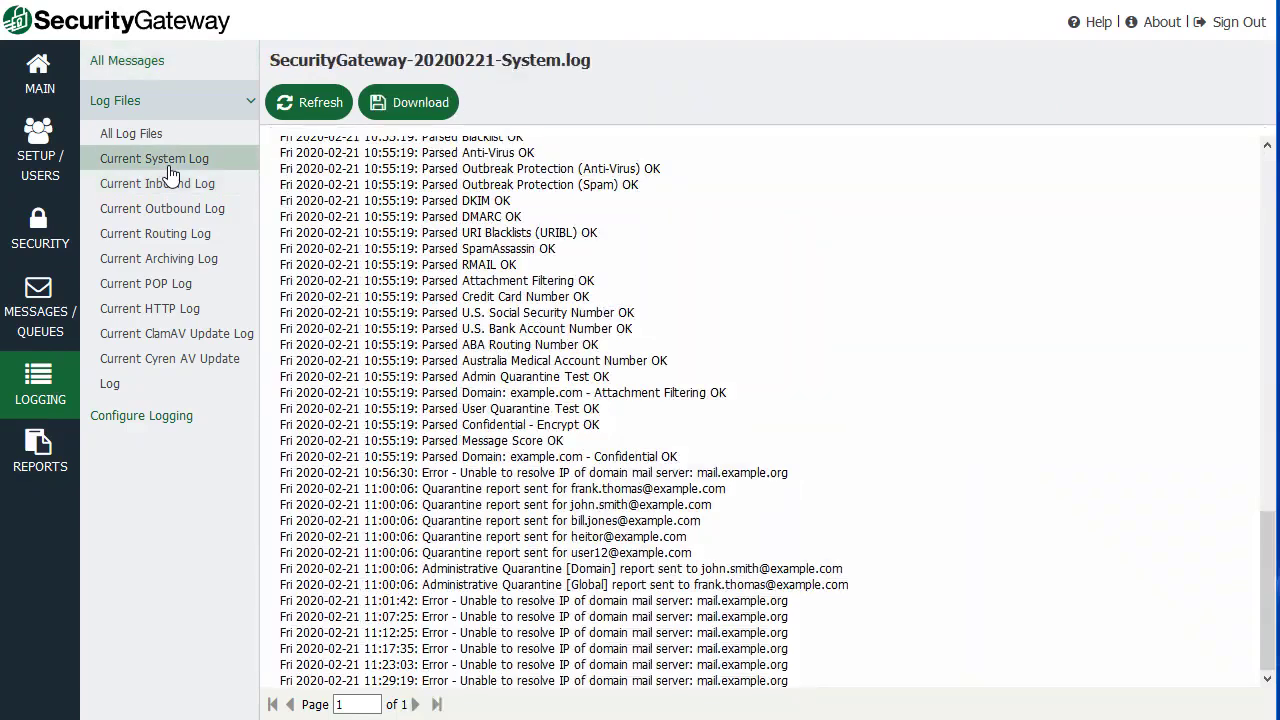
click(177, 188)
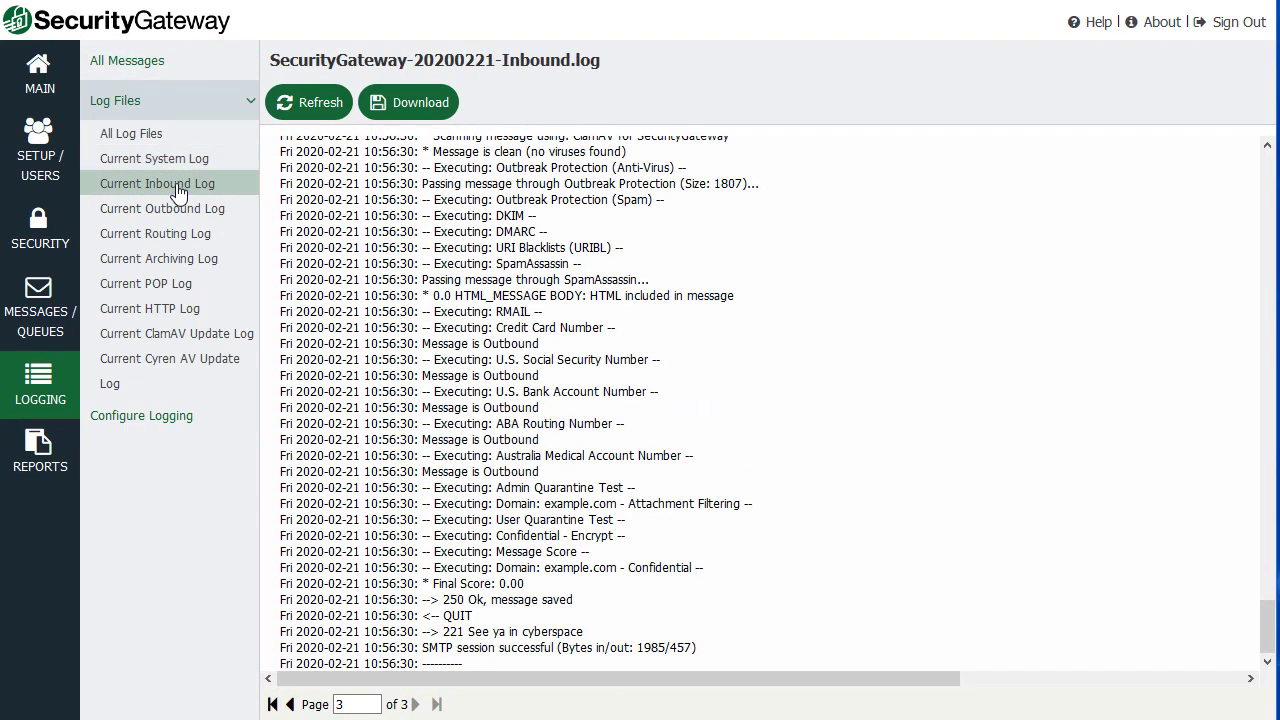
click(182, 208)
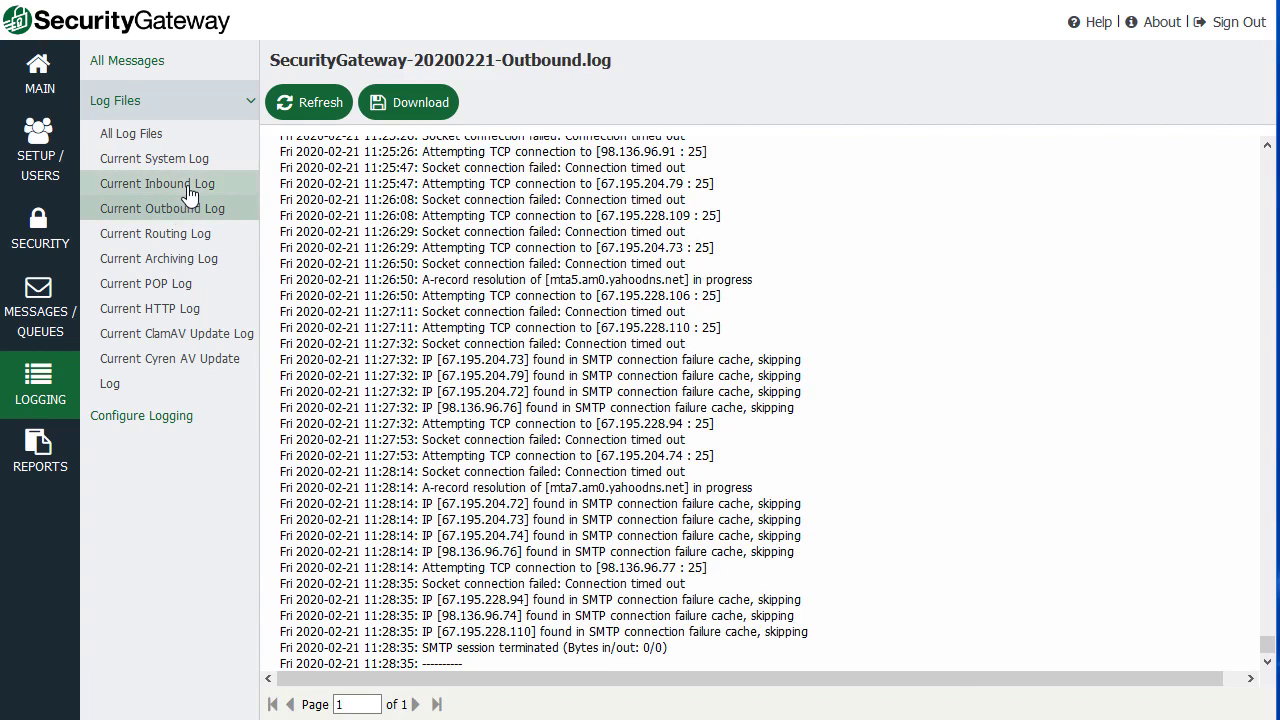
click(190, 193)
click(160, 234)
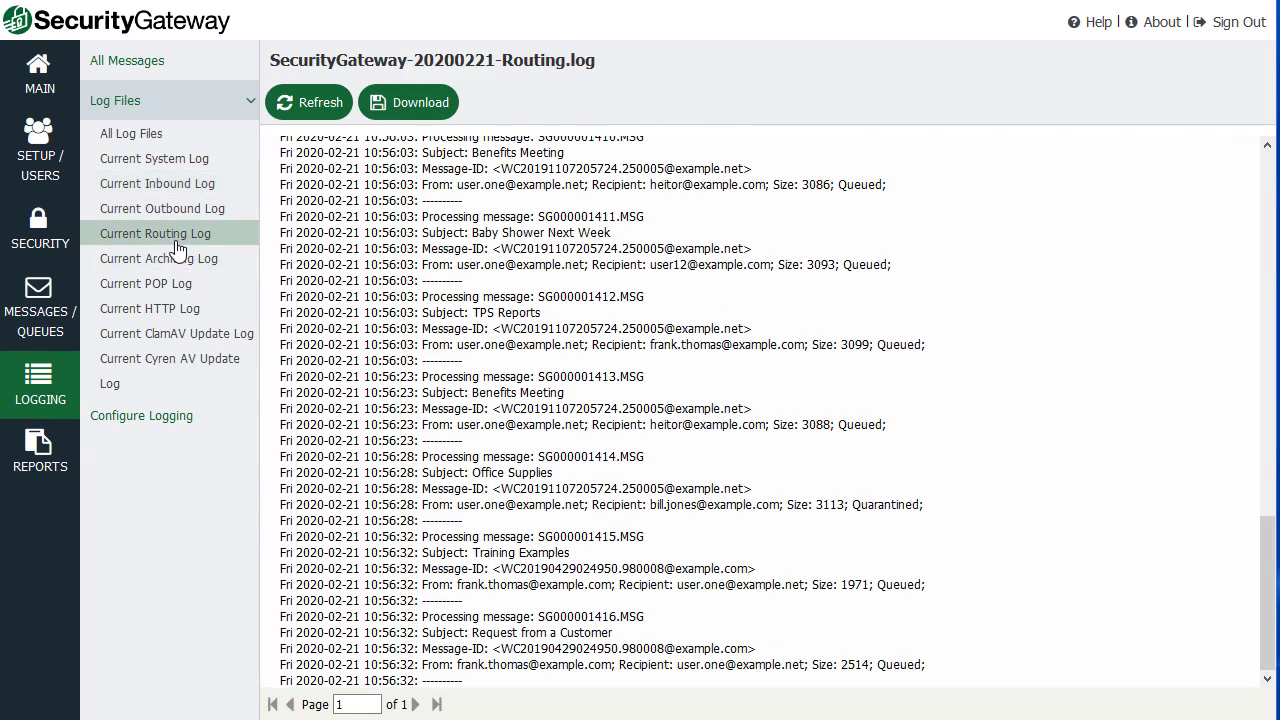
click(167, 268)
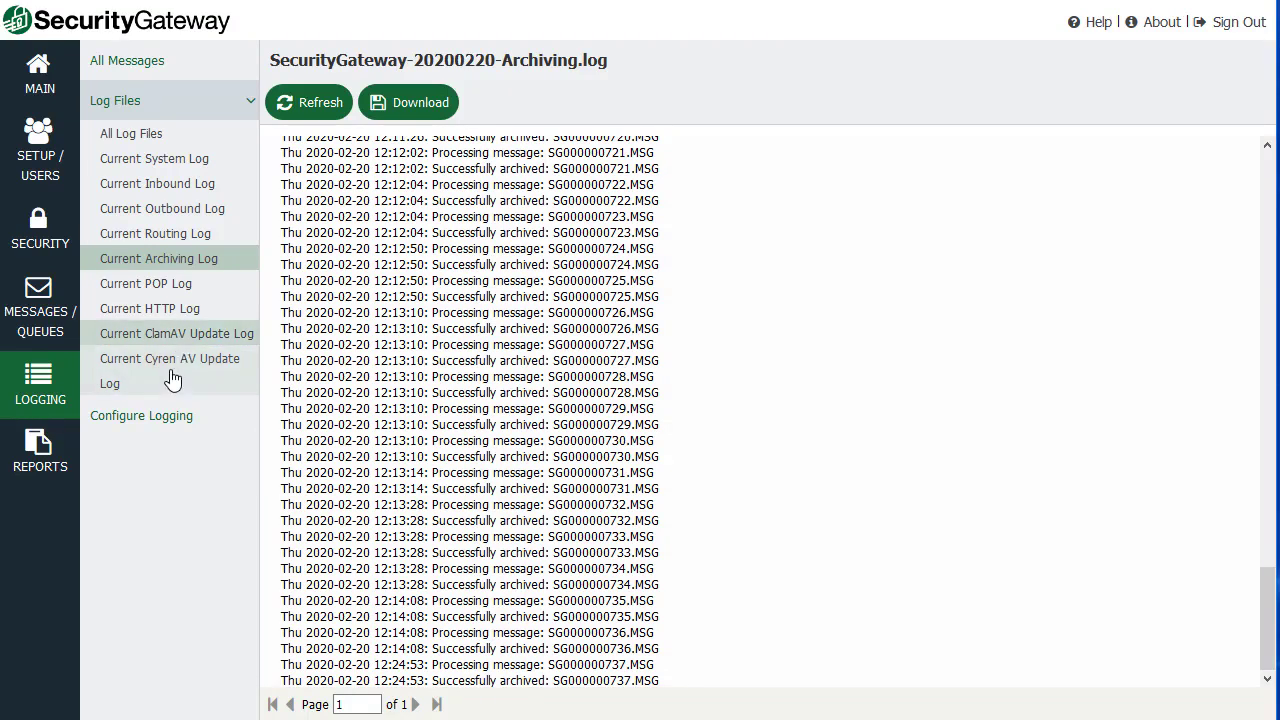
Review the logging configuration: log level, log mode and log maintenance options.
click(162, 425)
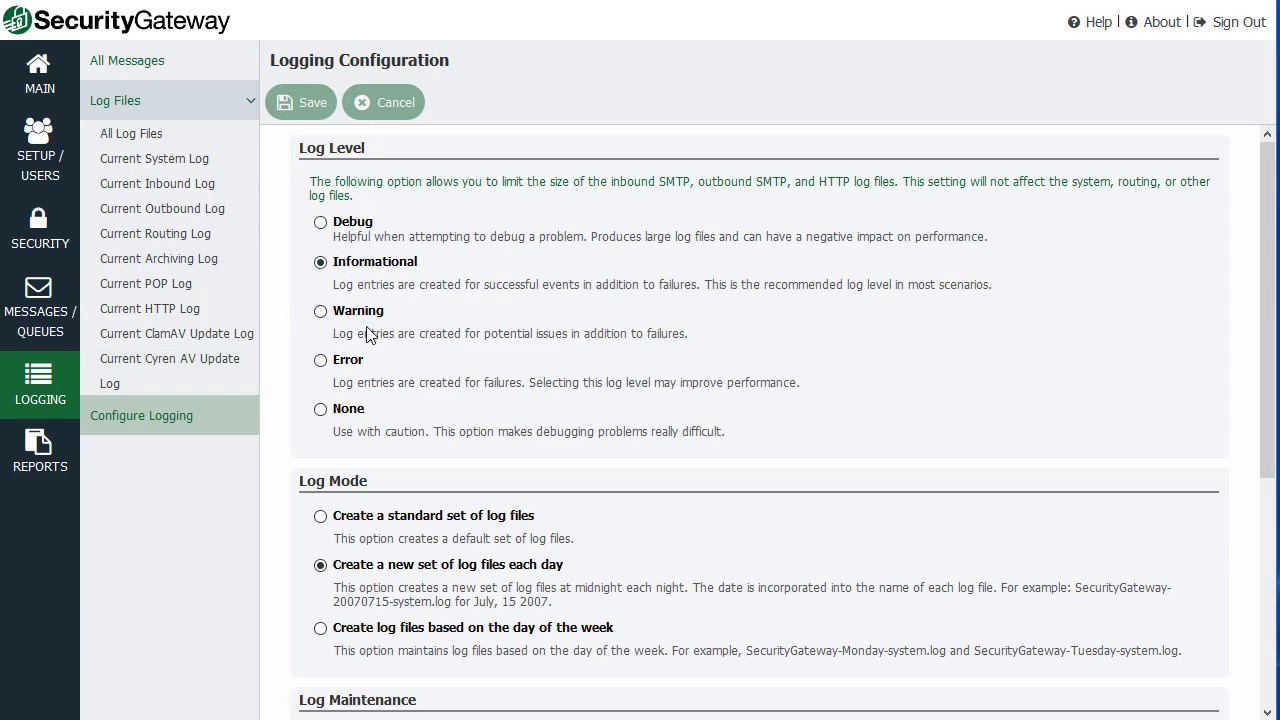
scroll(370, 335, down, 4)
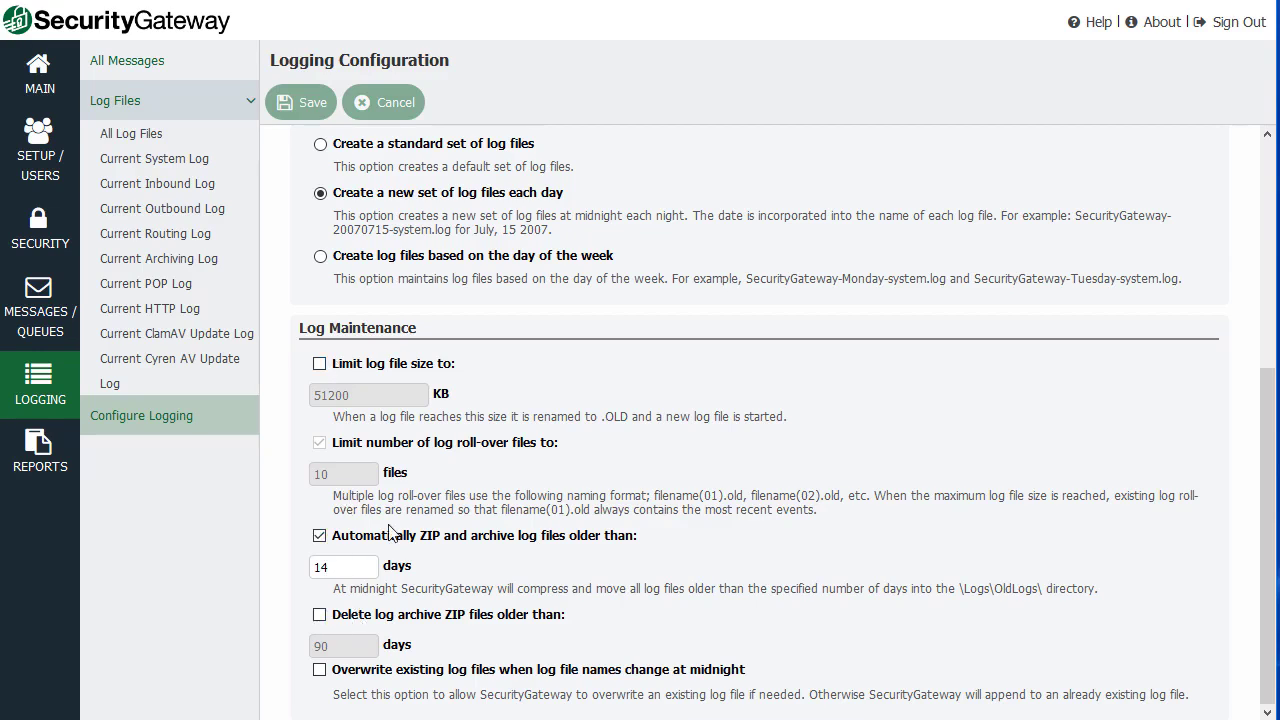
Review the available reports, including the Inbound vs. Outbound summary and the scheduling and recipient options of the Statistics Report.
click(30, 478)
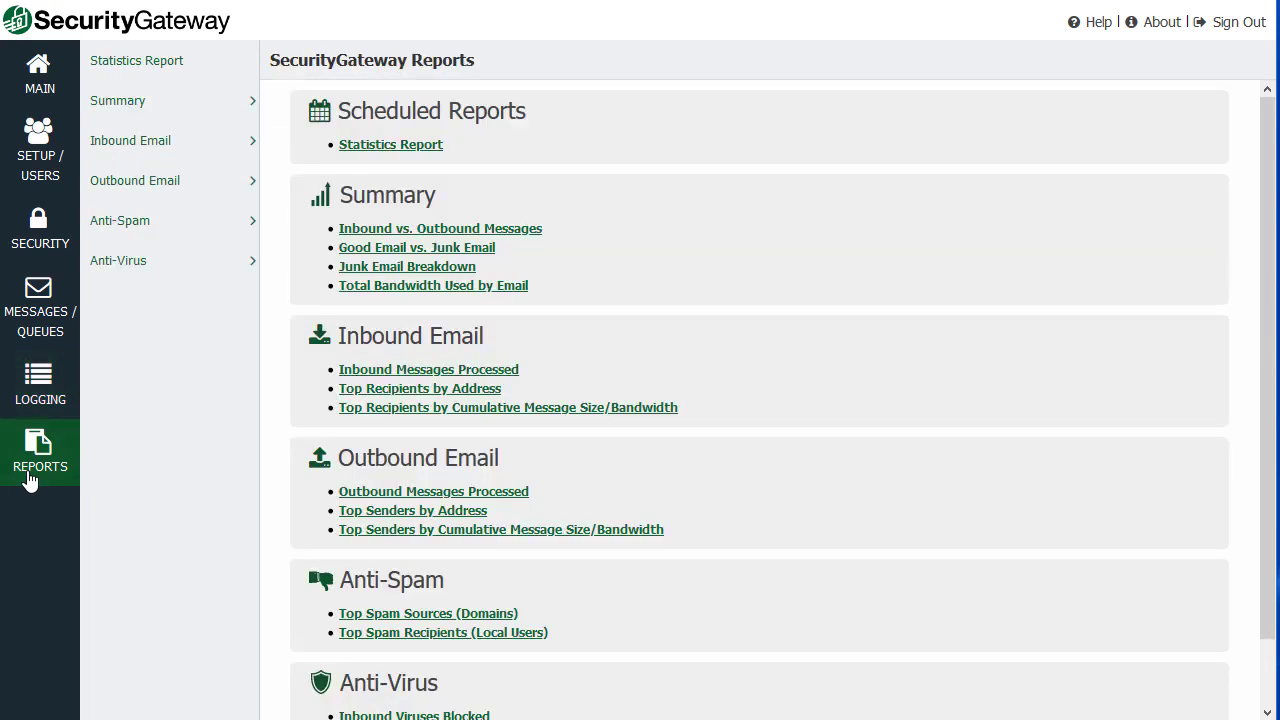
click(160, 106)
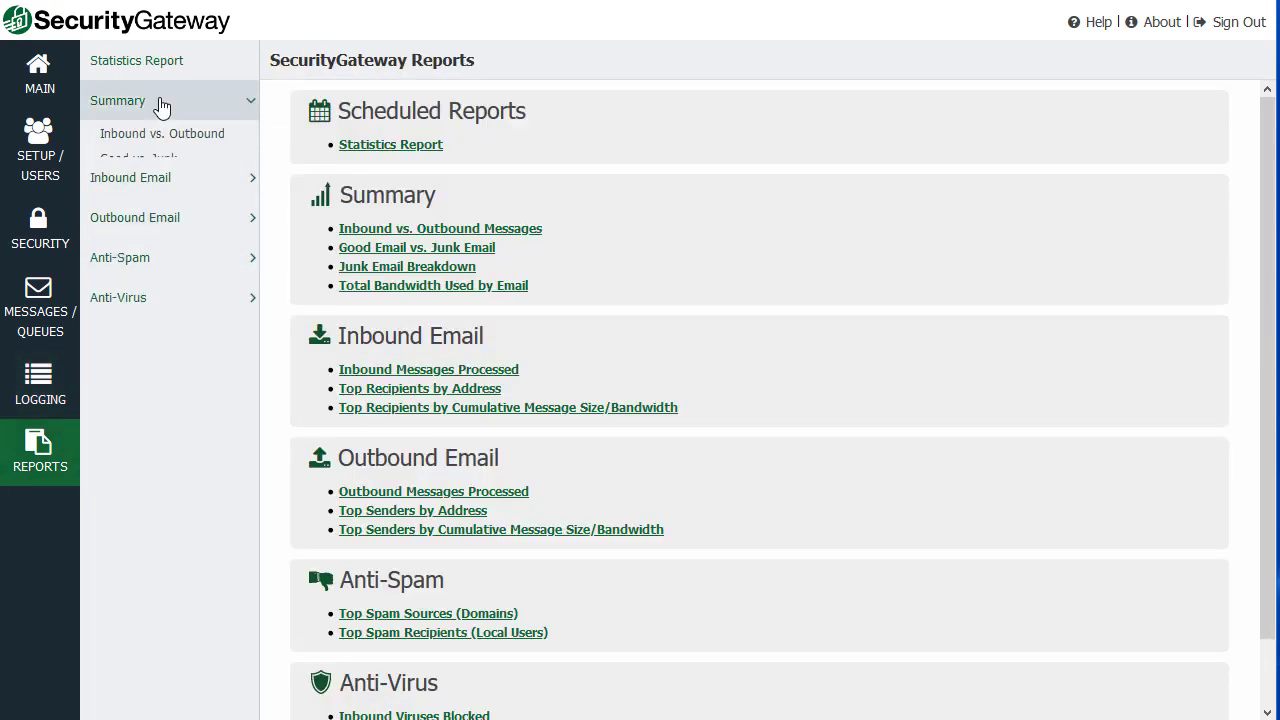
click(157, 135)
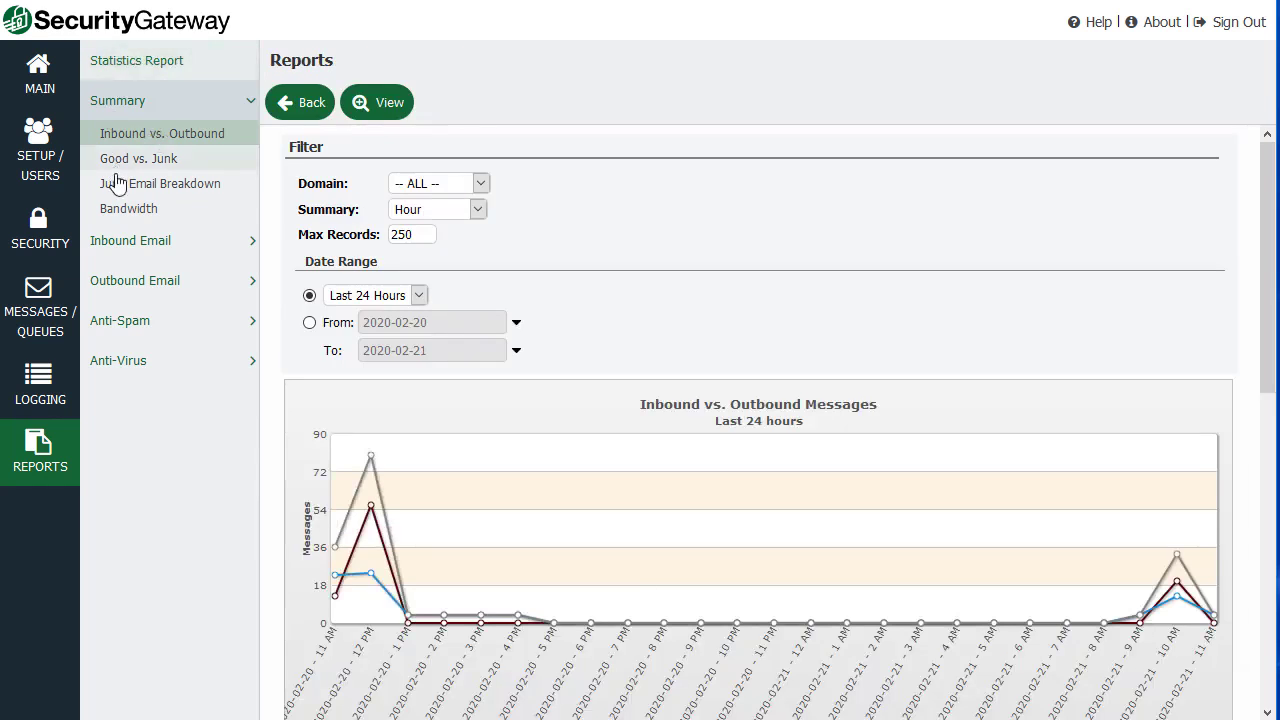
click(175, 70)
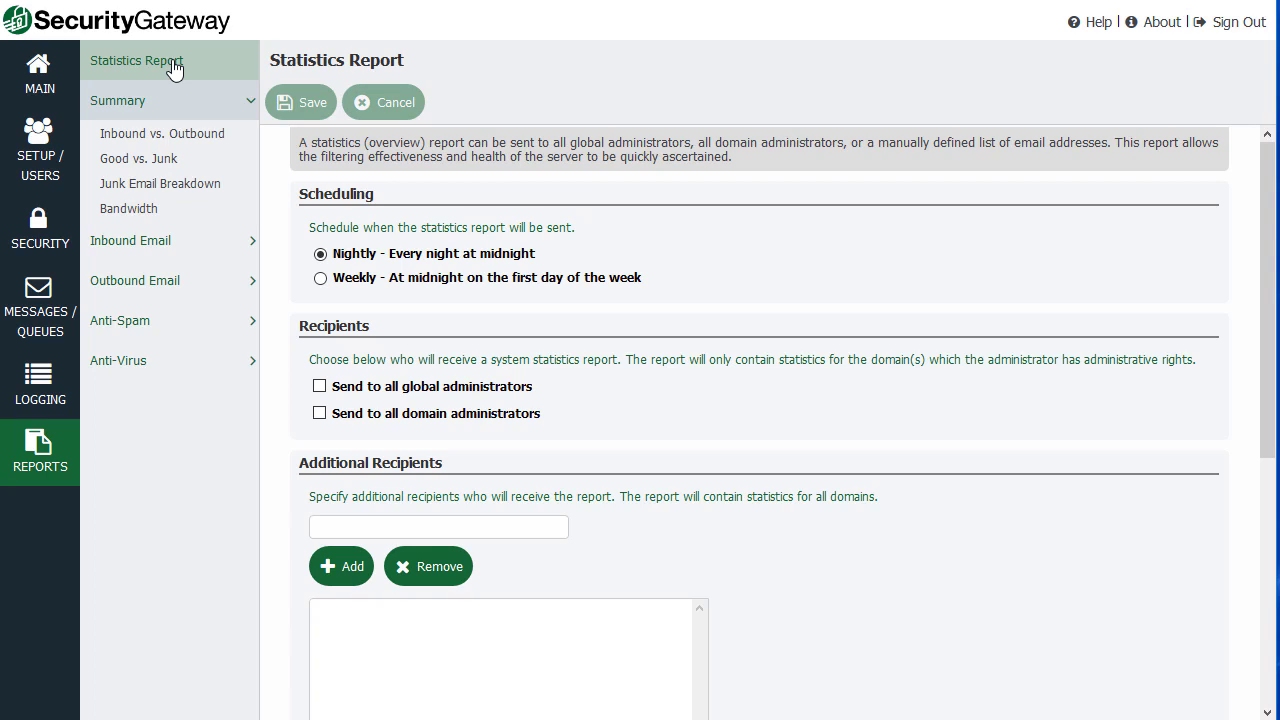
Summarize the Inbound vs. Outbound report by month for all domains.
click(158, 142)
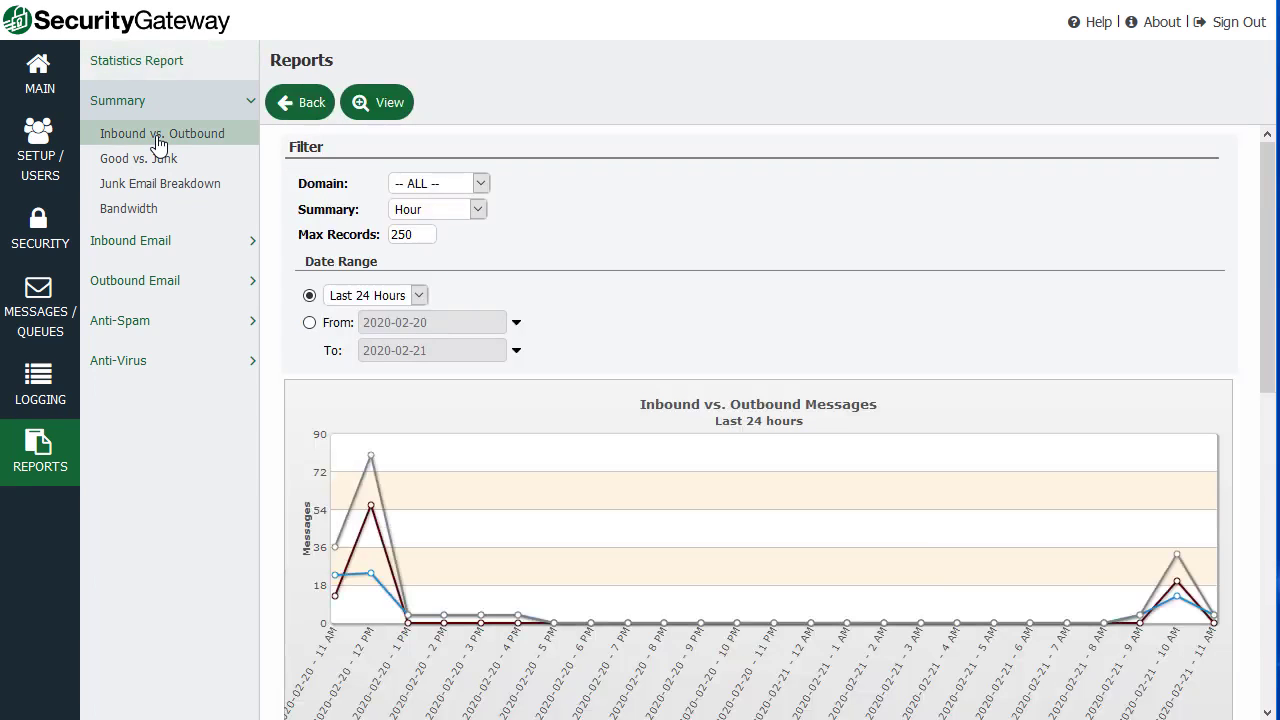
click(481, 184)
click(482, 184)
click(481, 210)
click(481, 210)
click(479, 212)
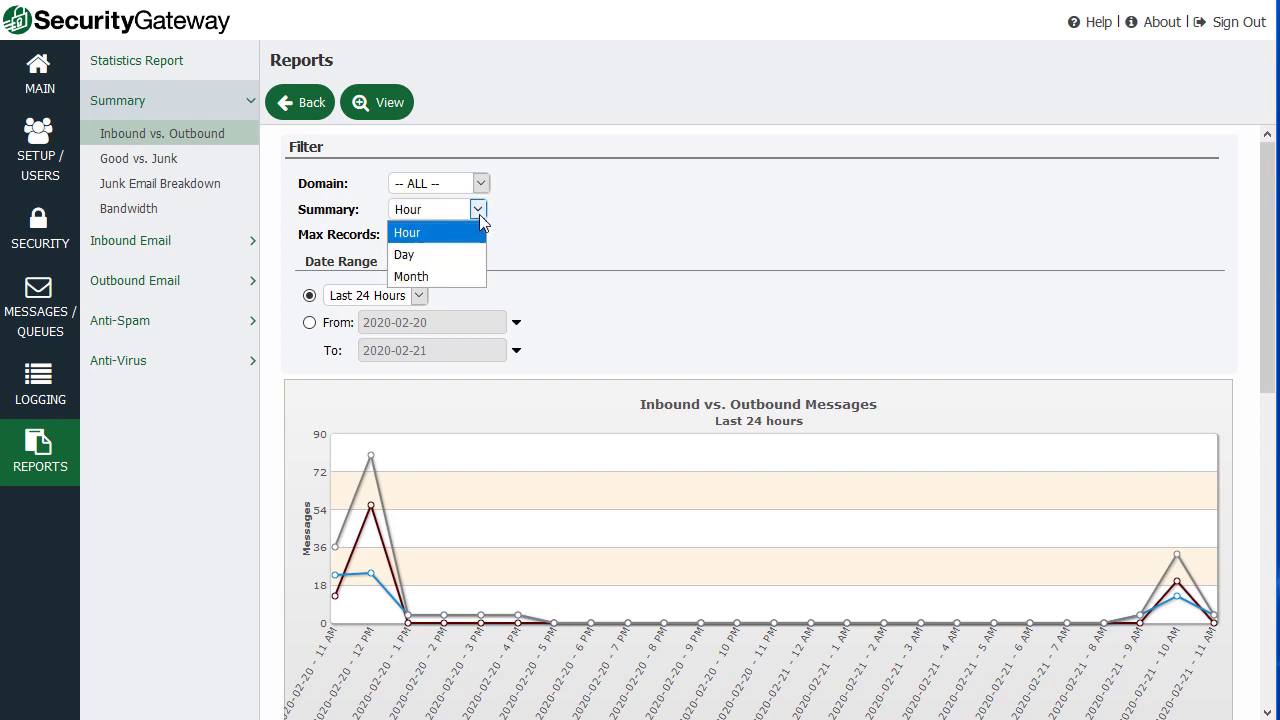
click(434, 277)
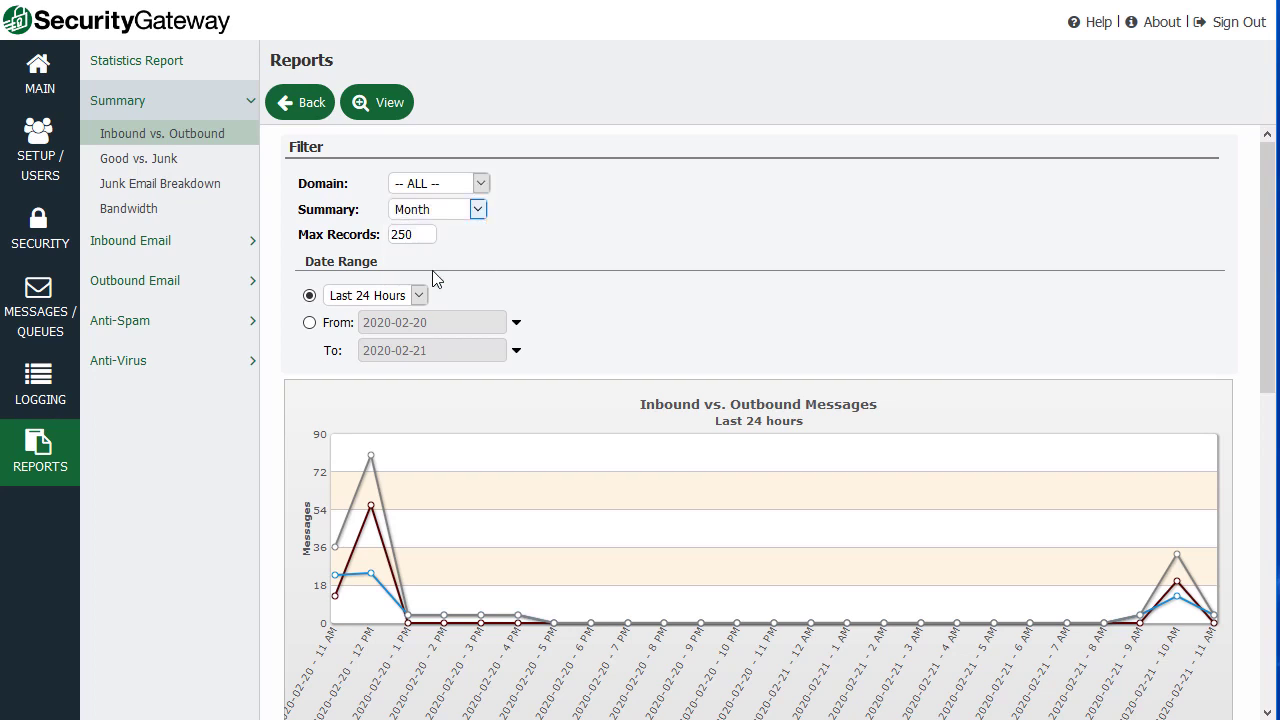
Generate the Inbound vs. Outbound report for the last 7 days and examine its data points.
click(410, 296)
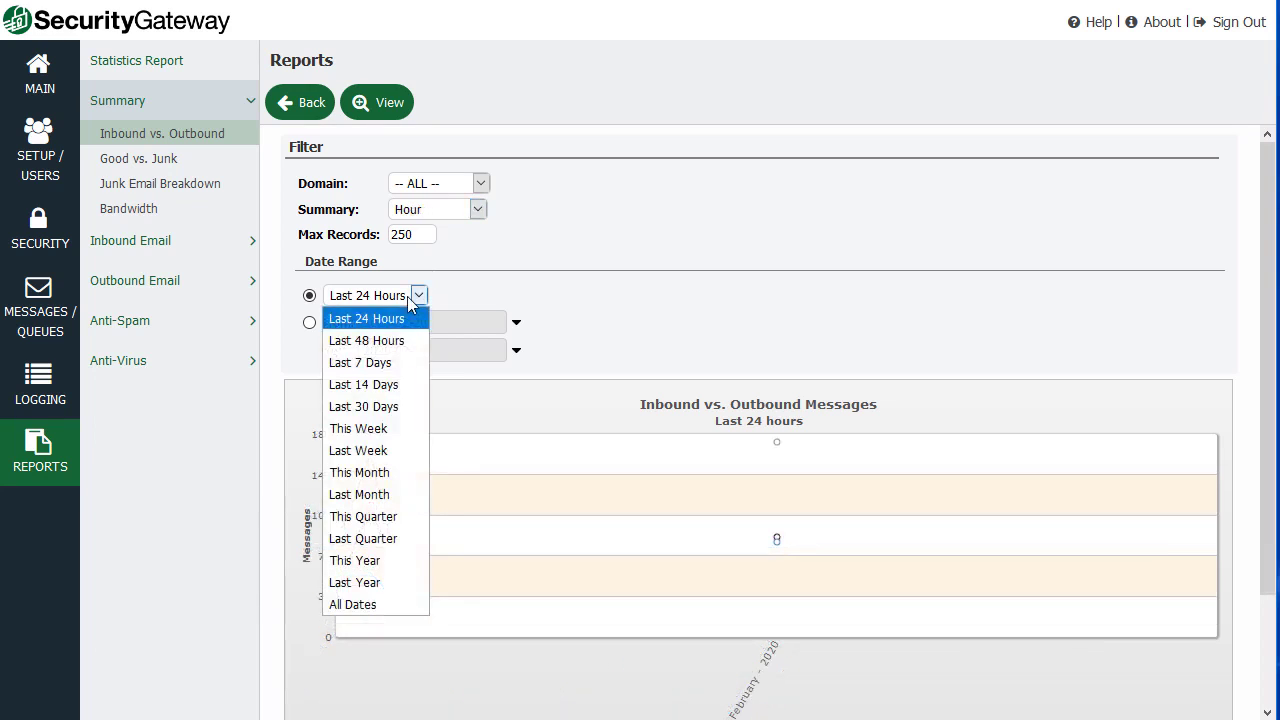
click(406, 299)
click(404, 298)
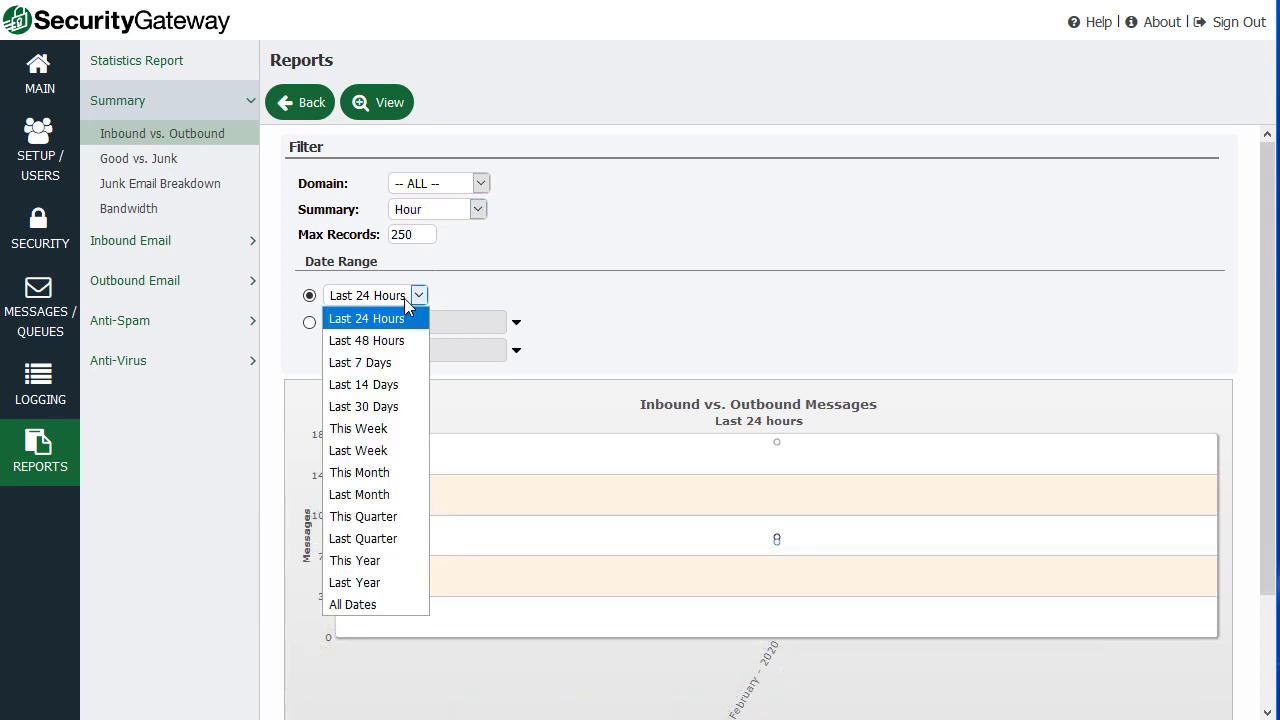
click(398, 363)
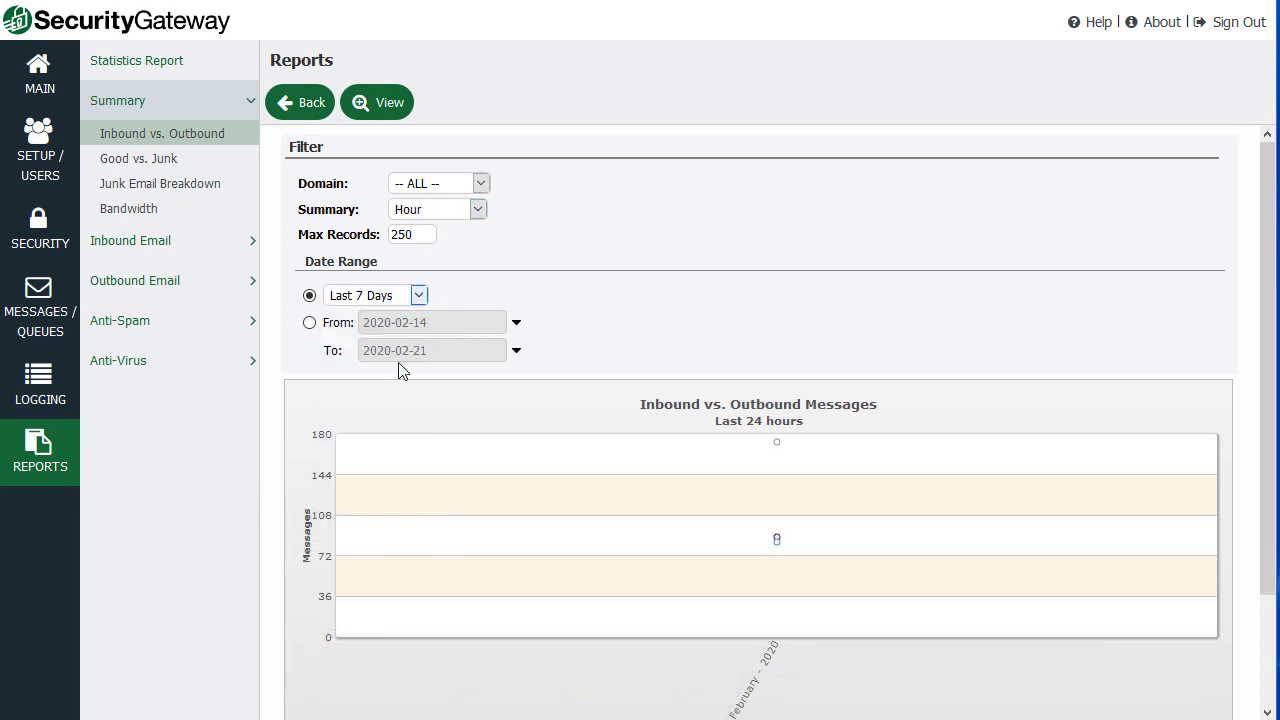
click(383, 108)
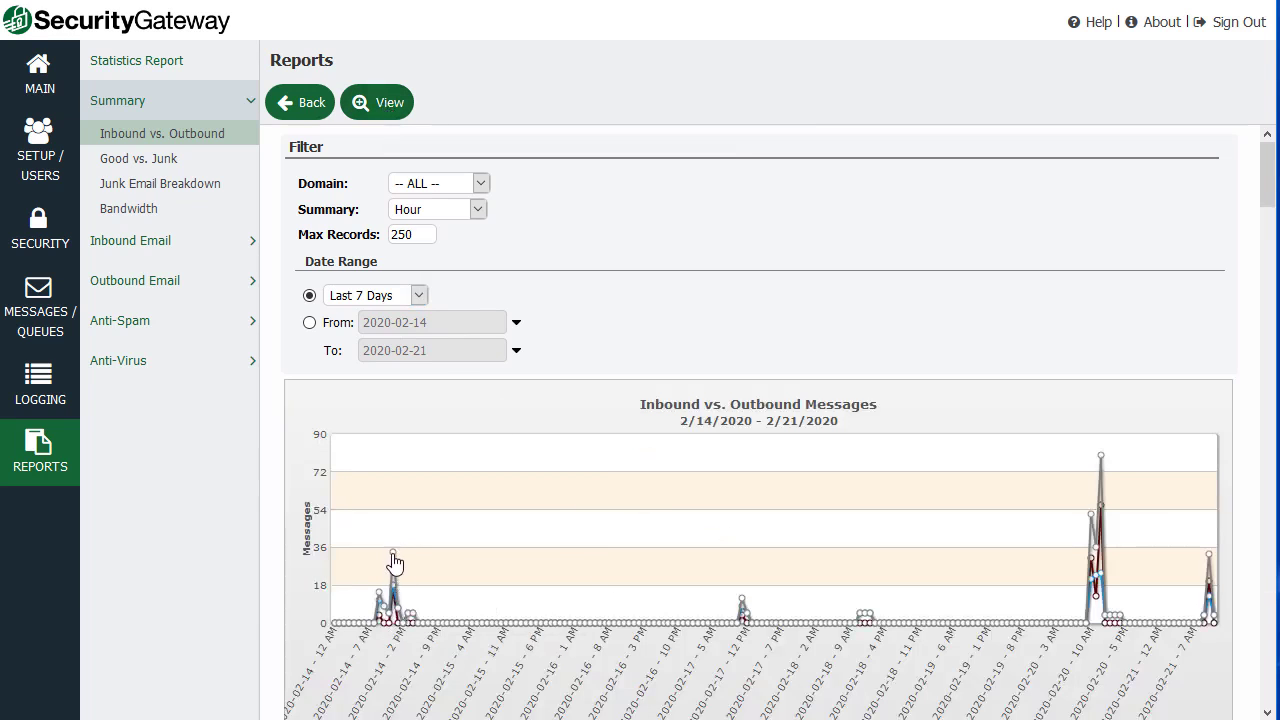
mouse_move(393, 558)
Open the messages behind the 12 PM peak of the Good vs. Junk report, and review the Junk Email Breakdown and Bandwidth reports.
click(155, 168)
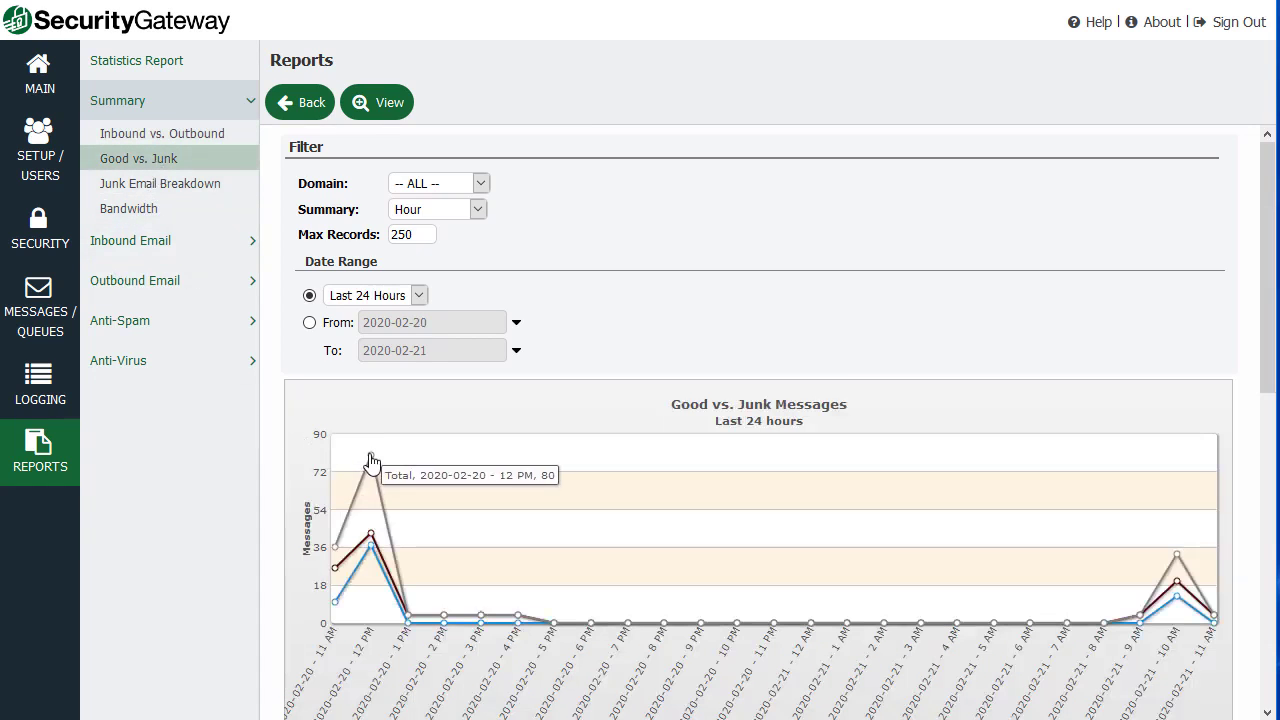
click(372, 540)
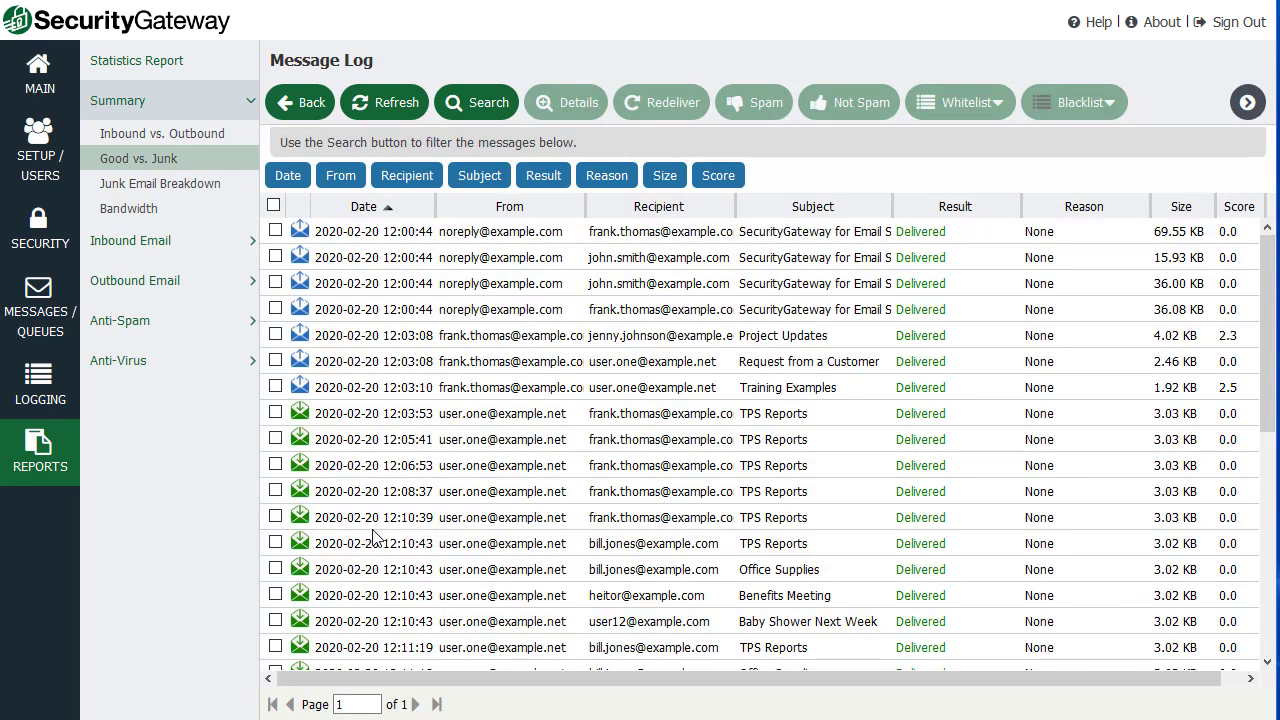
click(145, 195)
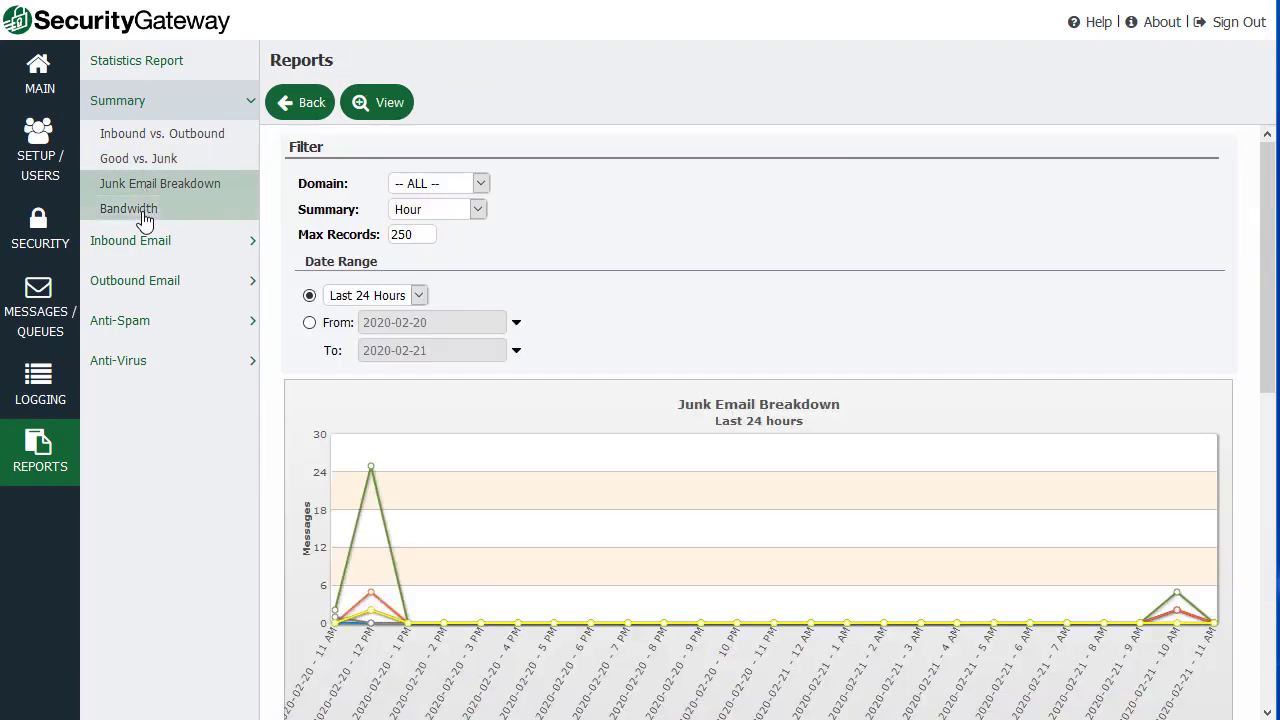
click(144, 213)
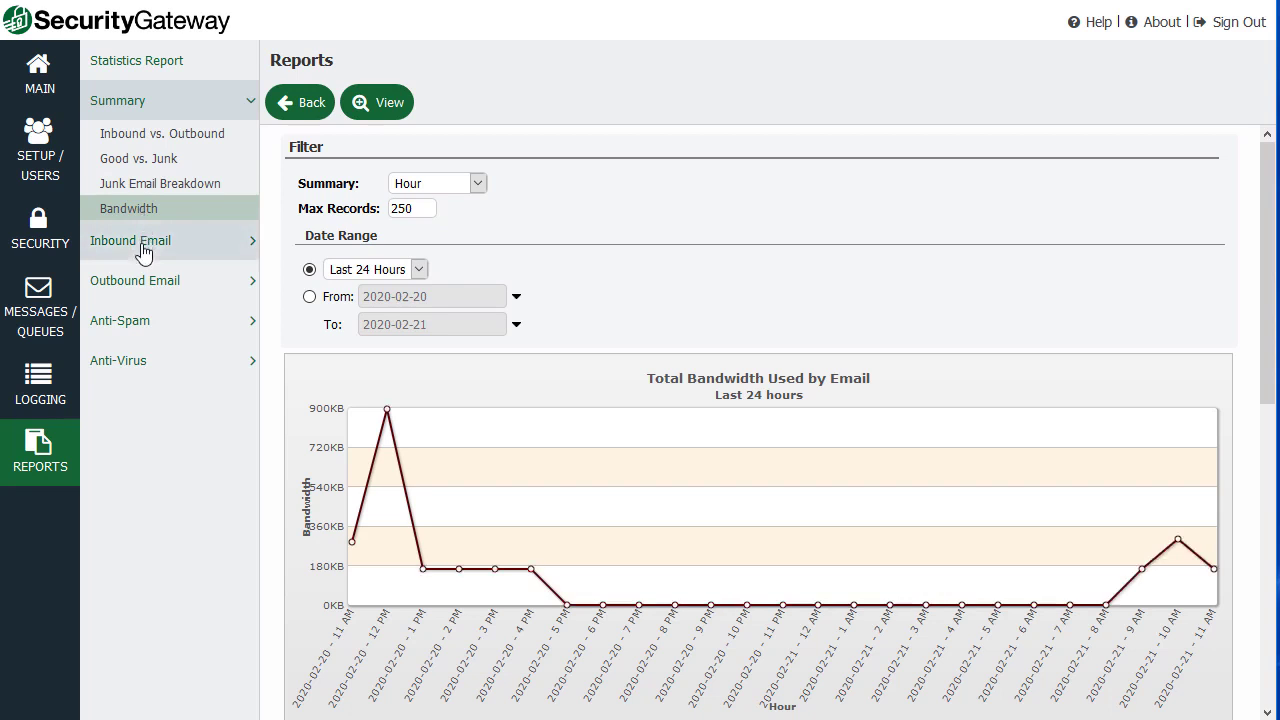
Review the inbound Messages Processed and Top Recipients reports, opening the message list of the fourth-ranked recipient.
click(143, 242)
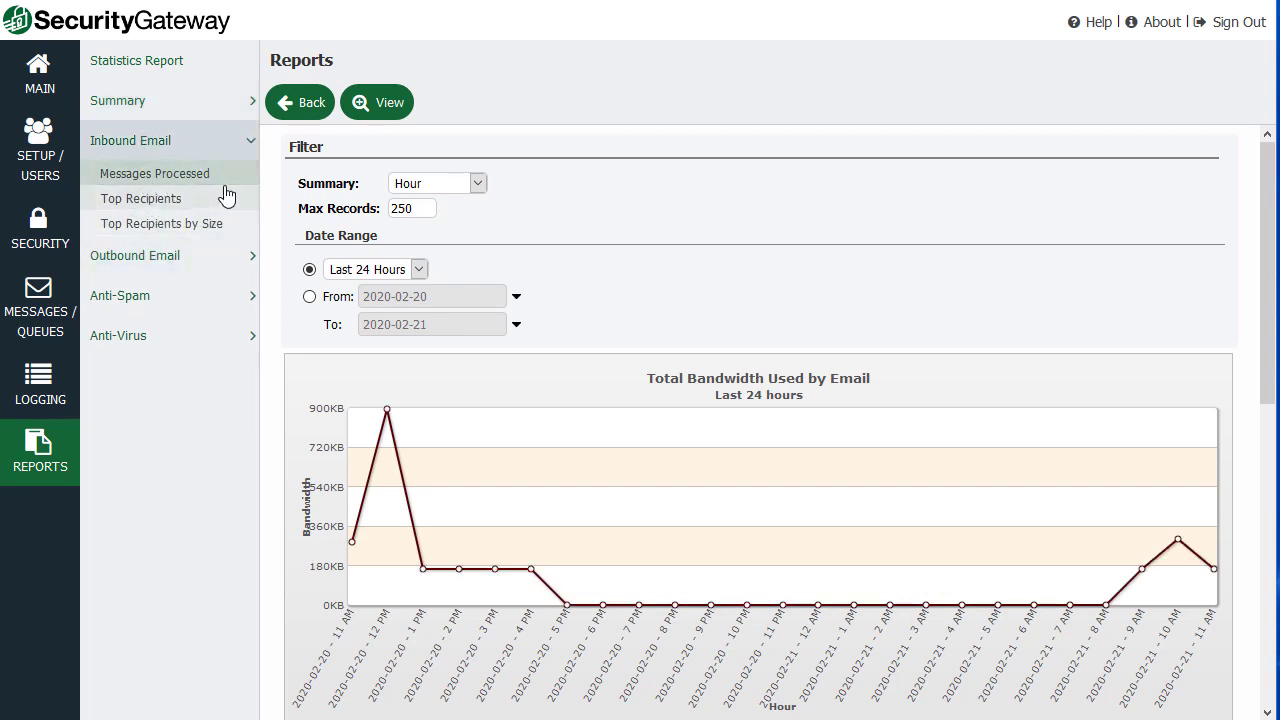
click(147, 178)
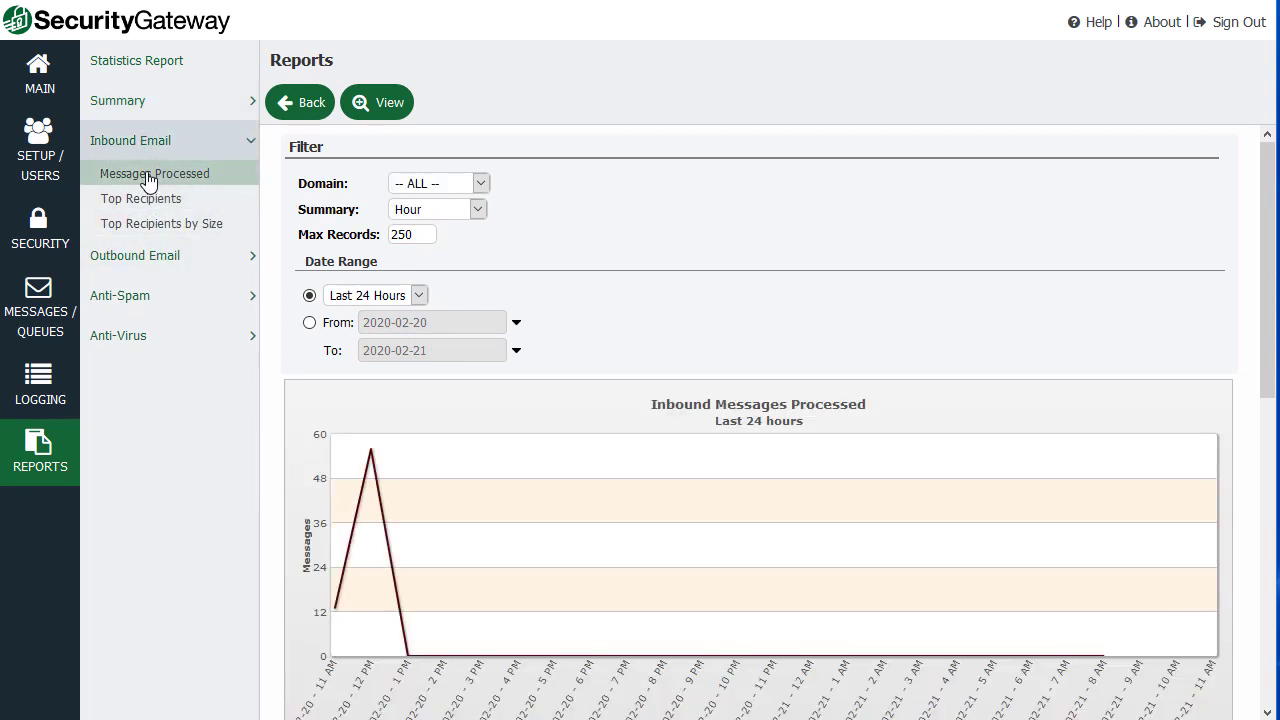
click(150, 203)
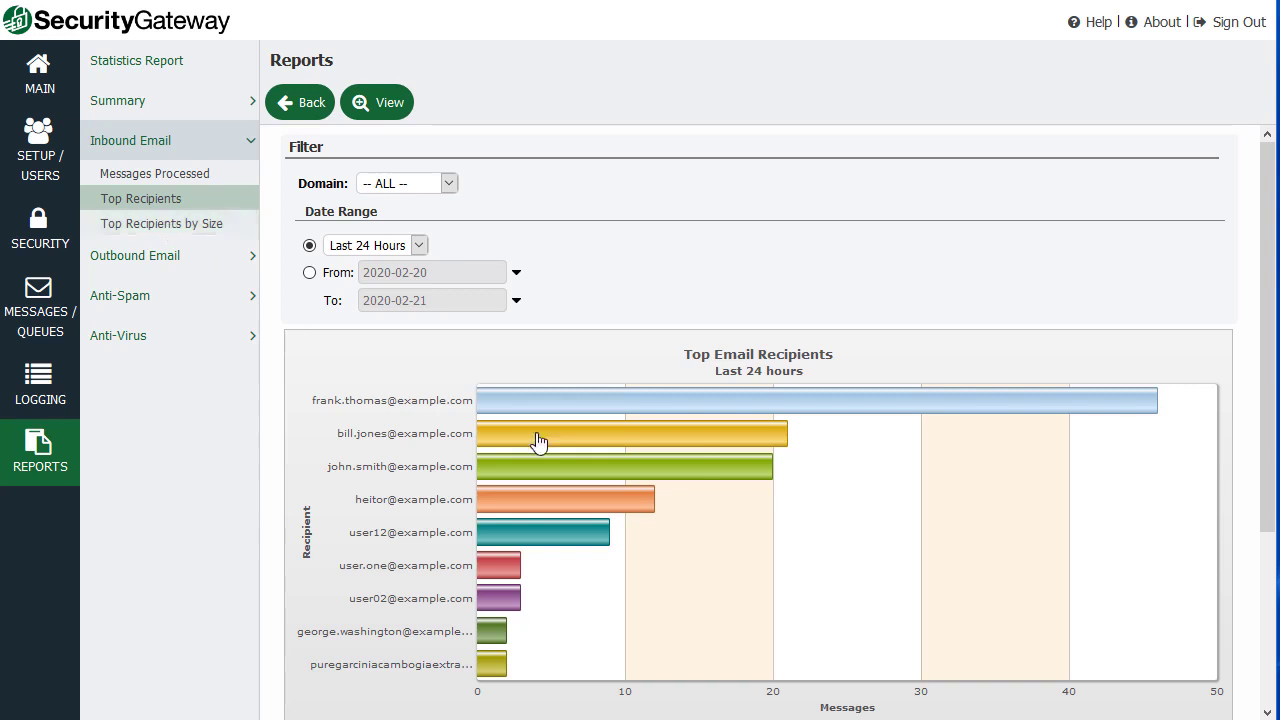
click(560, 505)
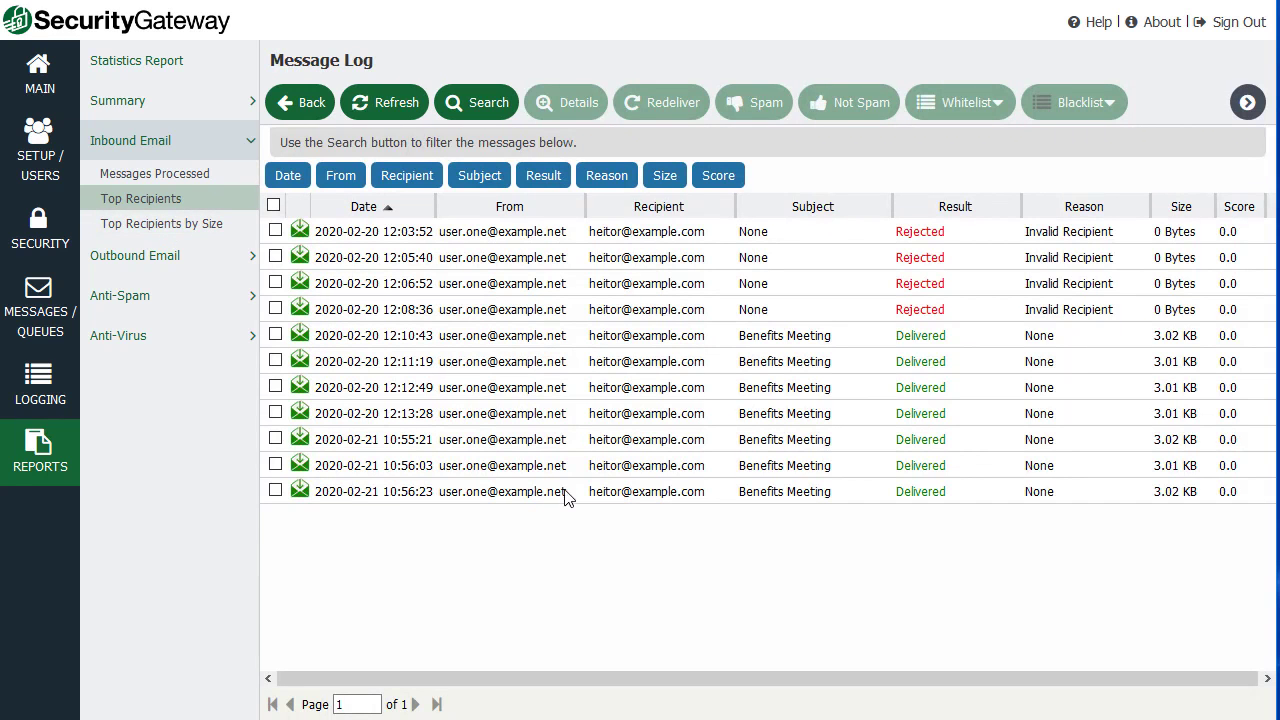
Review the outbound email reports: Top Senders by Size, Top Senders and Messages Processed.
click(172, 263)
click(148, 266)
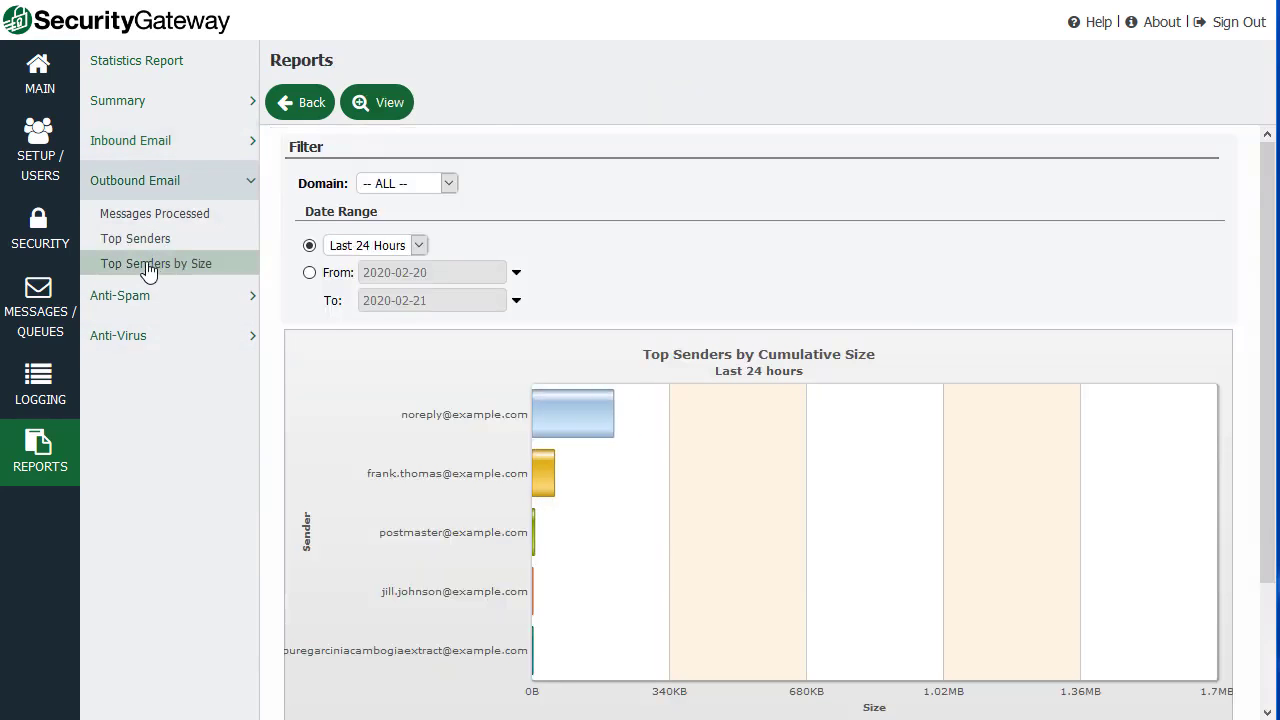
click(148, 240)
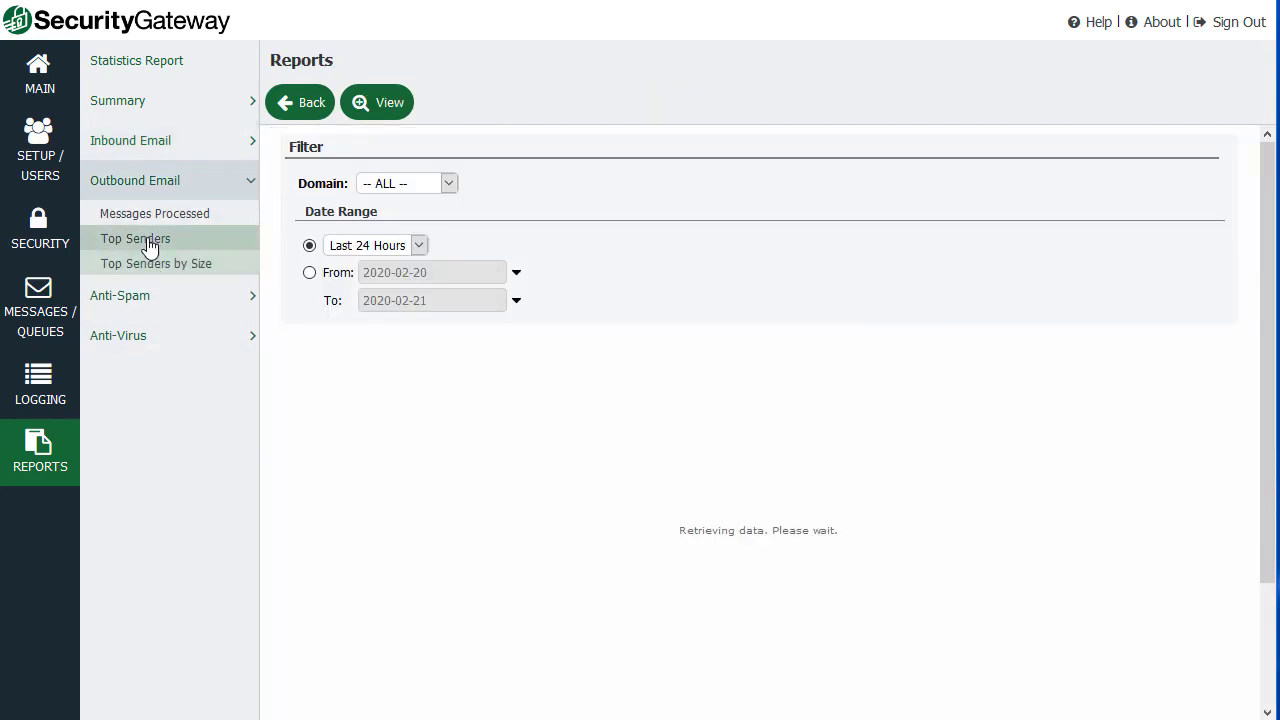
click(166, 220)
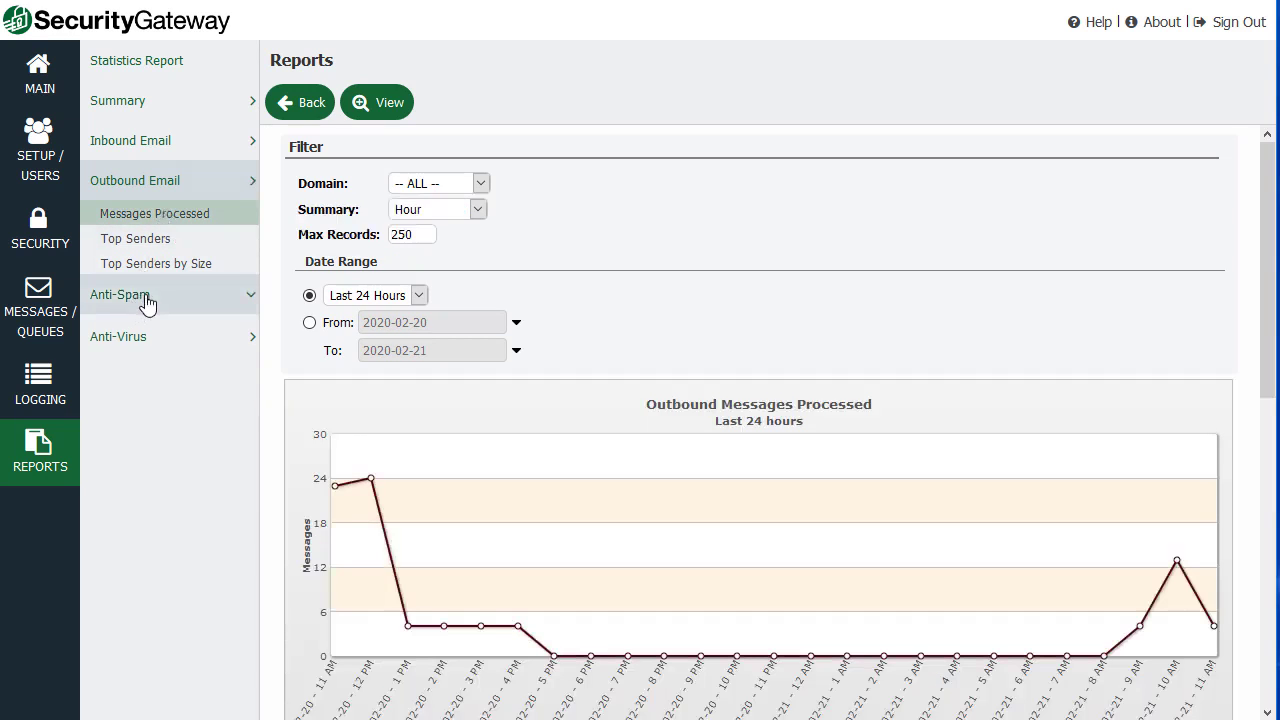
Review the Anti-Spam reports on top spam sources and recipients, and open the Anti-Virus Outbound by Name report.
click(150, 295)
click(176, 256)
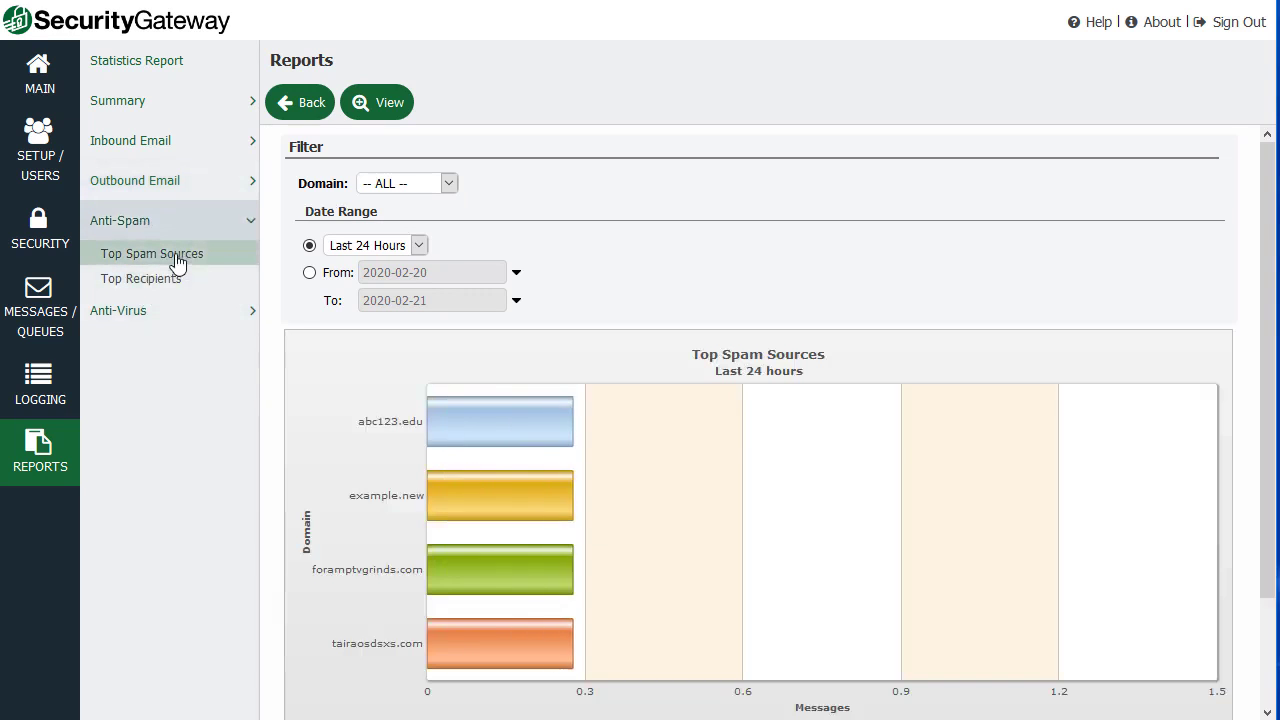
click(171, 280)
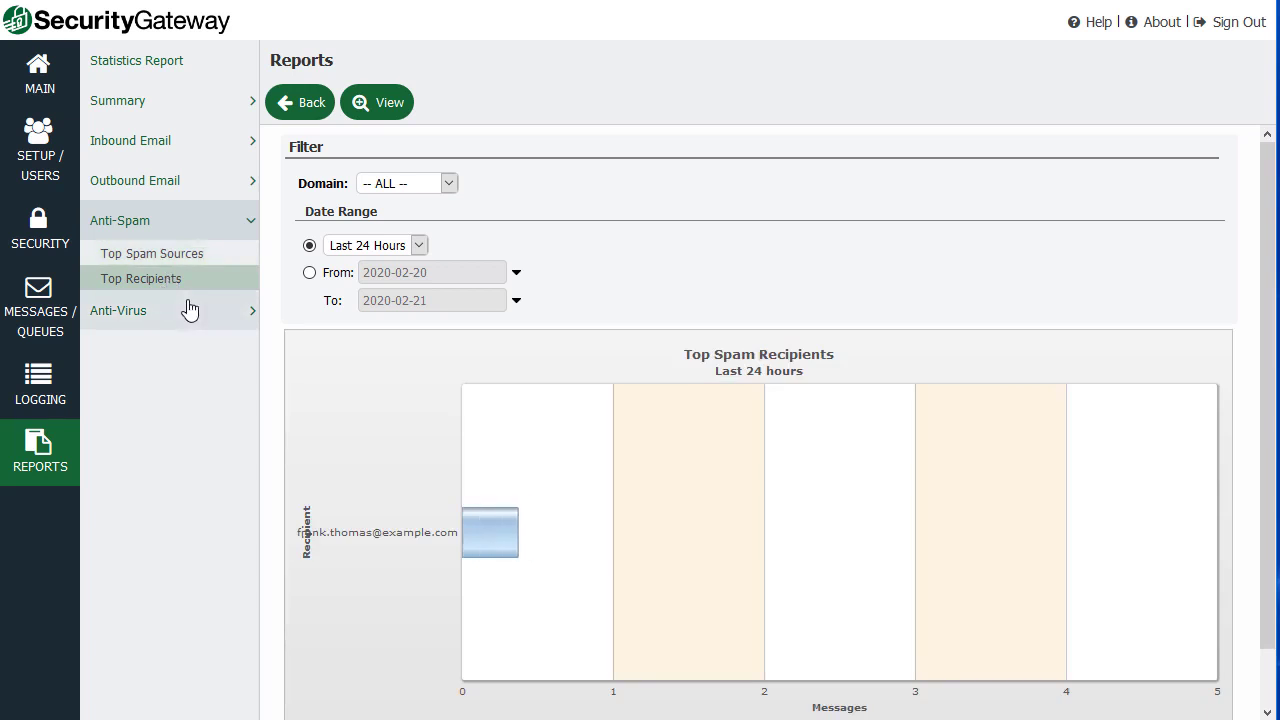
click(189, 310)
click(182, 370)
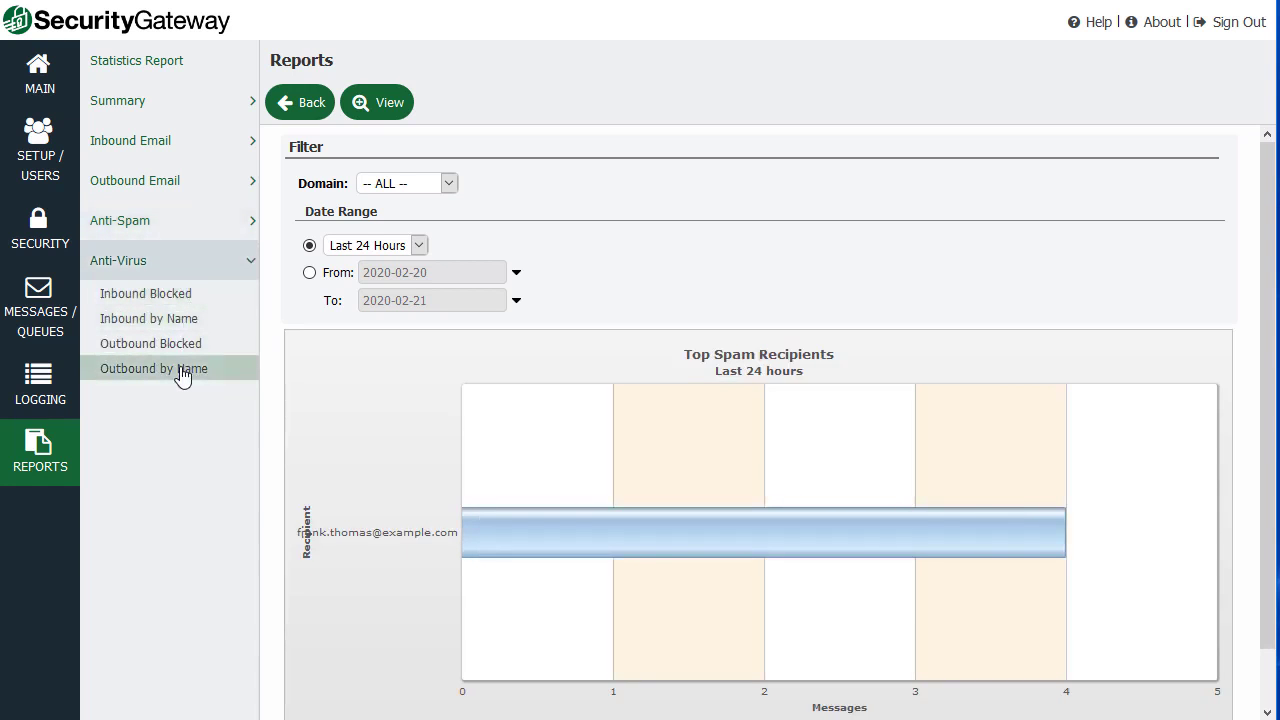